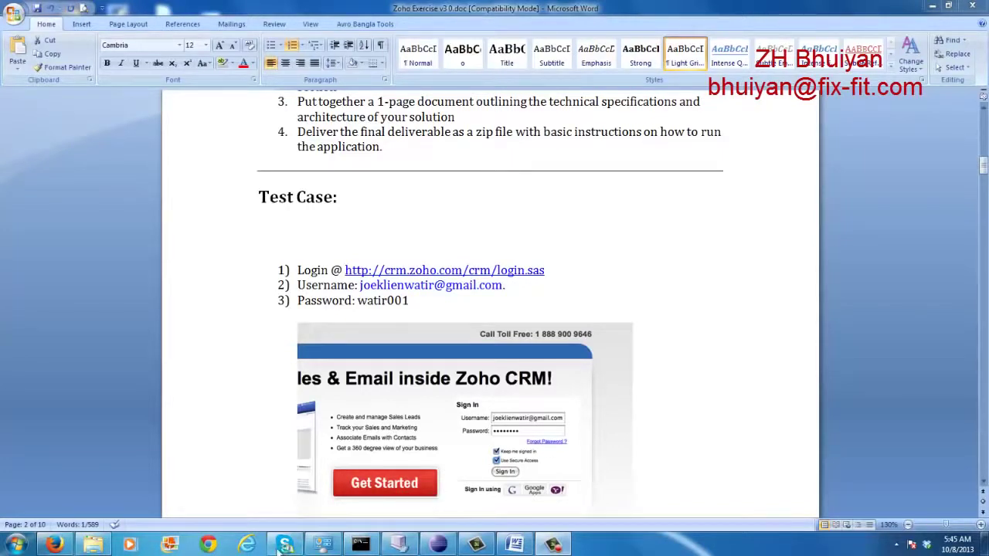
Bring Firefox with the Selenium Grid Console in front of the Word test-case document
left_click(54, 545)
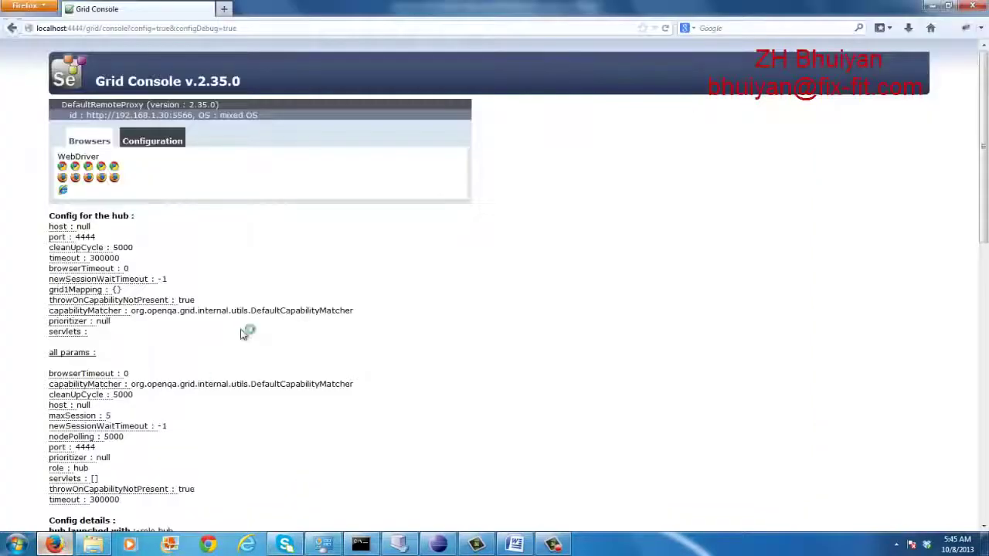
left_click(225, 9)
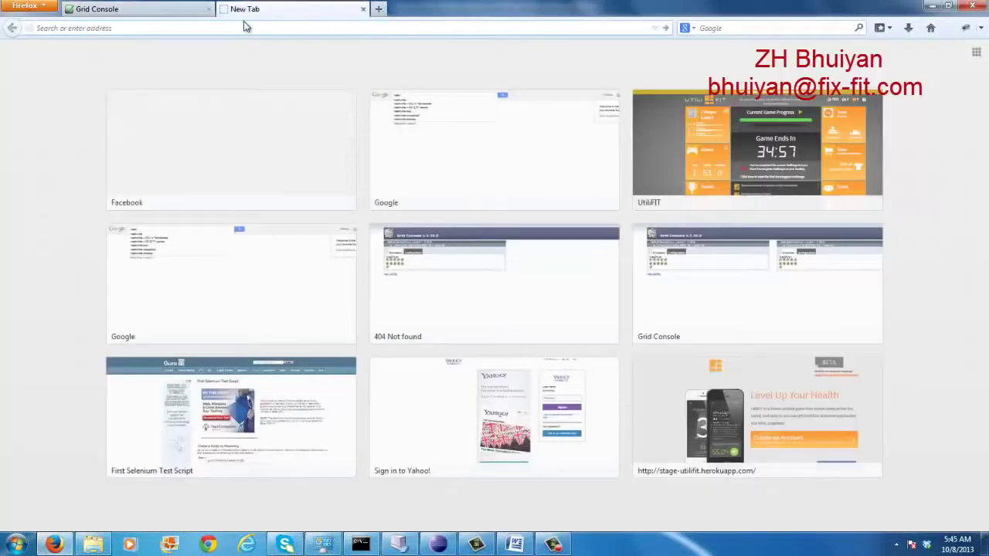
type("http://crm.zoho.com/crm/login.sas")
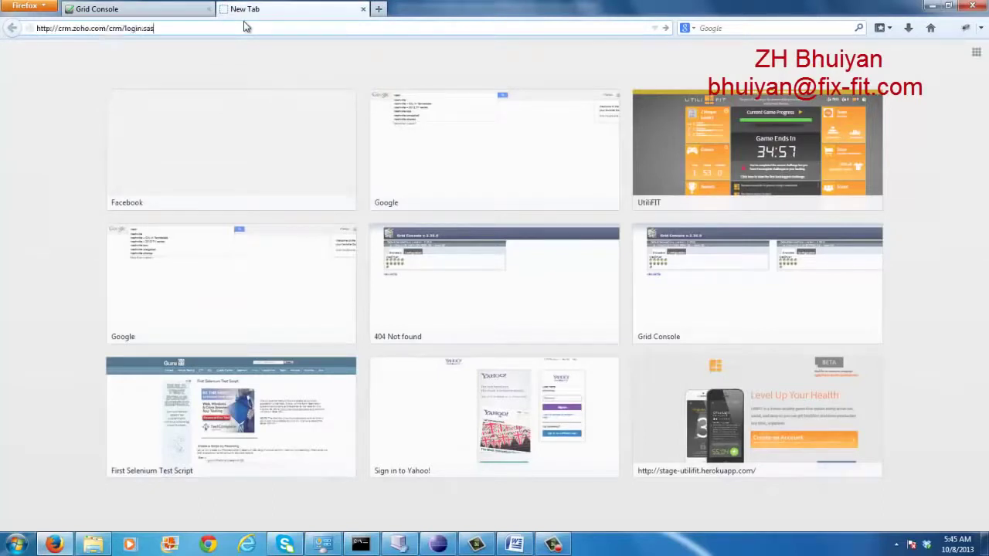
key("Return")
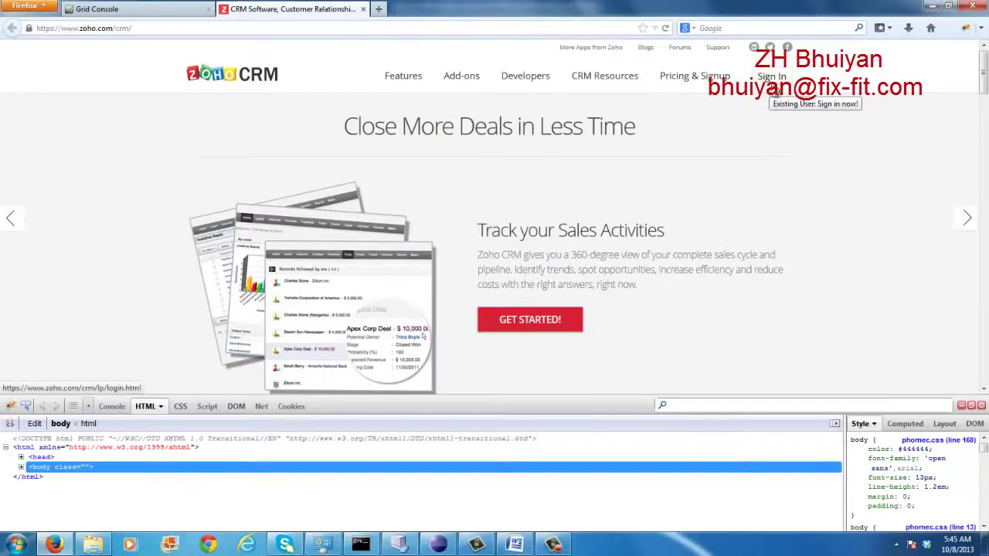
Sign in to Zoho CRM with the saved email address, then sign out from the account menu
left_click(772, 78)
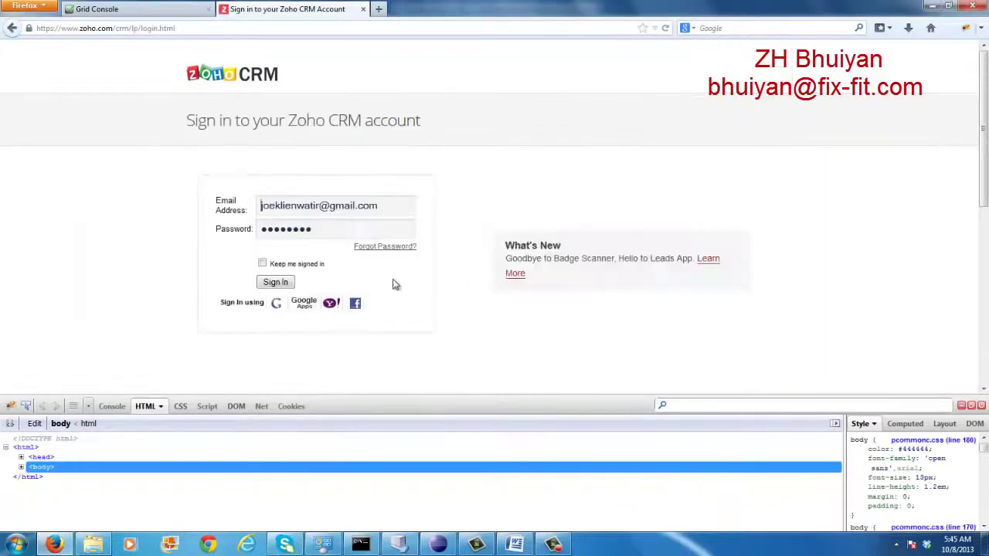
left_click(381, 206)
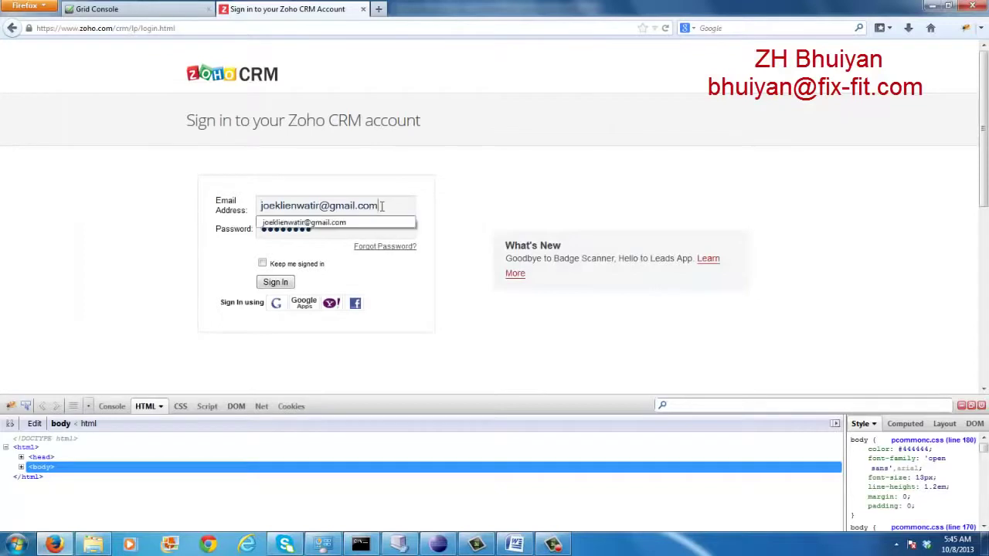
left_click(334, 232)
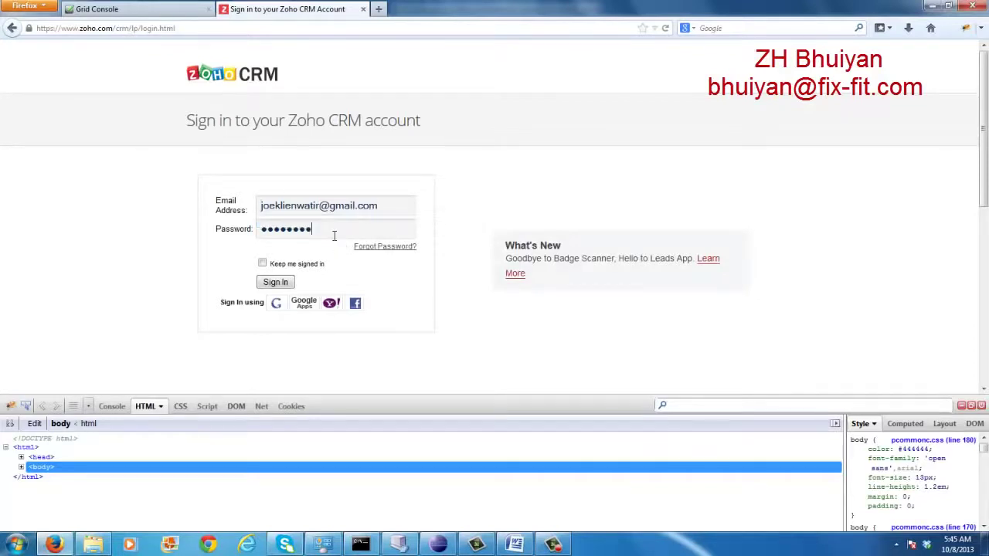
left_click(274, 284)
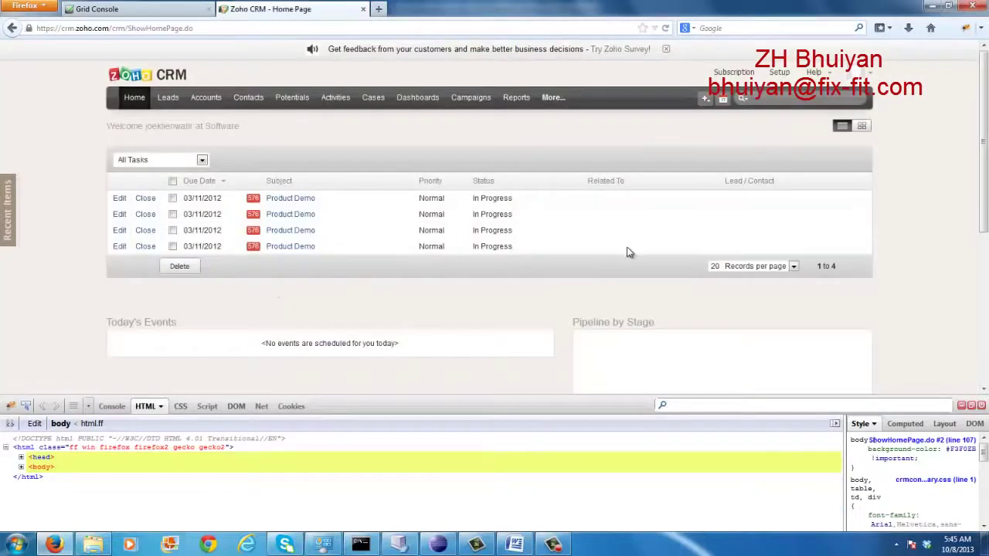
left_click(878, 79)
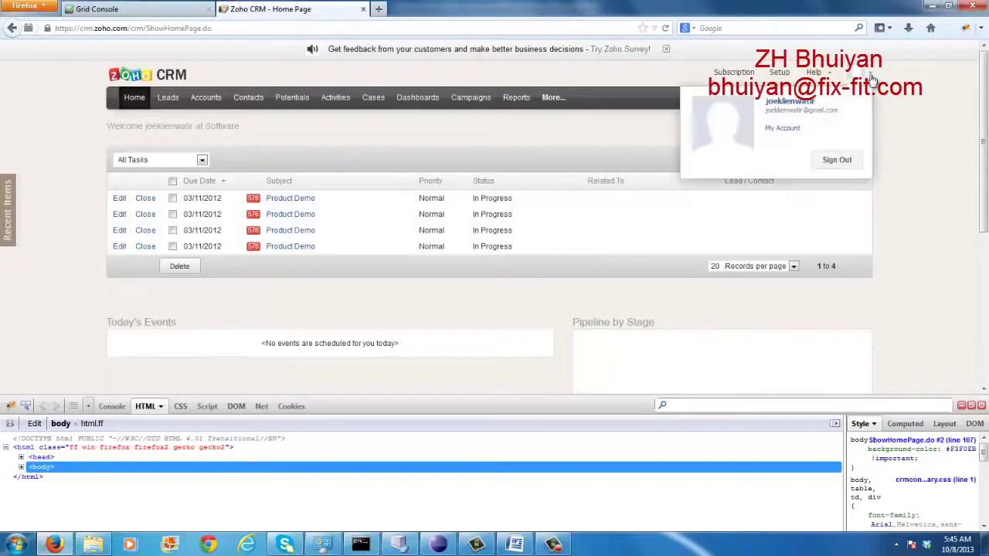
left_click(830, 158)
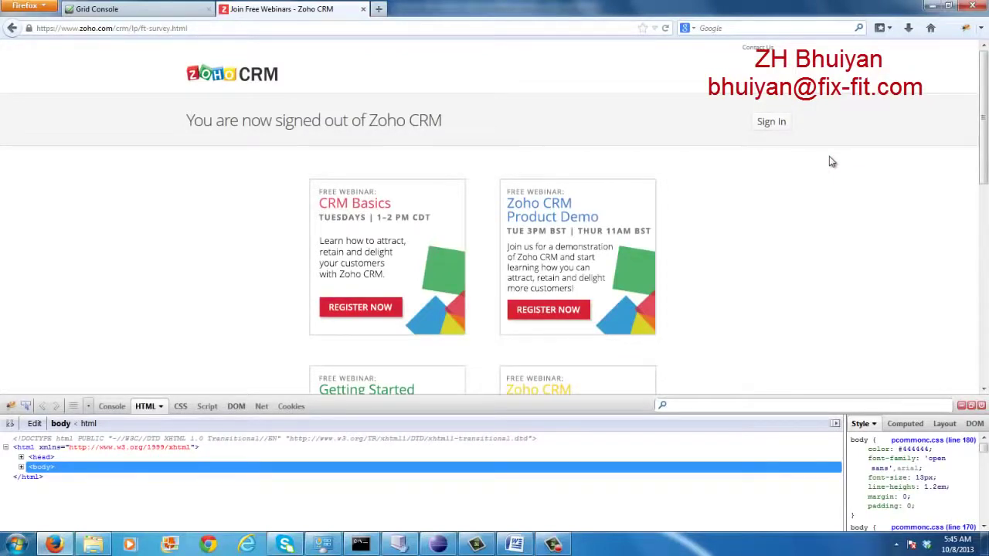
Sign back in to Zoho CRM and open the Accounts list
left_click(772, 124)
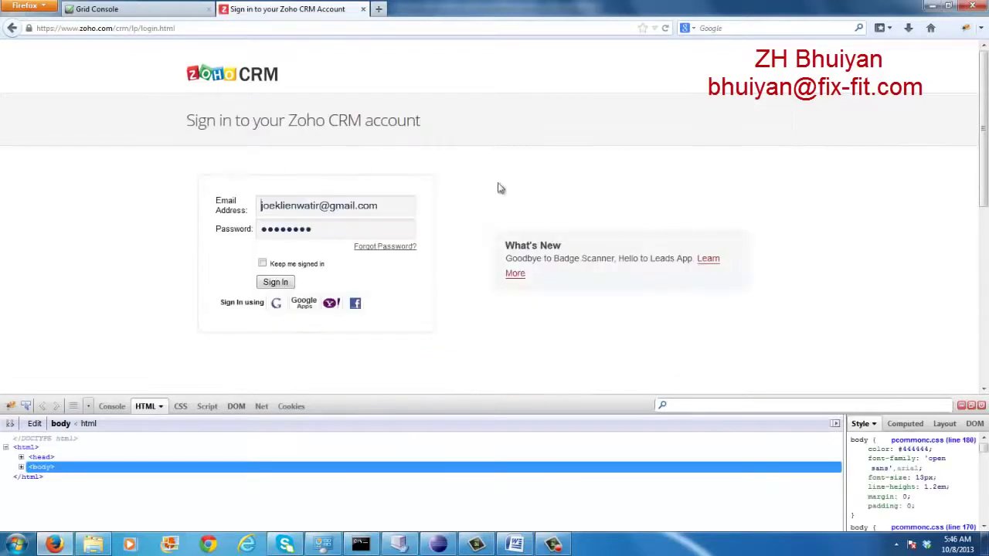
left_click(278, 283)
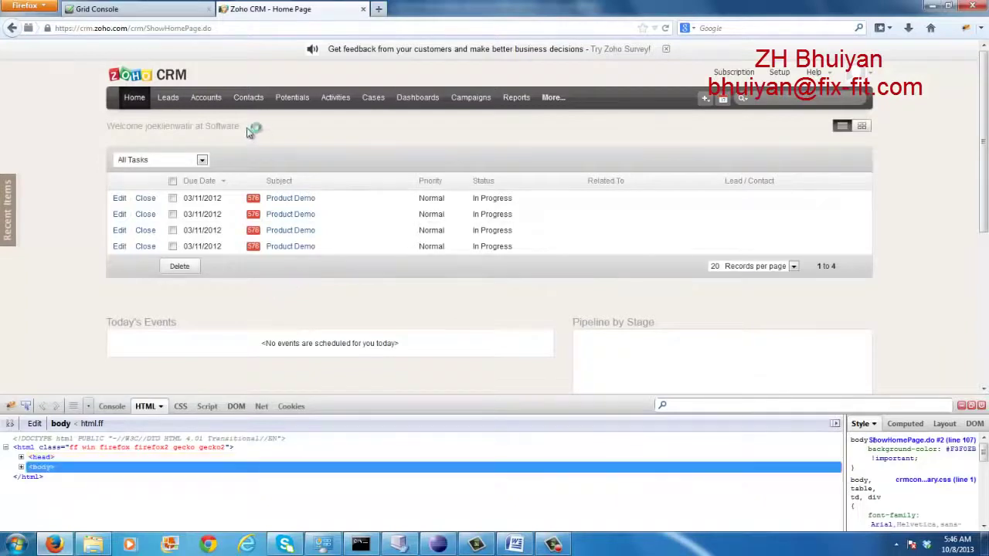
left_click(205, 99)
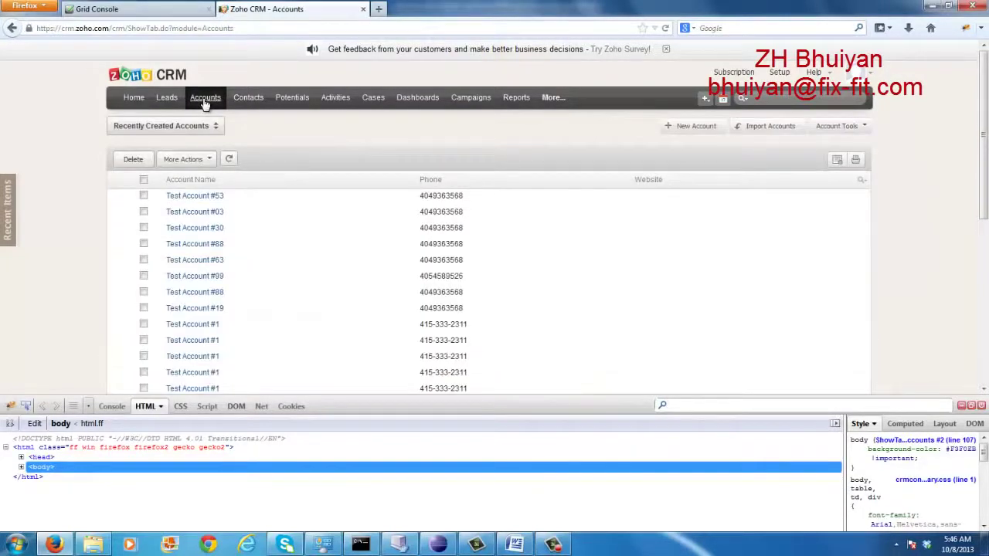
Try saving a new account with no Account Name, dismiss the warning, and return to Accounts
left_click(696, 126)
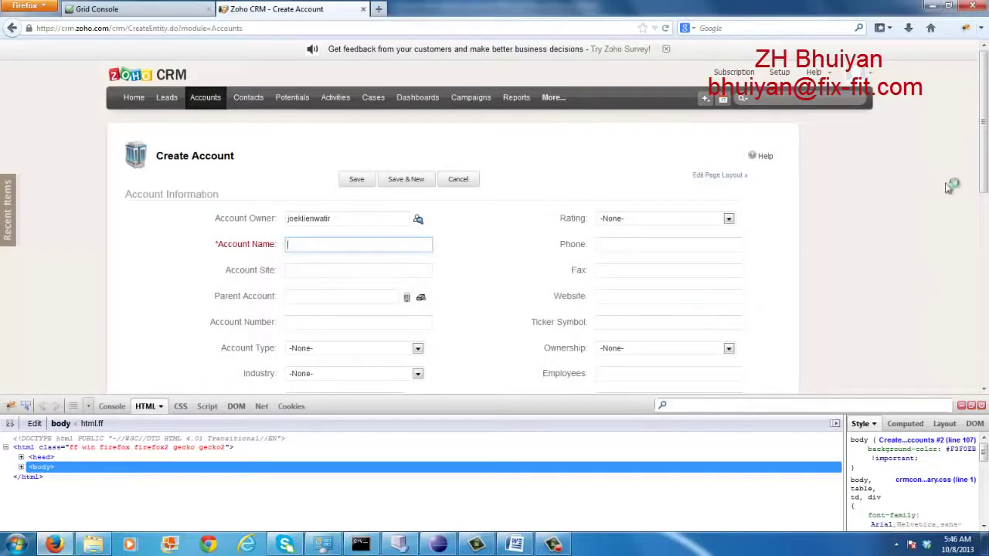
left_click_drag(986, 178, 983, 325)
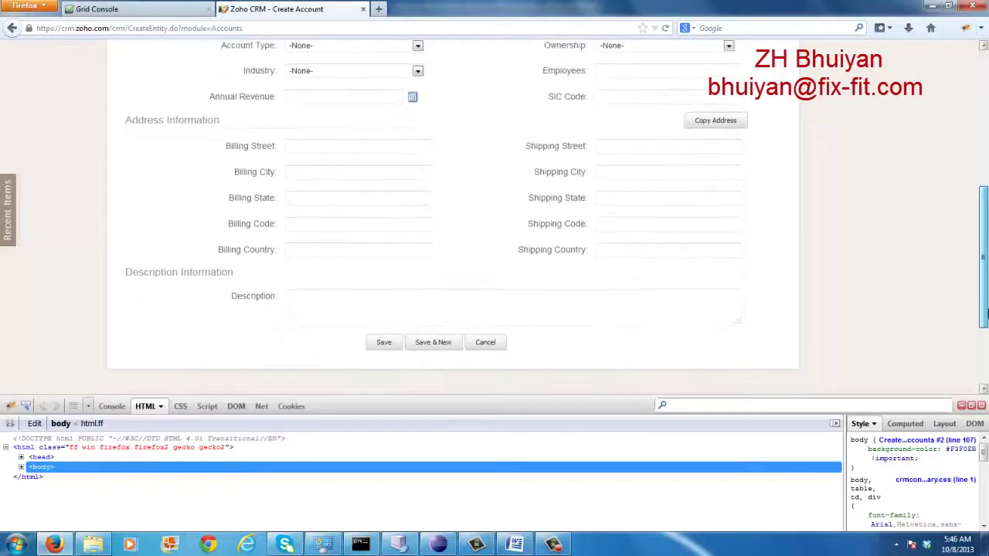
left_click(382, 344)
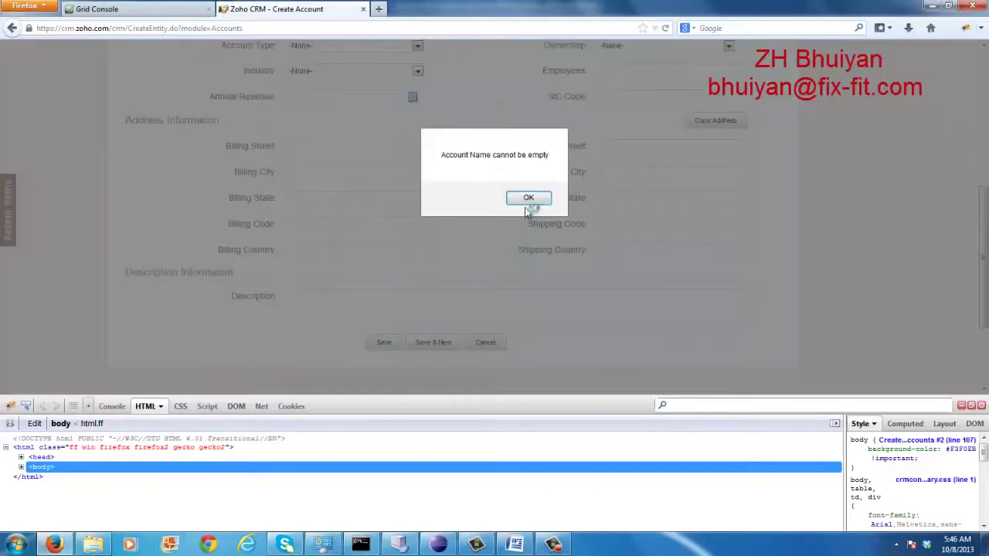
left_click(529, 199)
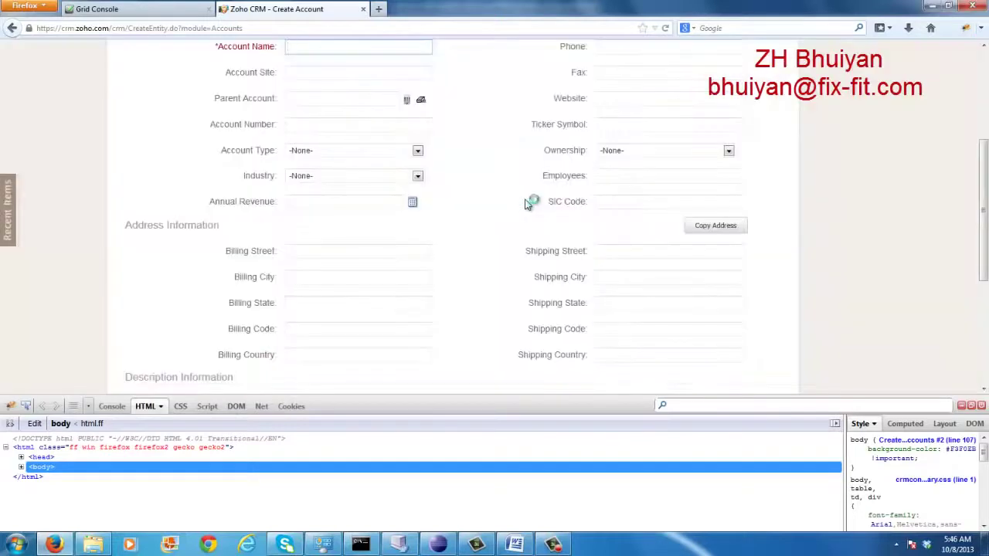
left_click_drag(981, 205, 969, 112)
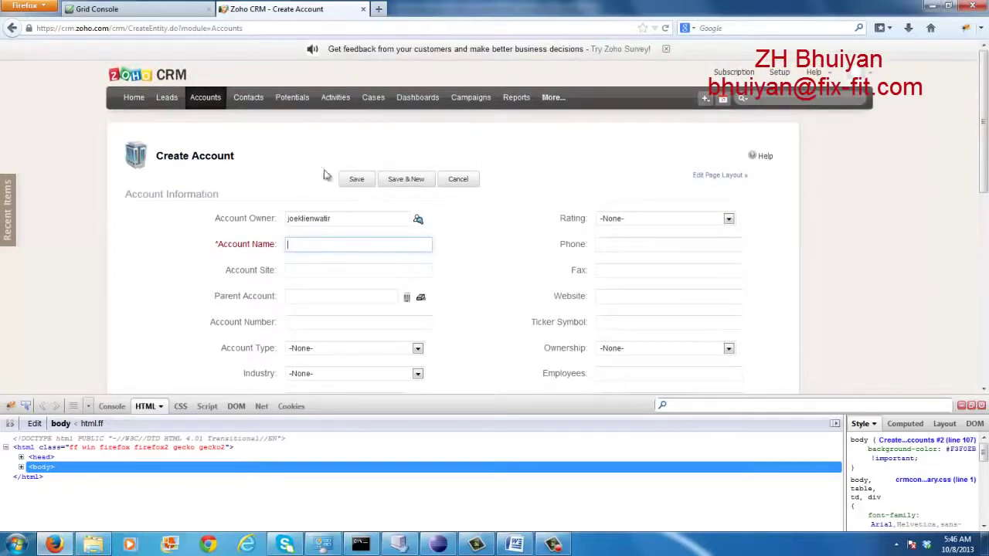
left_click(205, 99)
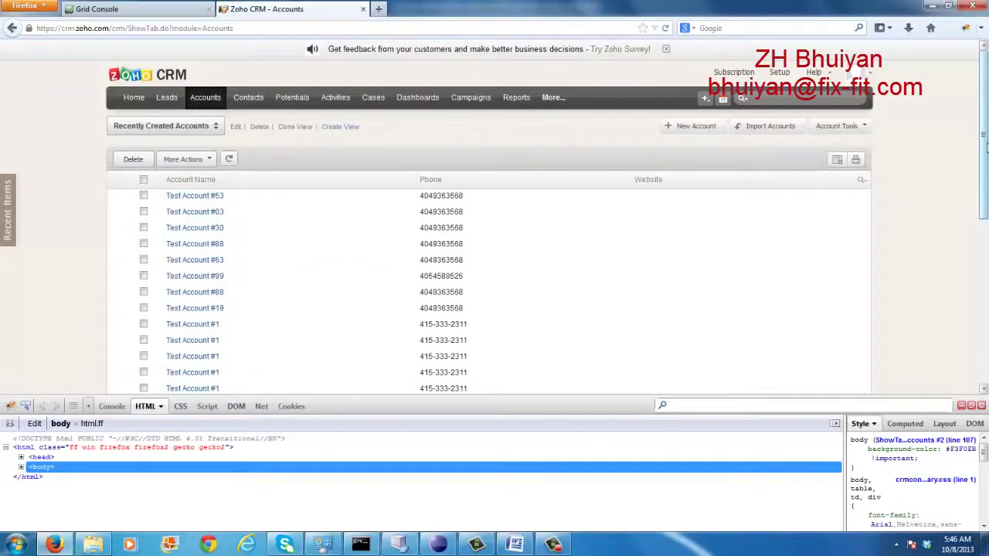
Sign out of Zoho CRM, sign back in, and reopen the Accounts list
left_click_drag(984, 150, 986, 358)
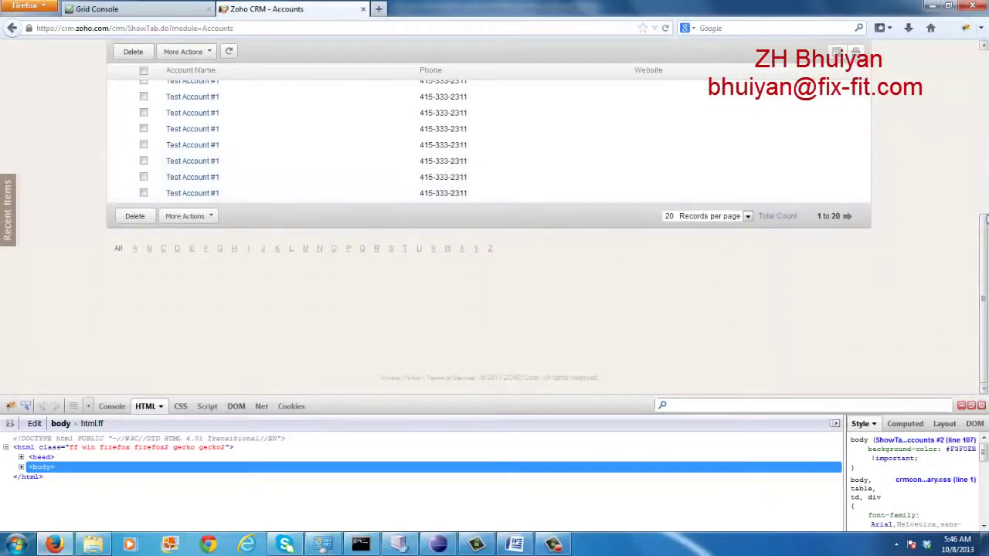
left_click_drag(984, 309, 956, 95)
scroll(956, 95, "up", 1)
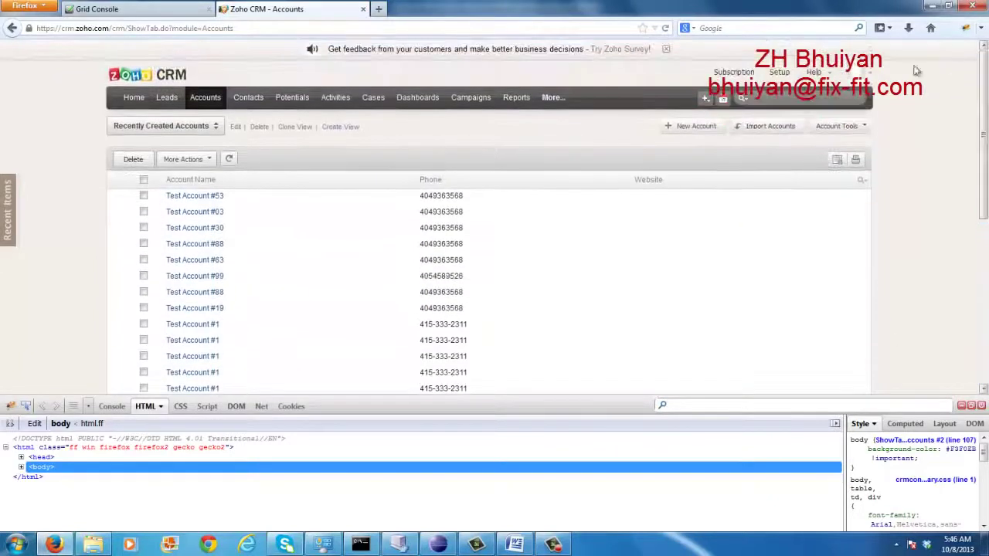
left_click(868, 84)
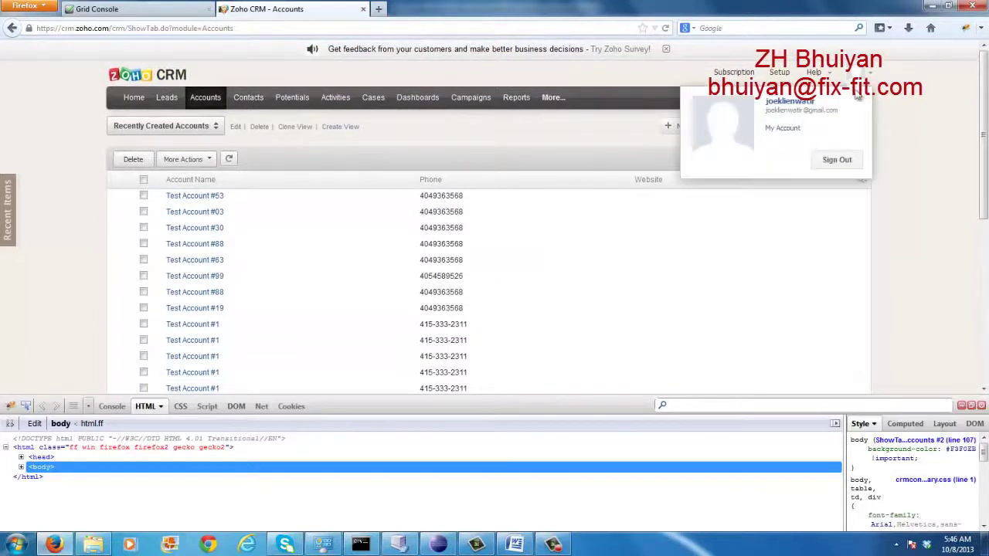
left_click(835, 162)
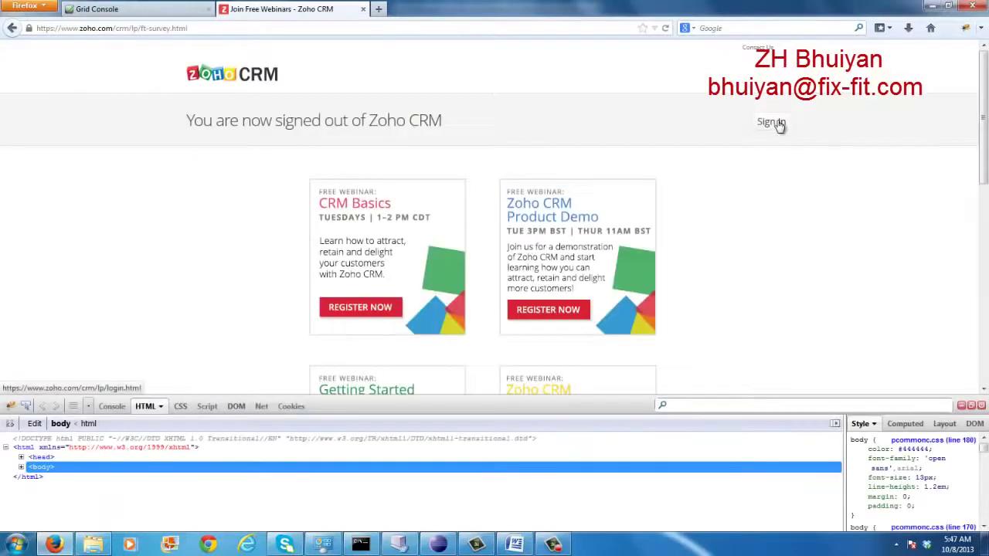
left_click(773, 123)
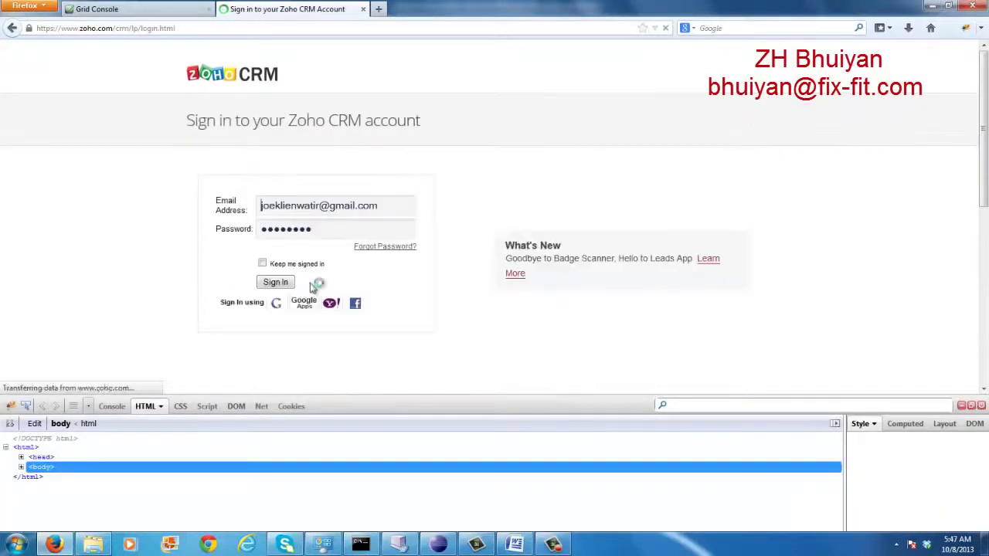
left_click(276, 282)
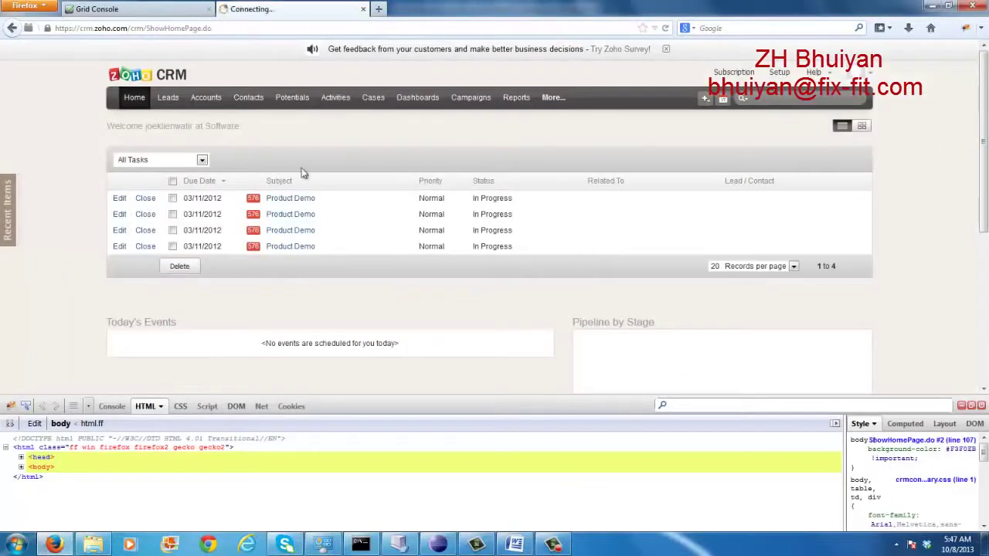
left_click(199, 98)
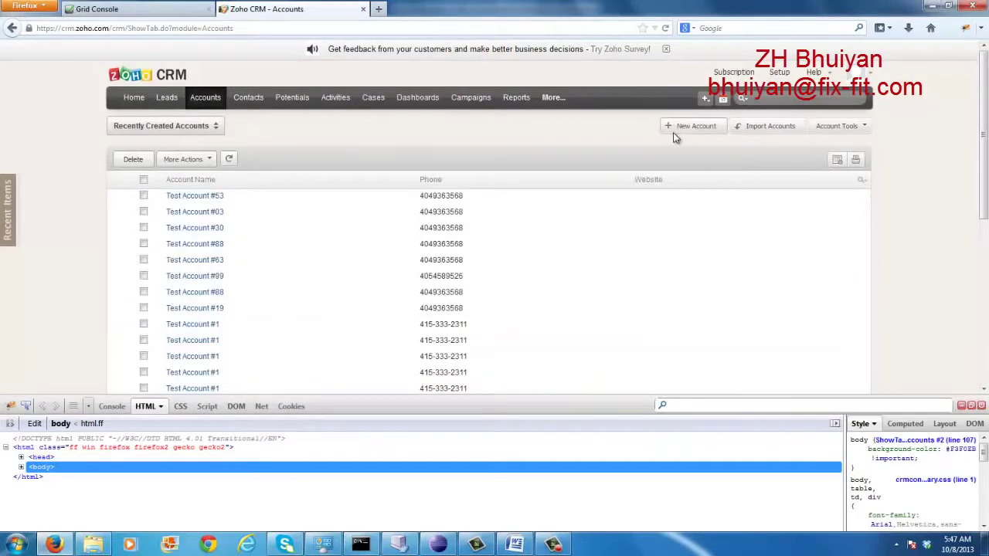
Attempt to save a blank new account and dismiss the 'Account Name cannot be empty' alert
left_click(681, 126)
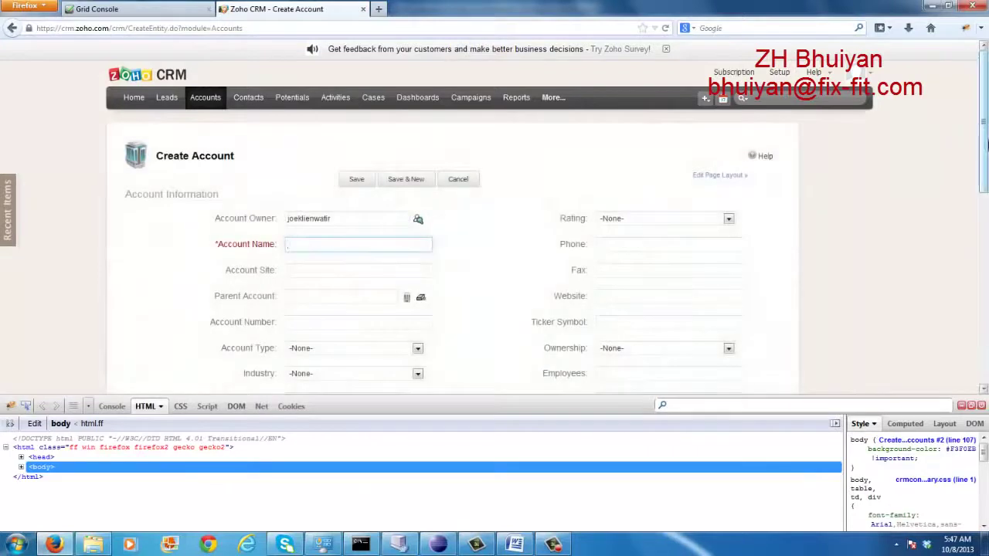
scroll(986, 190, "down", 2)
left_click_drag(986, 190, 986, 293)
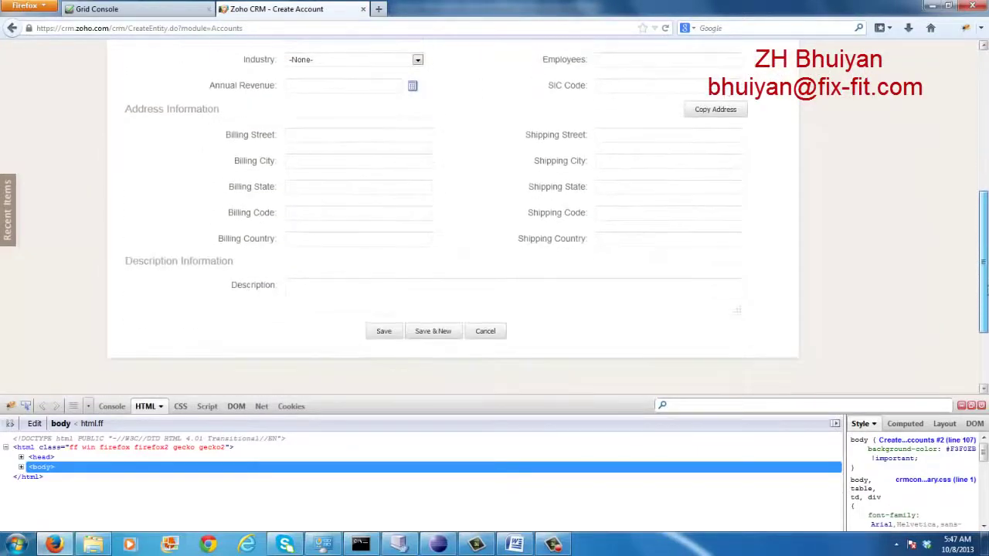
left_click(383, 333)
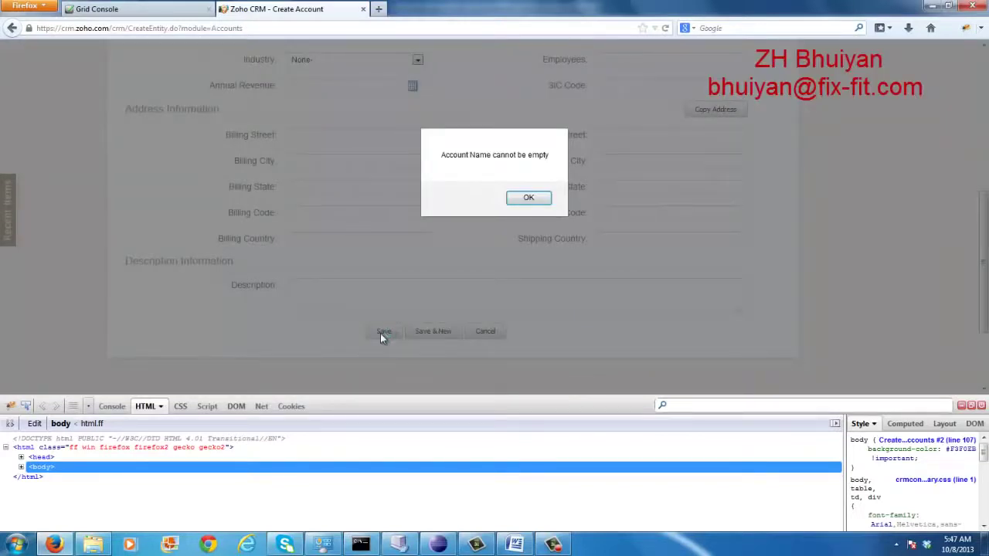
left_click(532, 198)
scroll(830, 161, "up", 5)
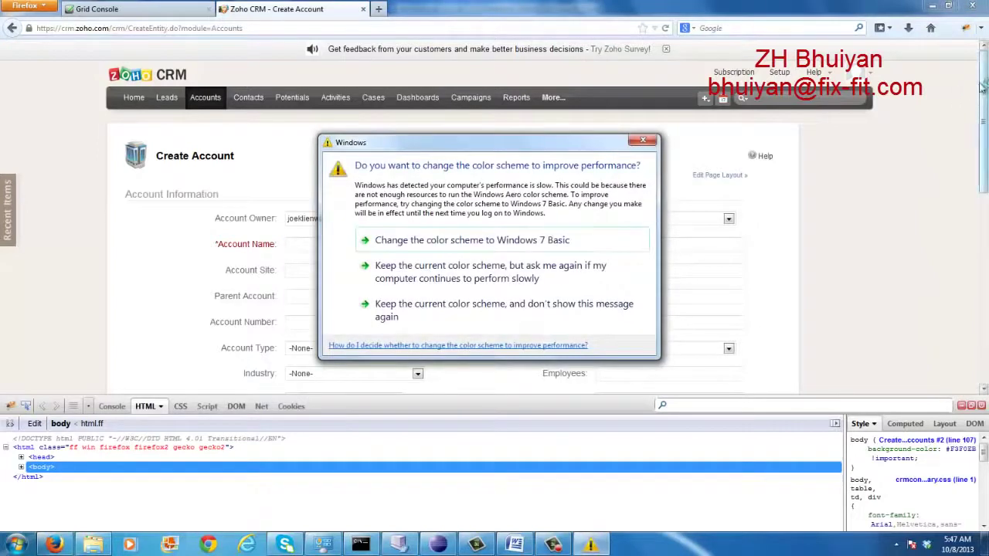
Dismiss the Windows colour-scheme prompt and minimize the Zoho CRM browser and Word document
left_click(643, 143)
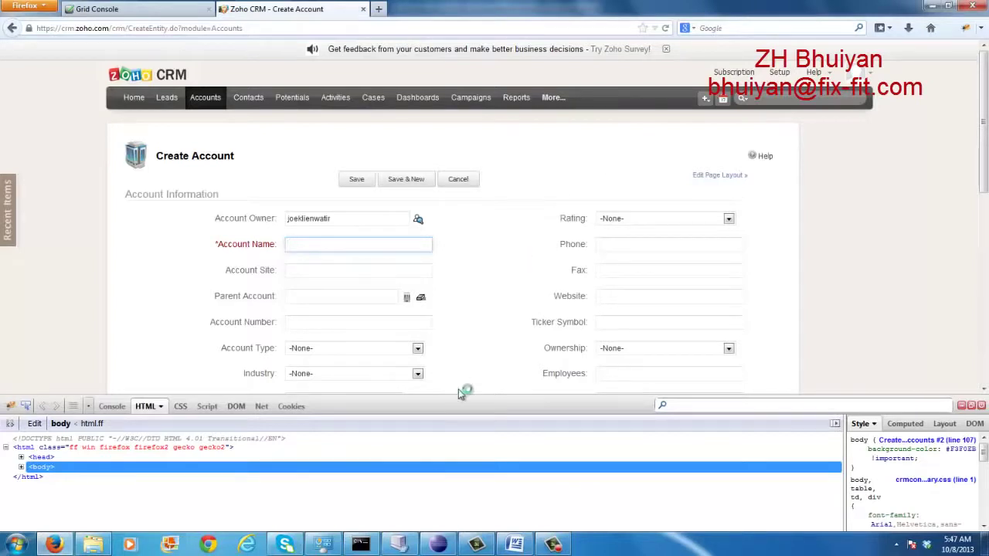
left_click(932, 6)
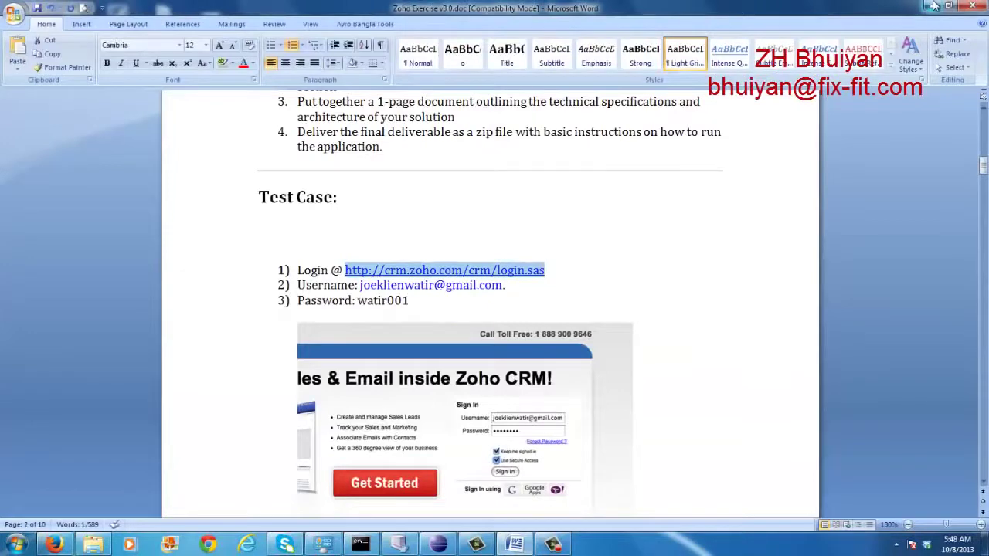
left_click(932, 6)
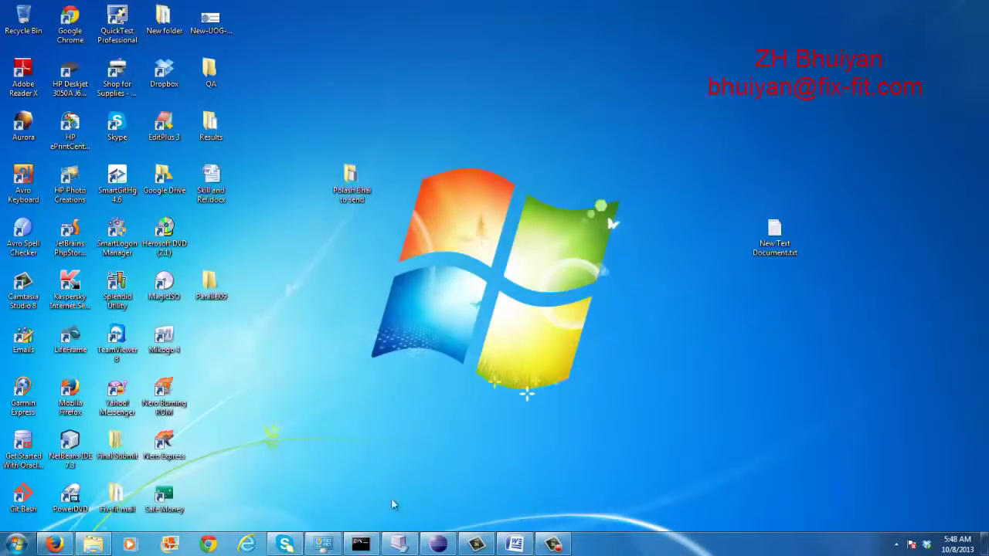
Restore and minimize the Win Vista VM, then launch the Microsoft Virtual PC Console
left_click(528, 438)
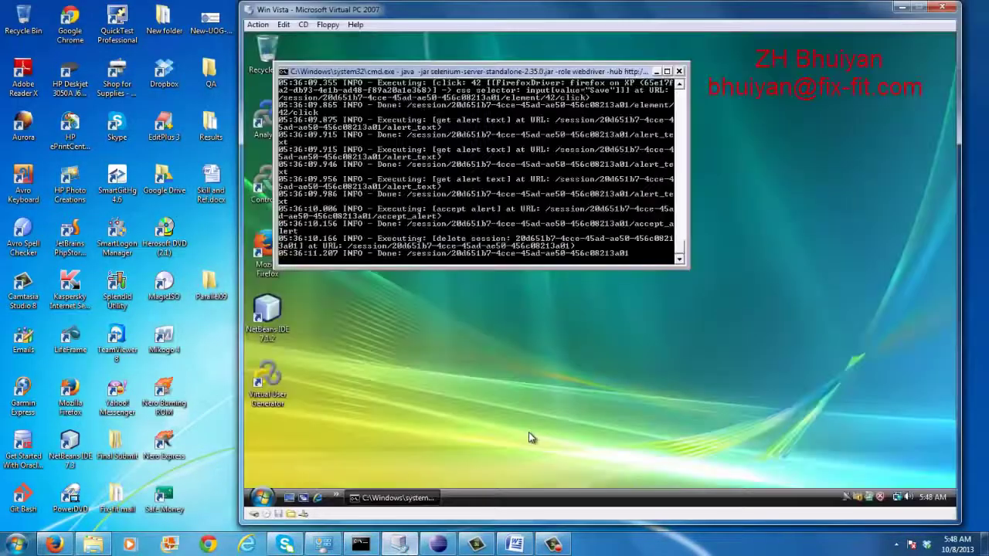
left_click(404, 545)
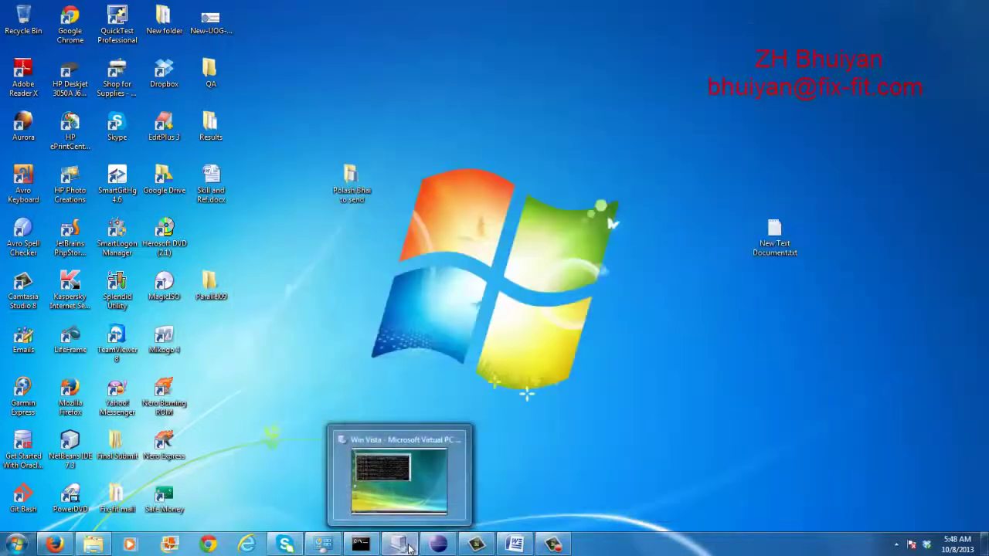
left_click(15, 545)
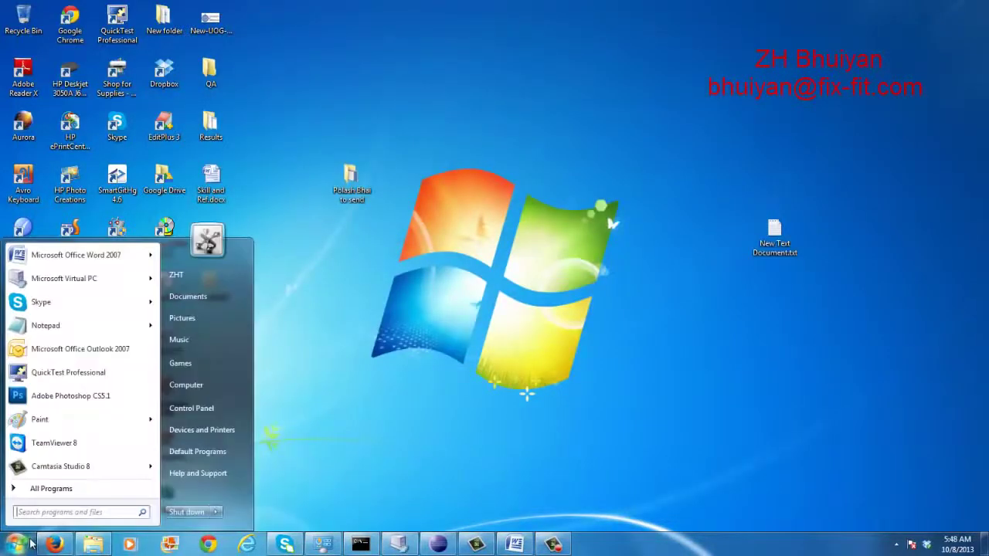
left_click(81, 278)
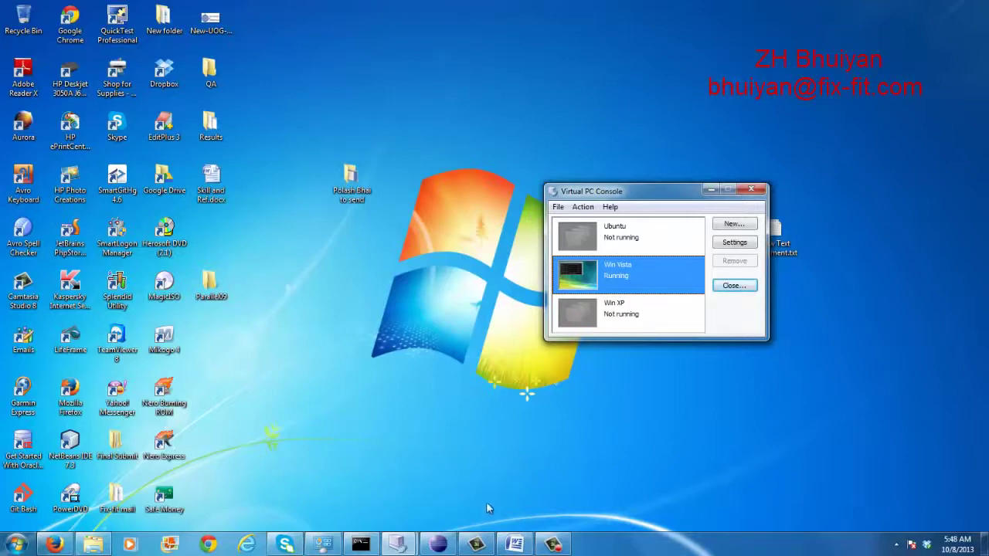
Bring Eclipse forward and scroll through the test methods in ZohoTestCases.java
left_click(451, 544)
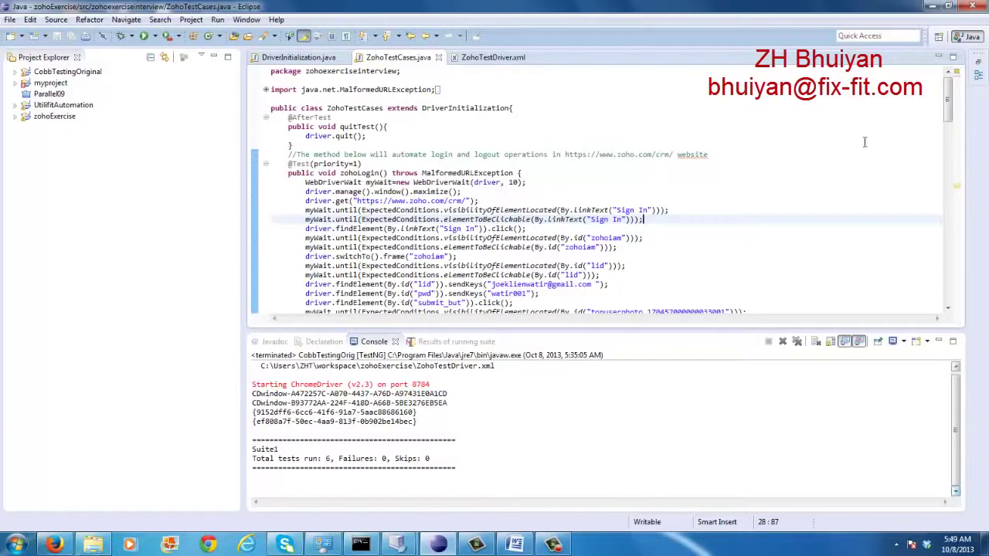
left_click_drag(951, 118, 952, 149)
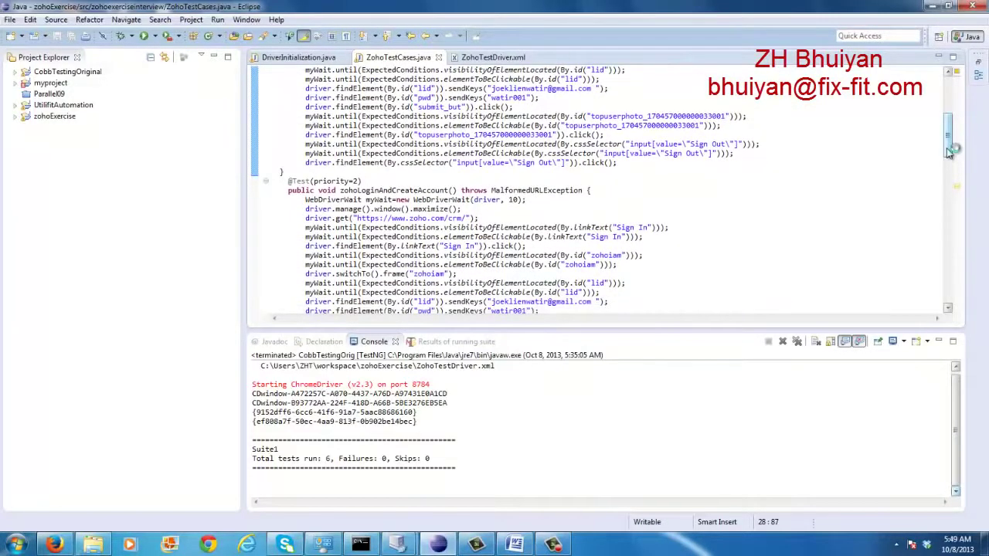
left_click_drag(950, 152, 968, 280)
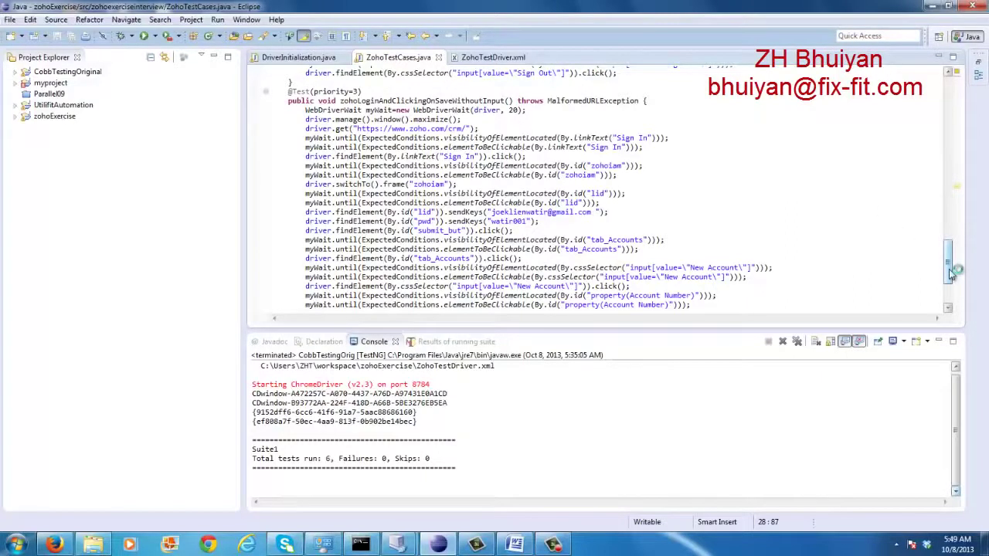
left_click_drag(952, 274, 906, 124)
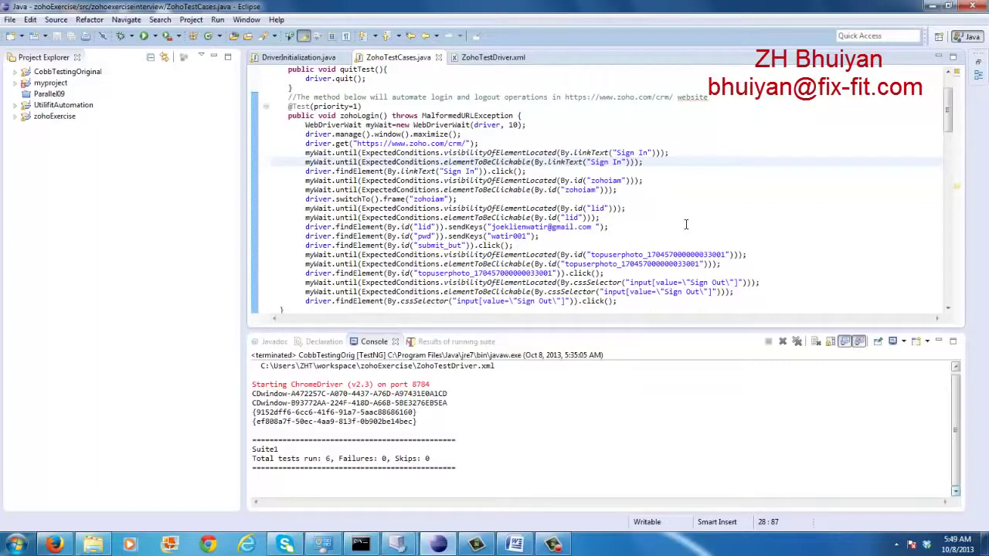
Read through the zohoLoginAndCreateAccount method unchanged, then return to the Zoho CRM browser
left_click(632, 300)
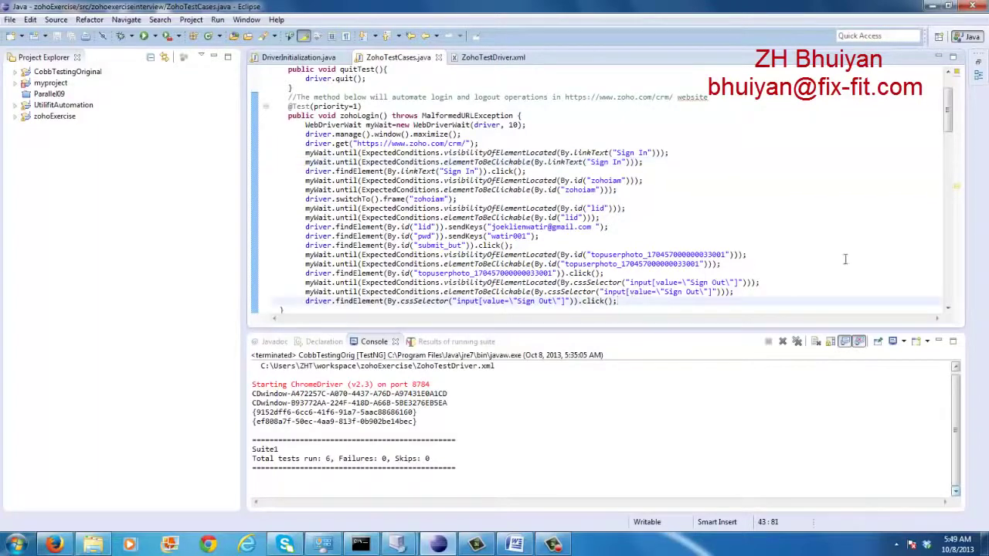
left_click_drag(950, 126, 950, 172)
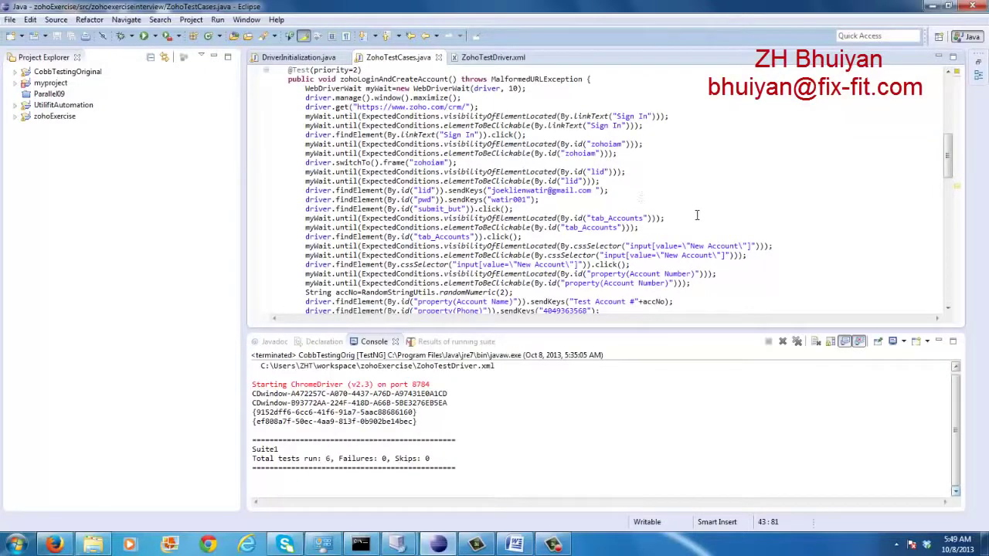
left_click_drag(950, 172, 949, 171)
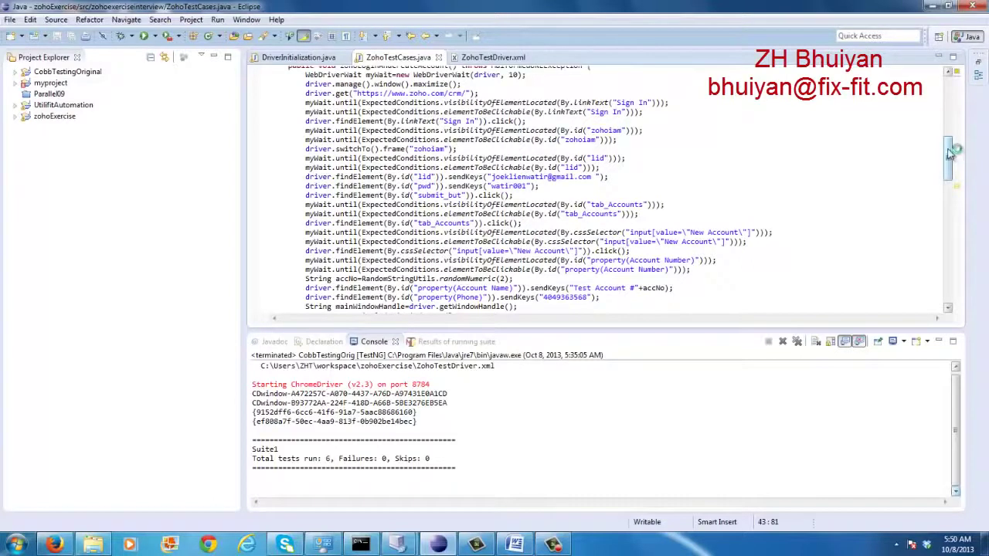
left_click_drag(950, 155, 950, 152)
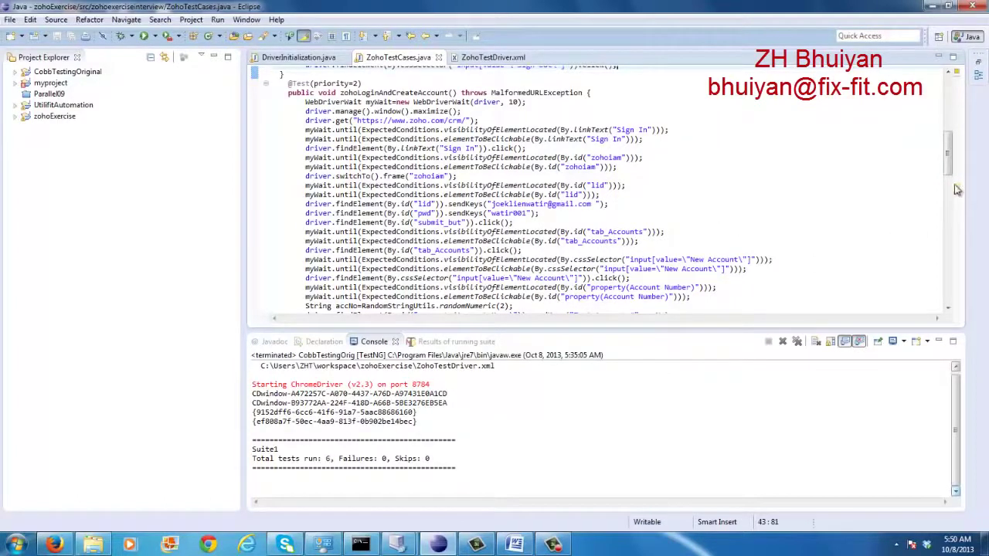
left_click_drag(950, 158, 952, 182)
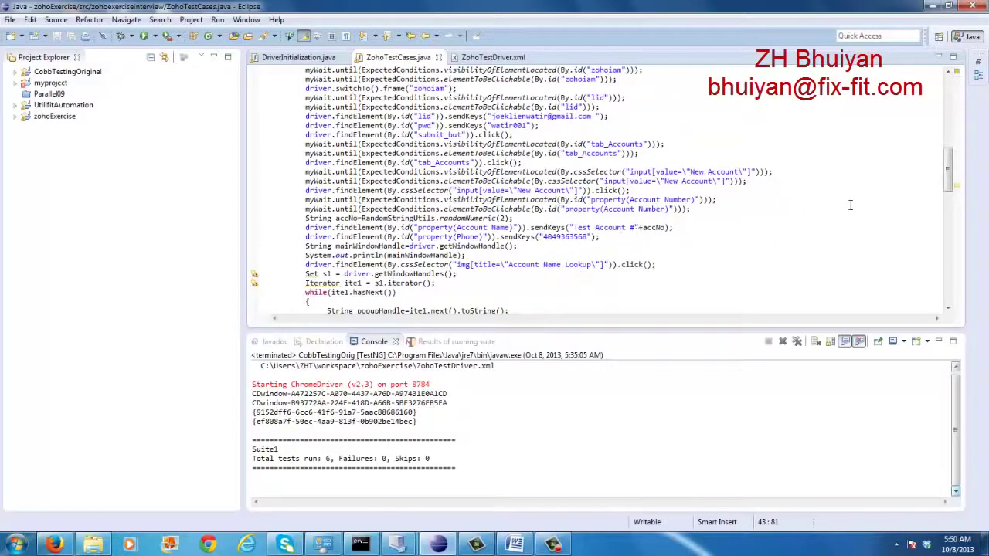
left_click_drag(952, 171, 955, 194)
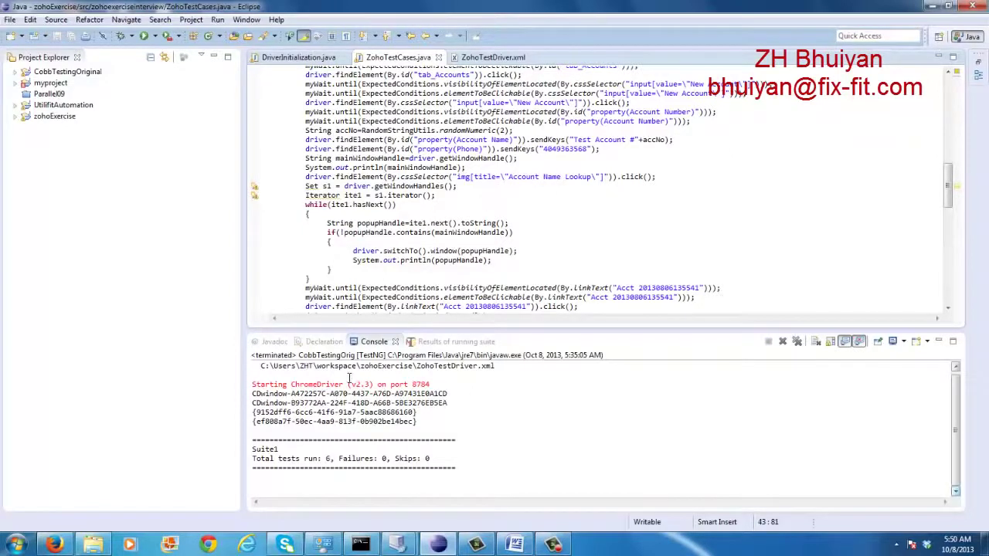
left_click(53, 544)
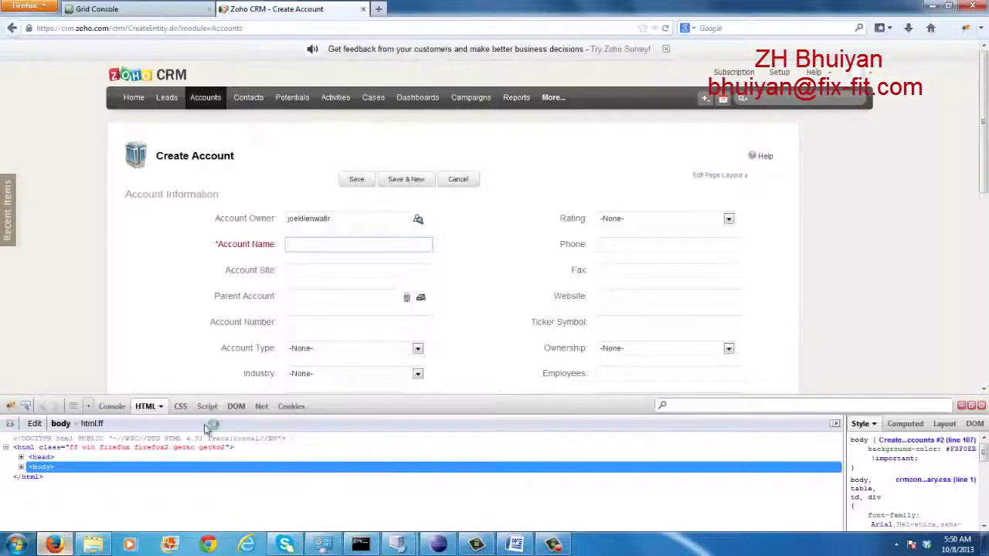
Open Zoho CRM's Account Name Lookup for Parent Account, then return to Eclipse
left_click(408, 300)
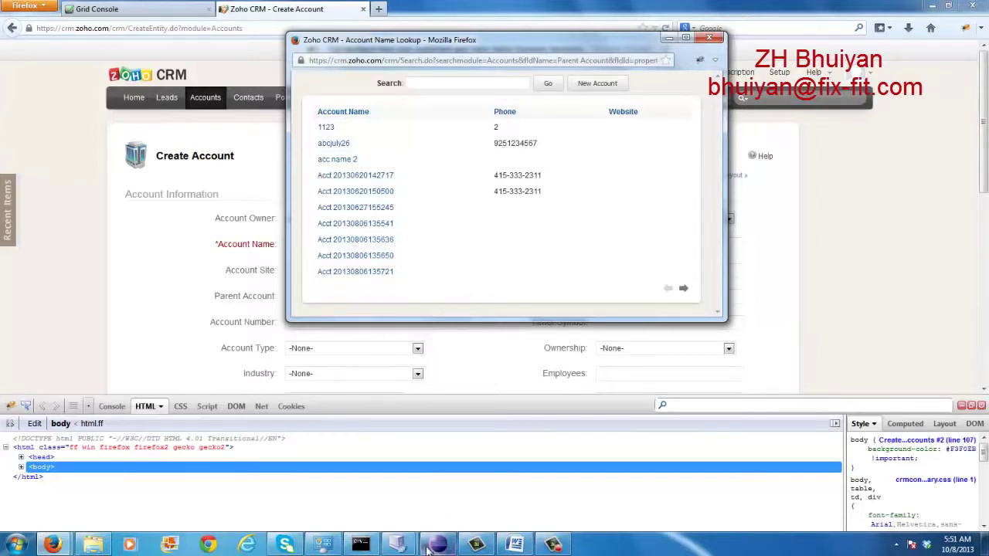
left_click(429, 448)
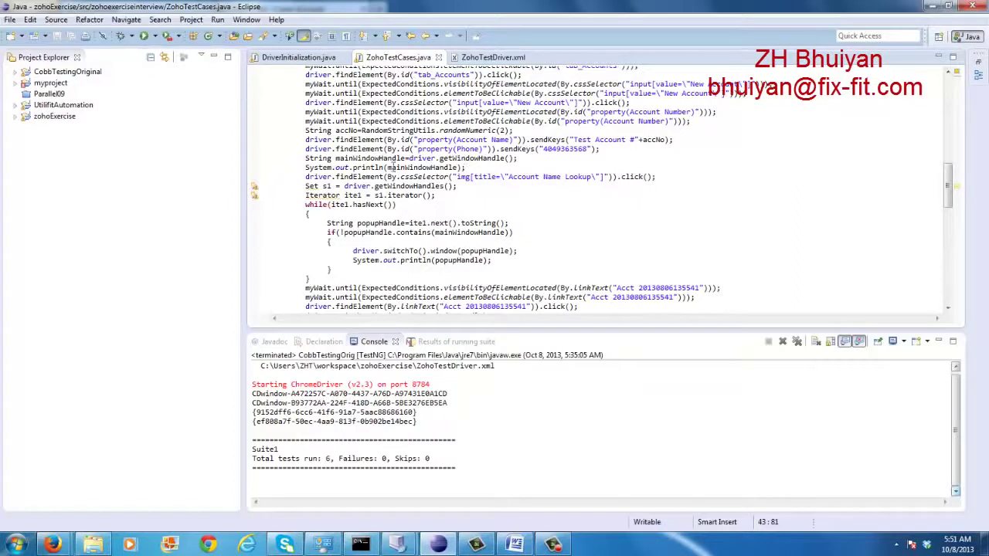
left_click_drag(387, 167, 459, 167)
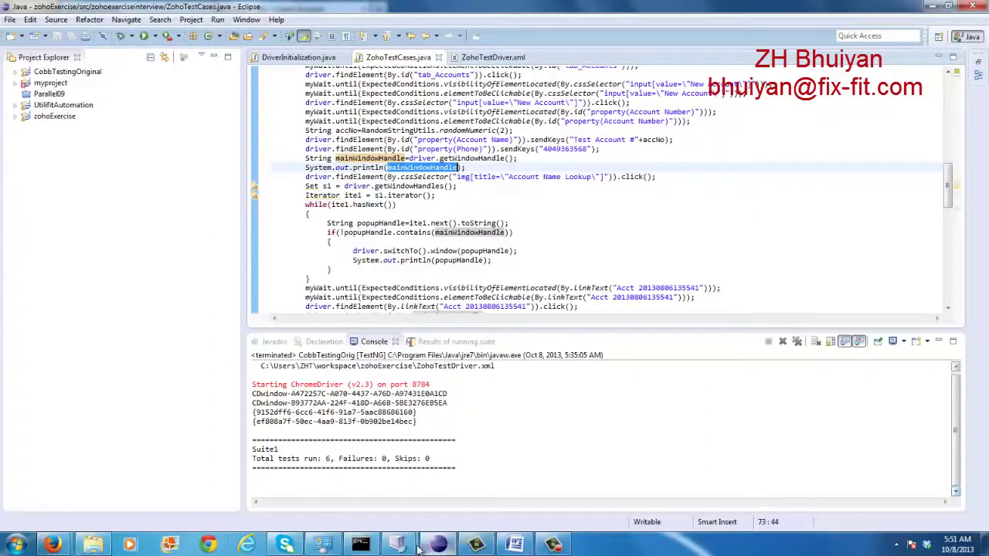
left_click(54, 546)
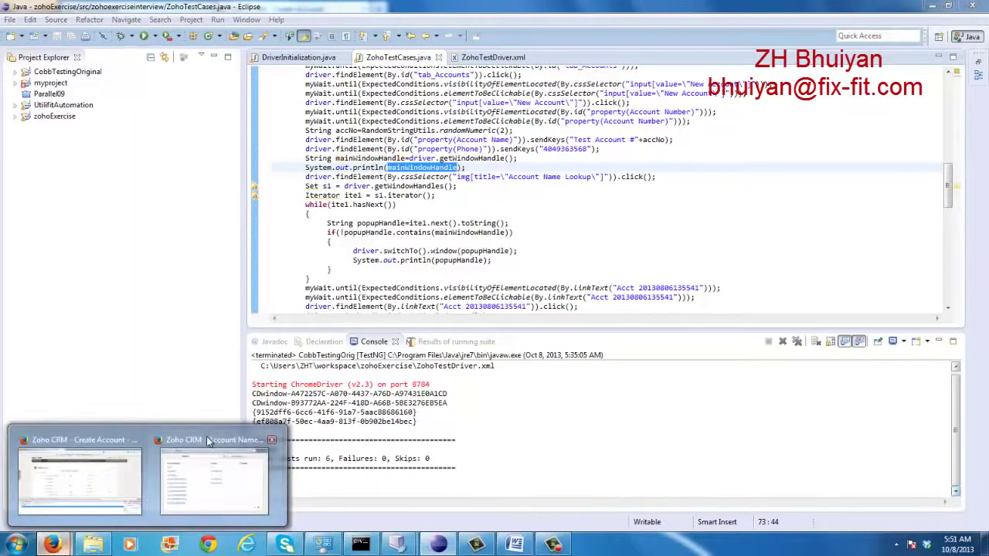
left_click(217, 473)
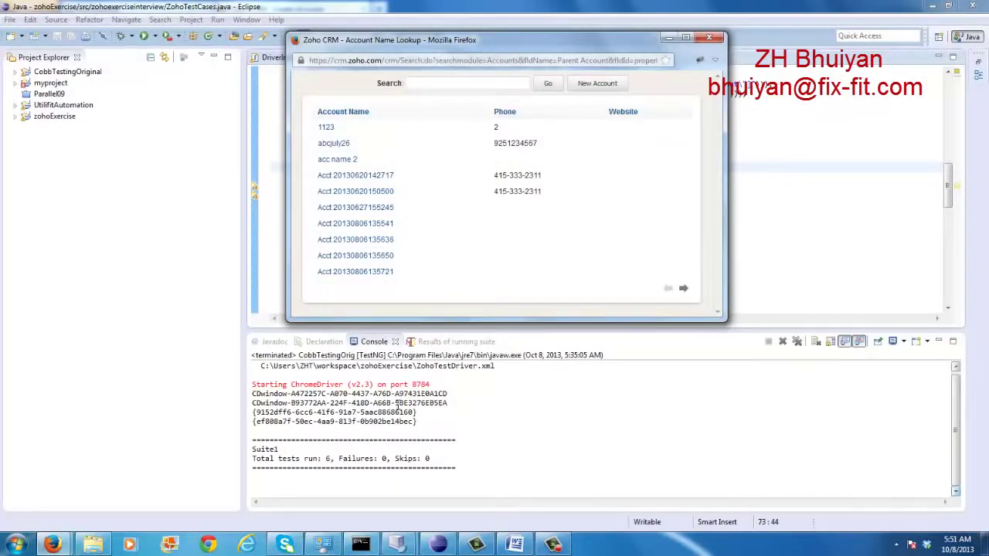
left_click(464, 421)
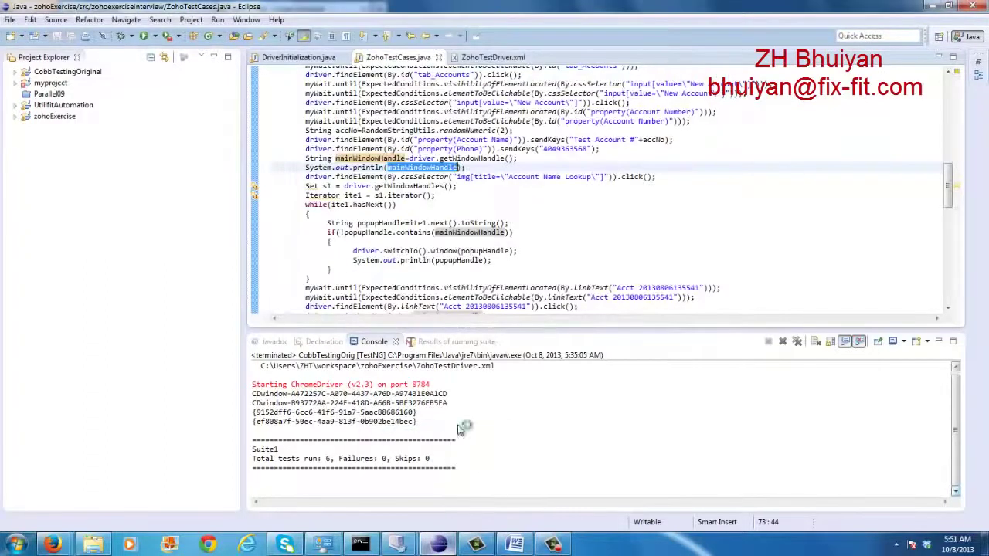
left_click(446, 194)
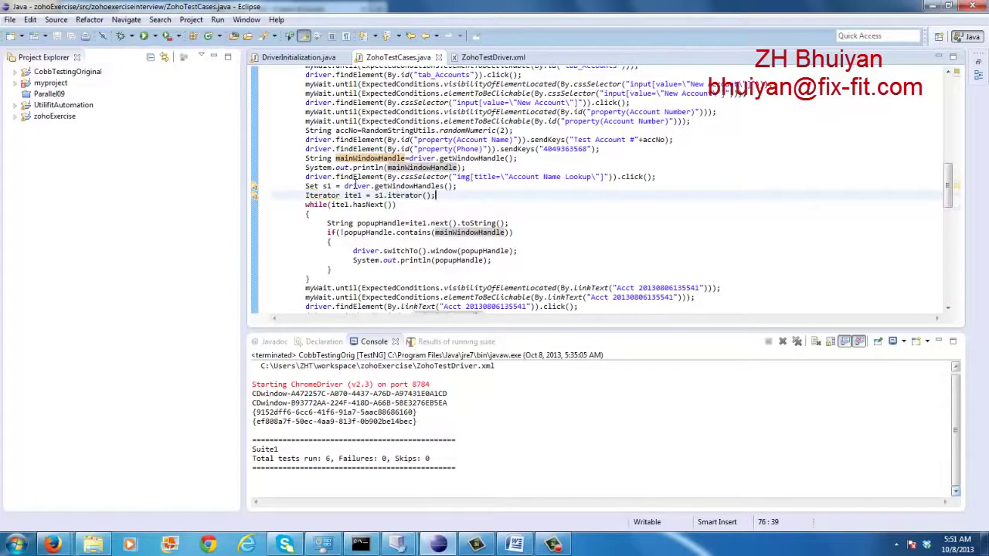
mouse_move(331, 188)
mouse_move(417, 222)
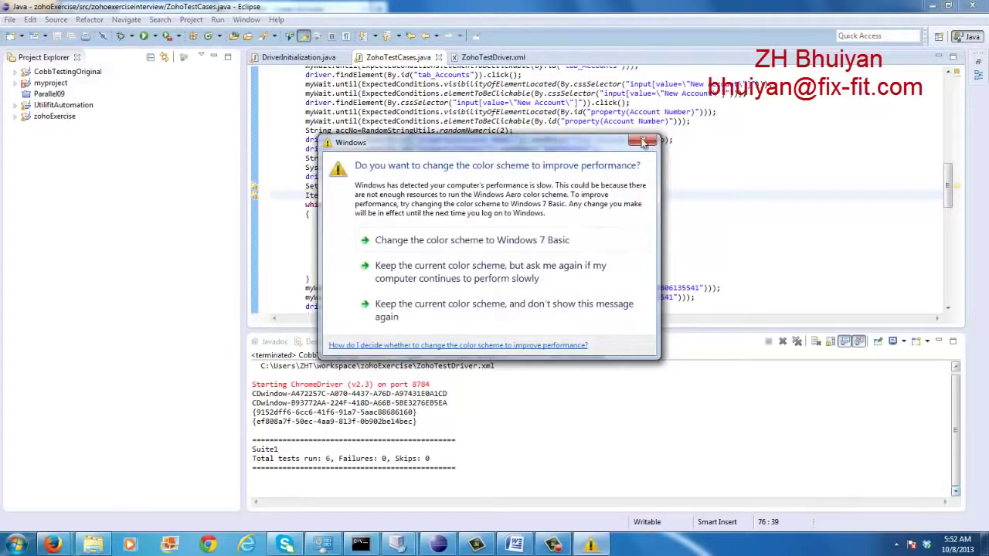
Dismiss the colour-scheme prompt and highlight the popup-handle if condition and driver.switchTo() line
left_click(643, 140)
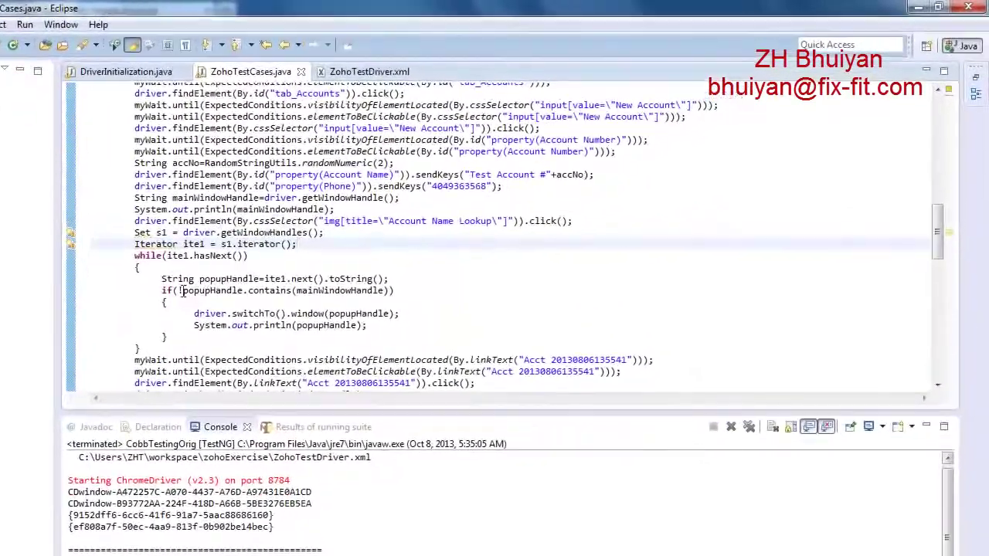
left_click_drag(182, 291, 393, 291)
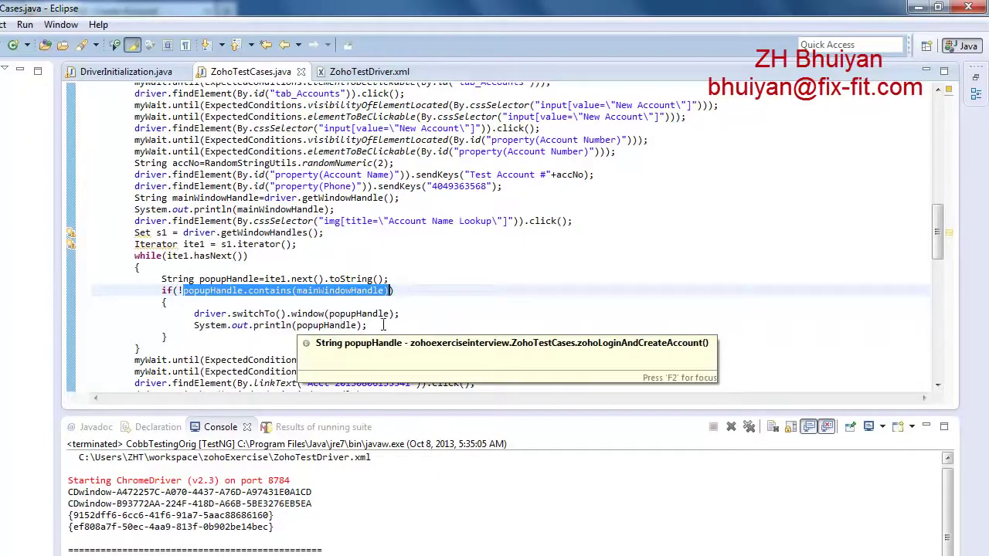
left_click(519, 313)
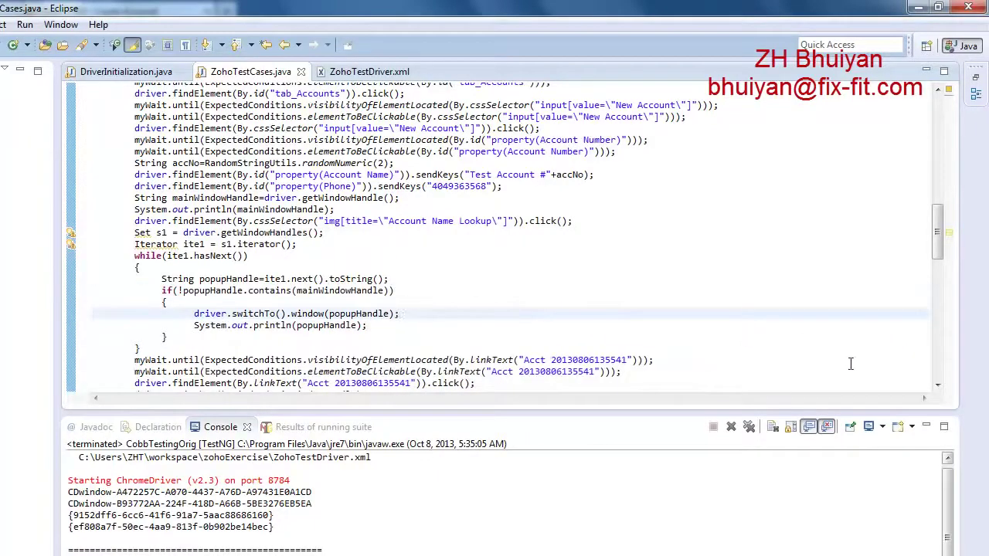
left_click(938, 385)
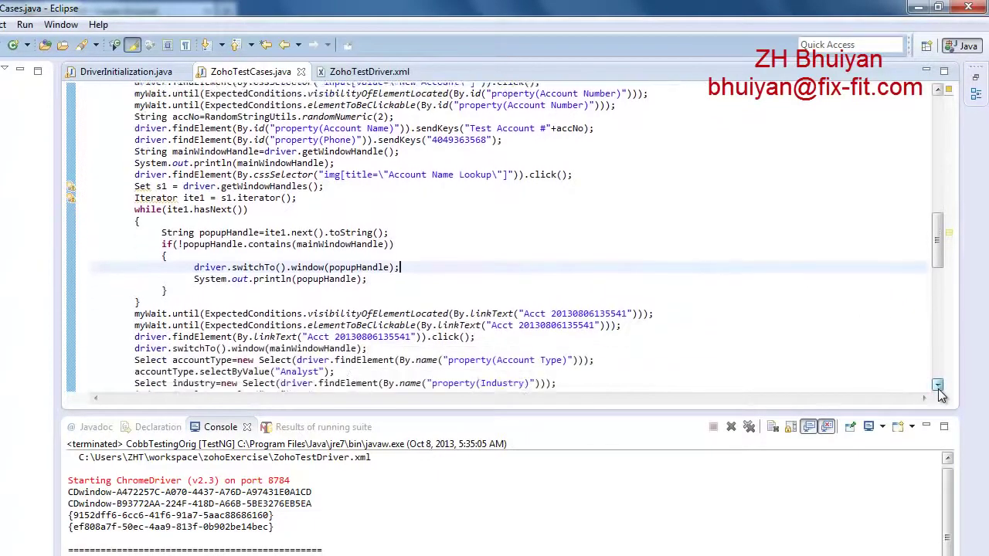
left_click(938, 386)
left_click(938, 386)
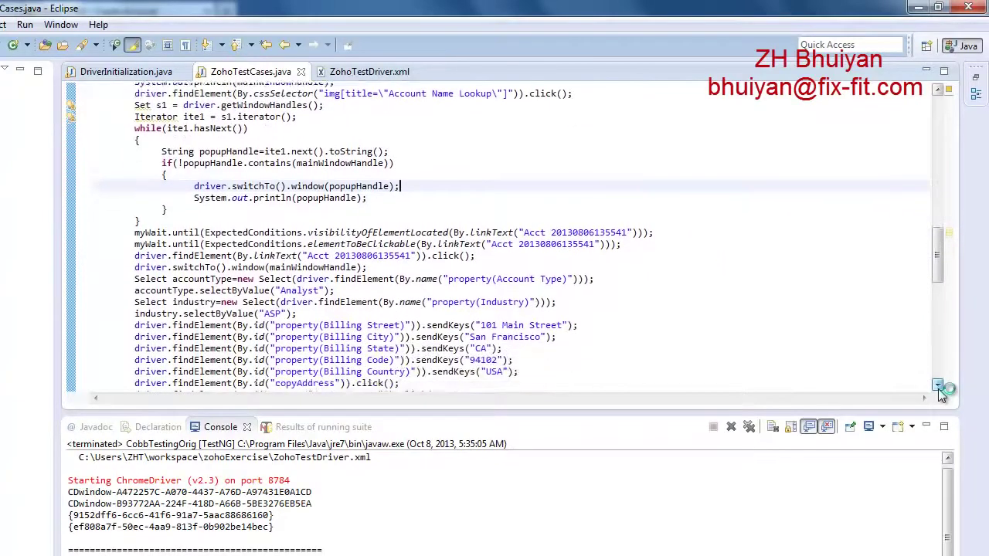
left_click(938, 386)
left_click(938, 386)
left_click(938, 386)
left_click(938, 387)
left_click(938, 386)
left_click(938, 387)
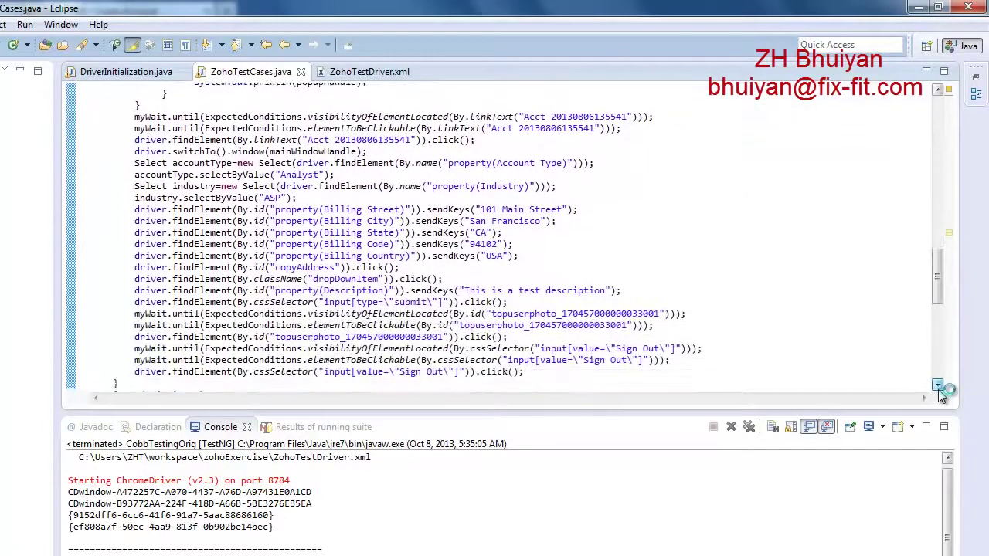
left_click(938, 386)
left_click(938, 386)
left_click(938, 386)
left_click(938, 386)
left_click(938, 386)
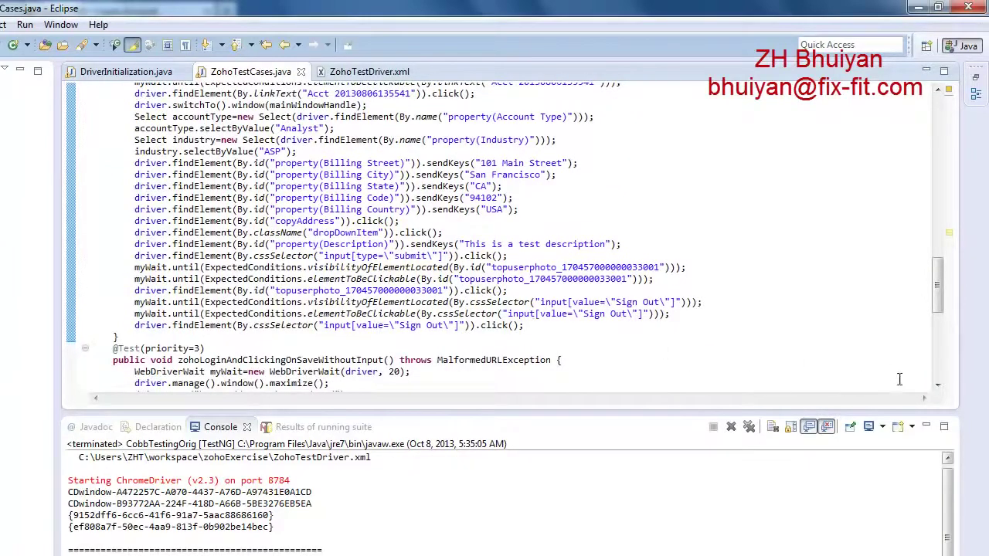
left_click(938, 386)
left_click(938, 385)
left_click(938, 386)
left_click(938, 386)
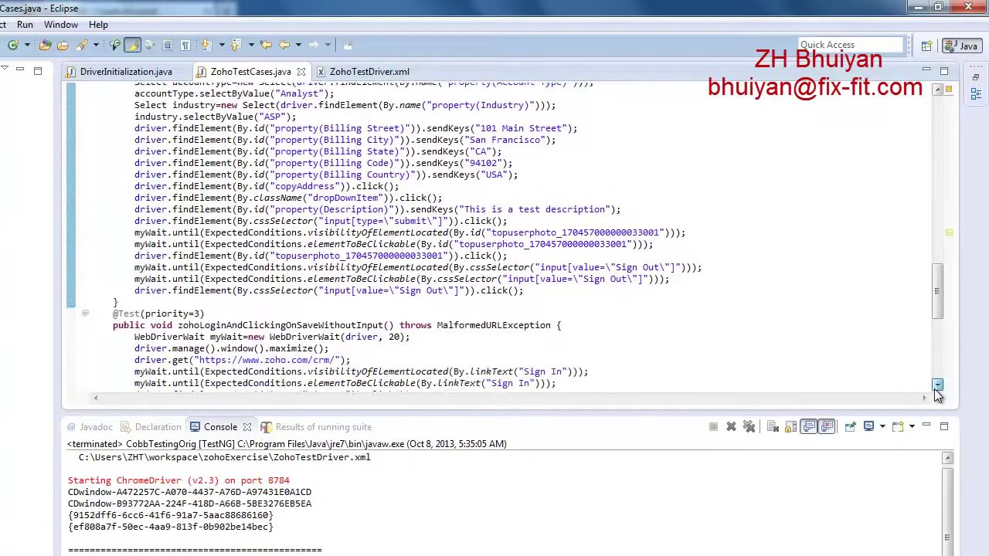
left_click(938, 386)
left_click(939, 386)
left_click(938, 386)
left_click(938, 386)
left_click(938, 386)
left_click(938, 385)
left_click(938, 386)
left_click(939, 386)
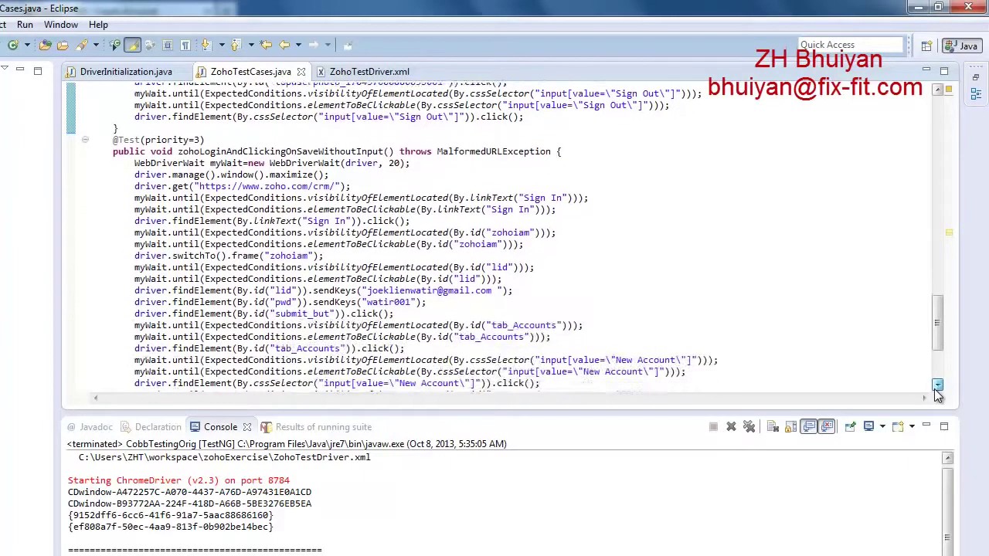
left_click(939, 385)
left_click(938, 386)
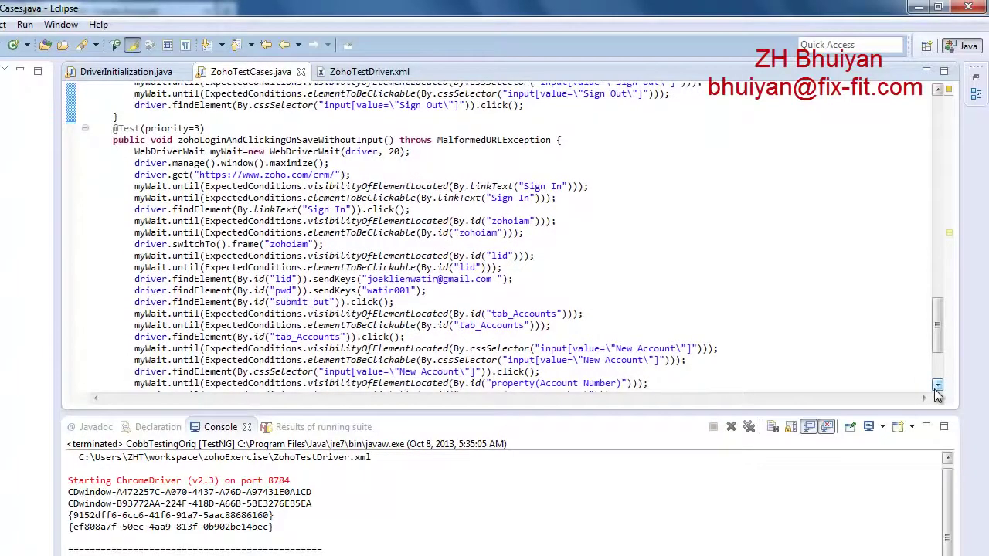
left_click(936, 388)
left_click(939, 389)
left_click(938, 389)
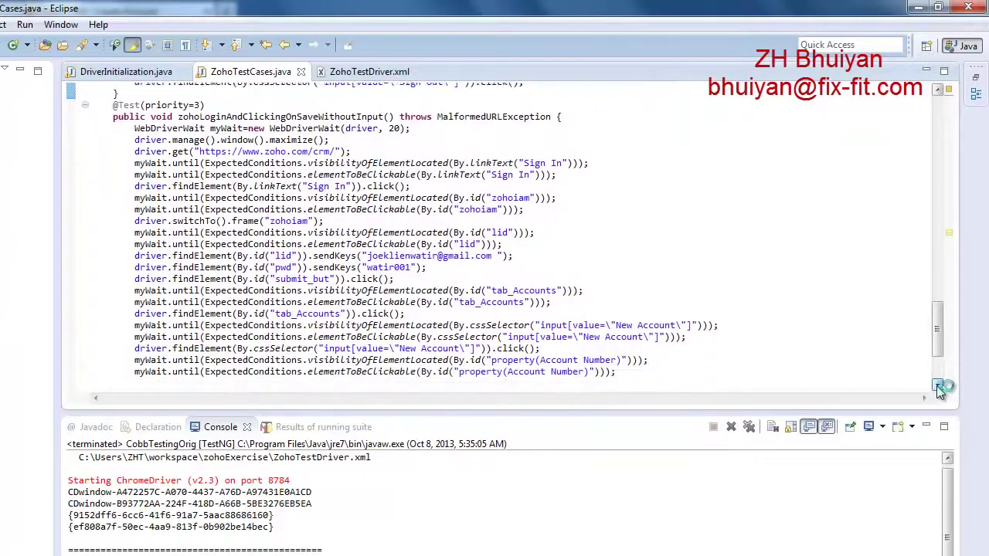
left_click(938, 389)
left_click(938, 389)
left_click(939, 389)
left_click(939, 388)
left_click(938, 389)
left_click(939, 389)
left_click(939, 389)
left_click(938, 389)
left_click(938, 388)
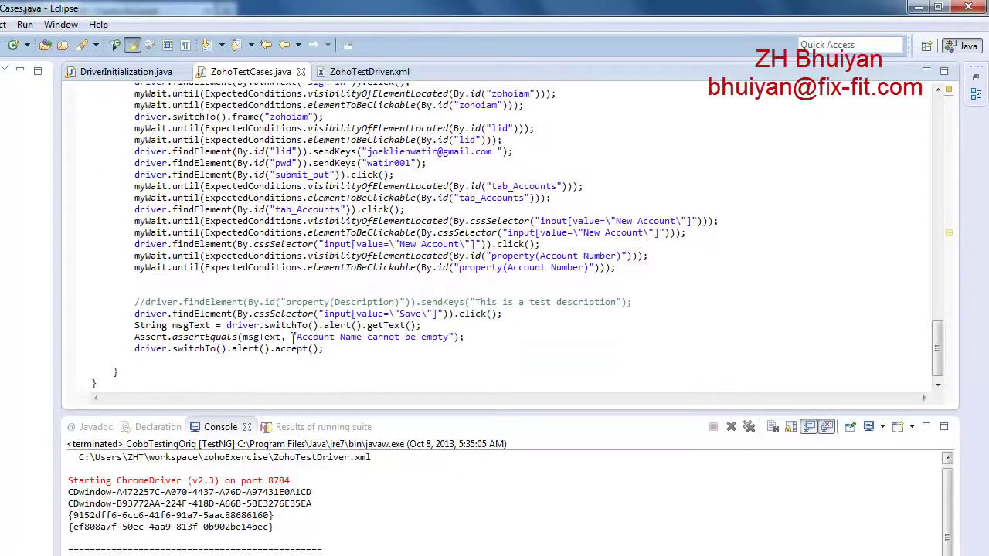
mouse_move(275, 337)
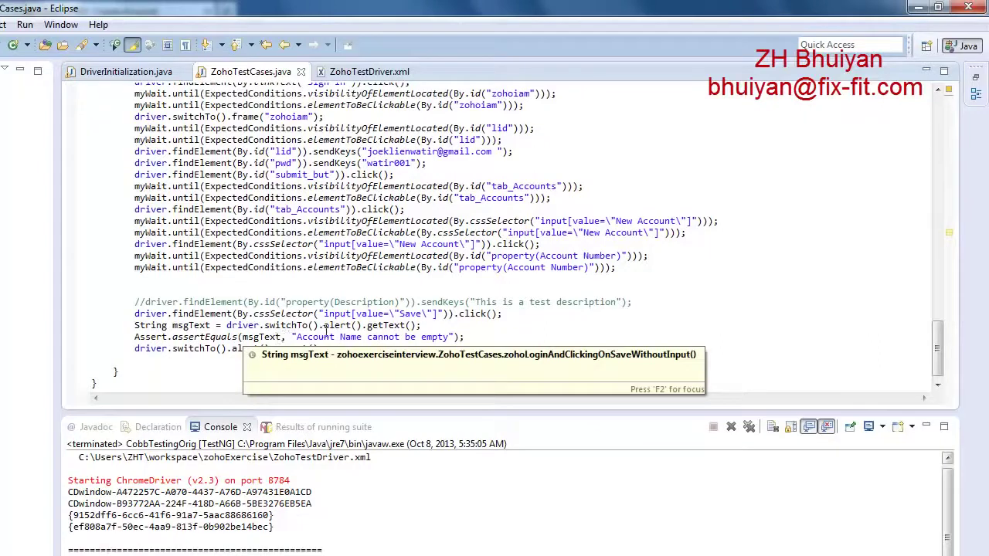
left_click(337, 334)
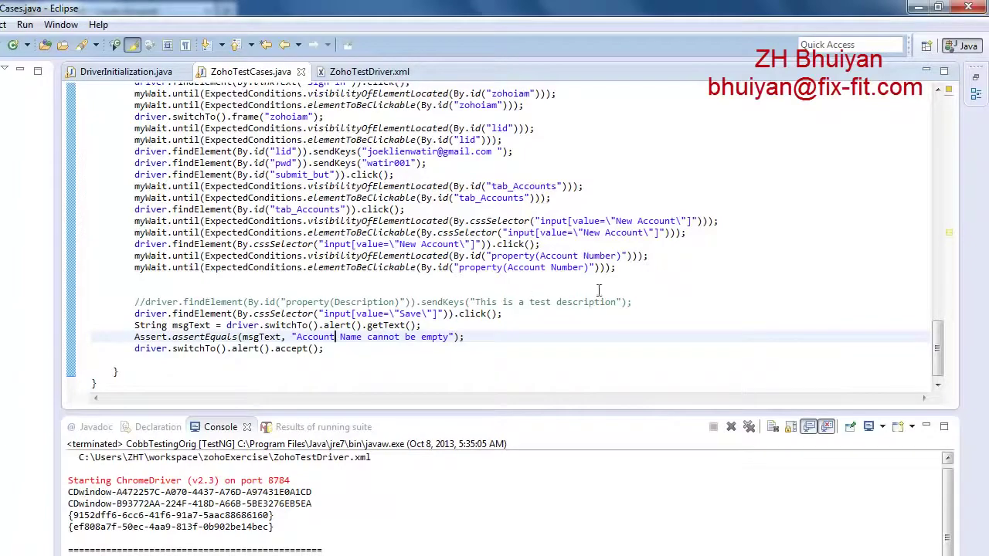
left_click_drag(937, 344, 914, 186)
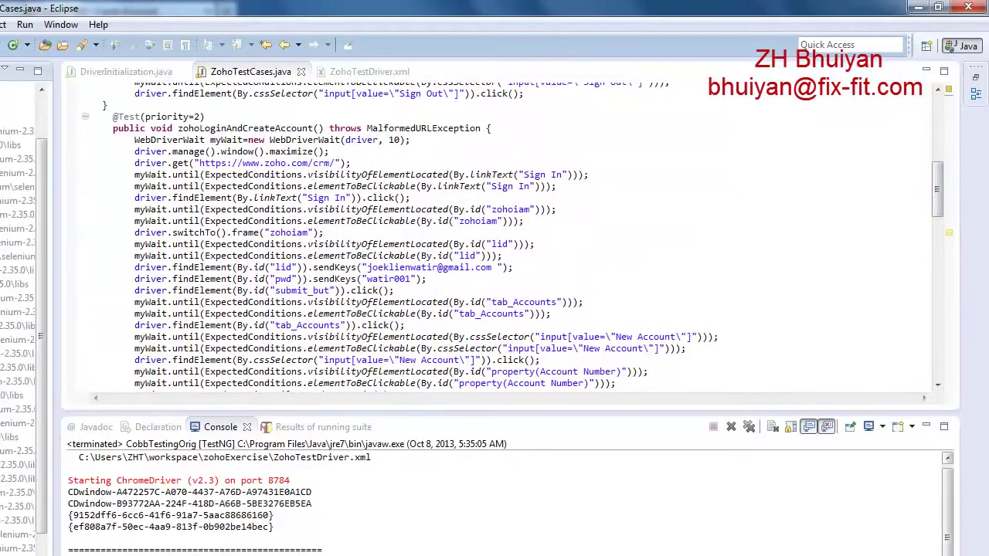
scroll(223, 238, "down", 2)
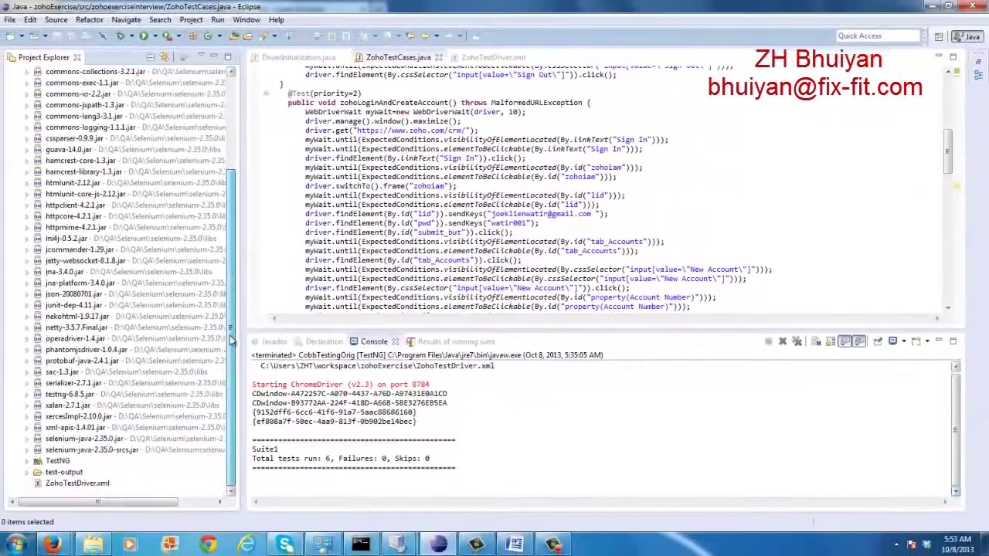
Open ZohoTestDriver.xml and review the TestWindows7 and TestWindowsVista test blocks
double_click(68, 486)
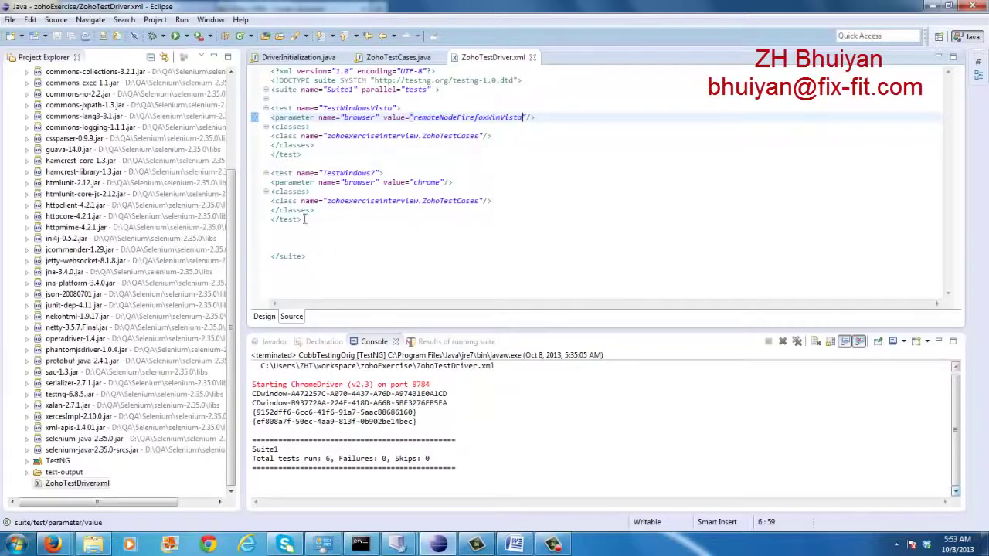
left_click(274, 173)
left_click_drag(274, 173, 302, 221)
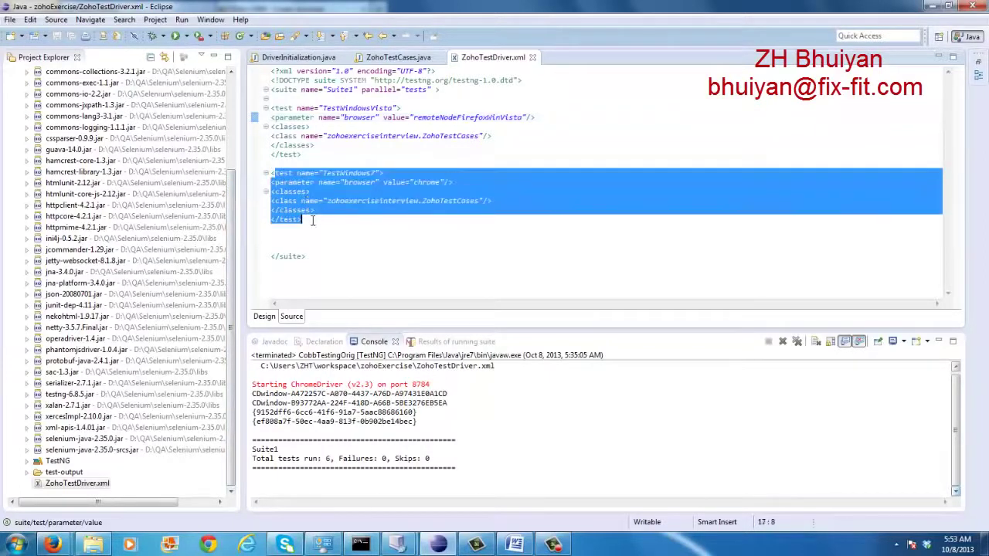
left_click(352, 149)
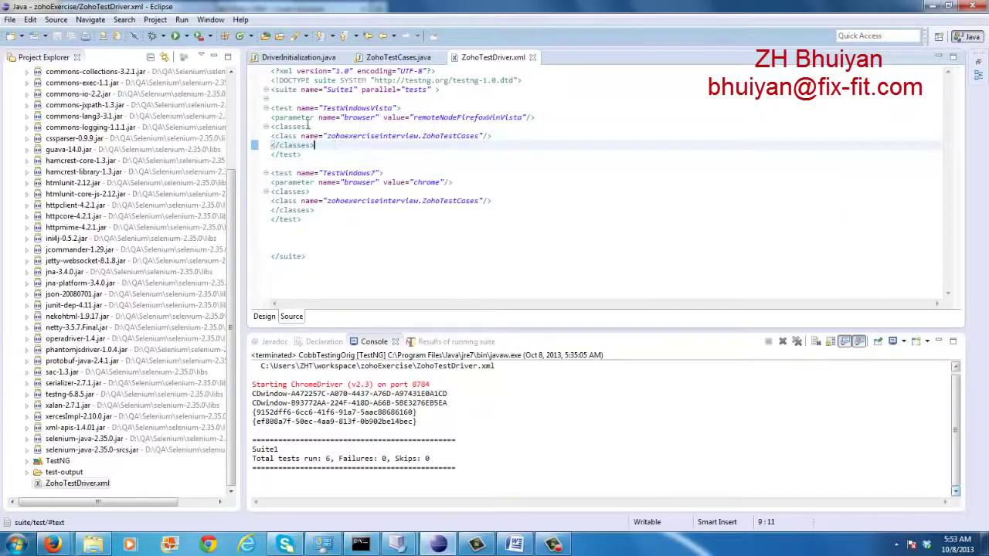
left_click_drag(272, 108, 328, 153)
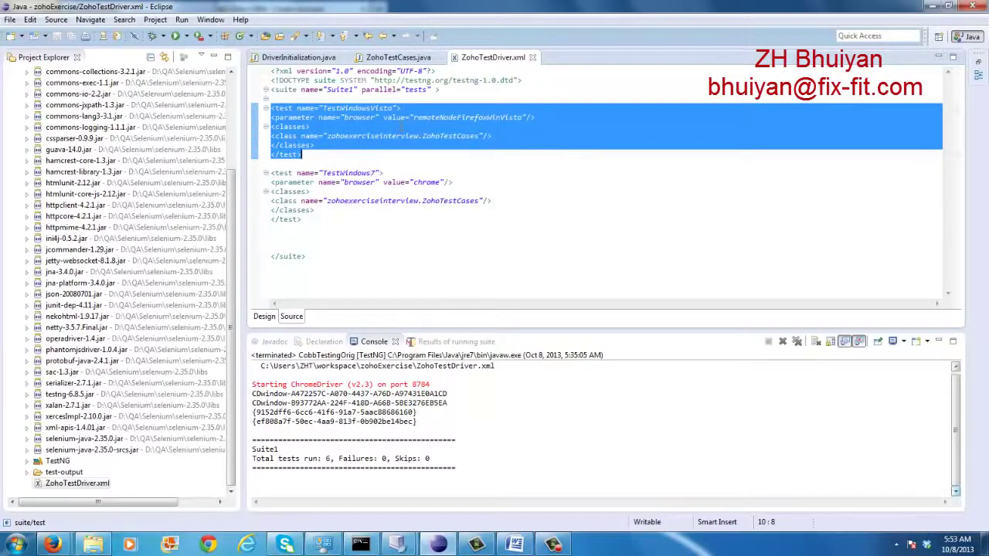
left_click(370, 153)
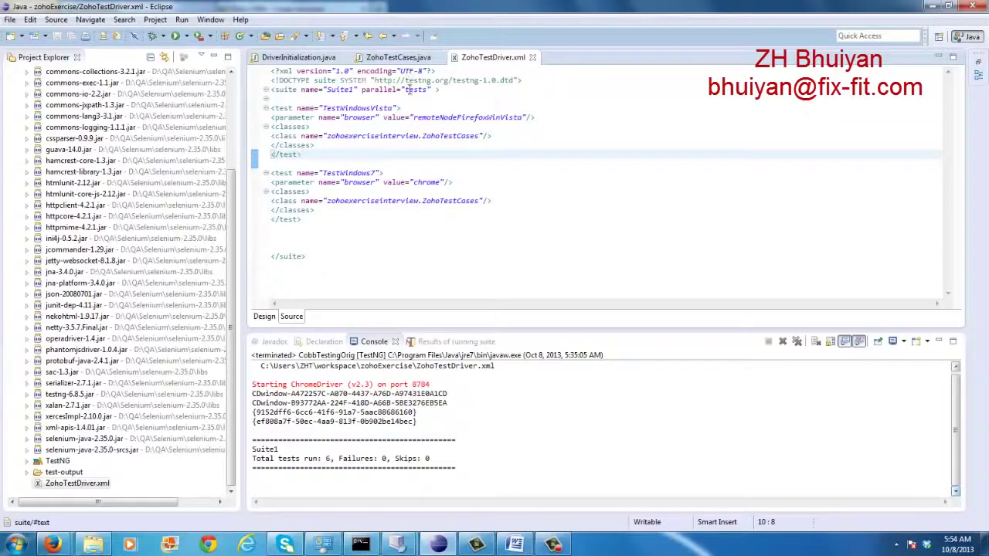
Review the browser values remoteNodeFirefoxWinVista and chrome and the ZohoTestCases class
mouse_move(410, 91)
left_click_drag(415, 118, 518, 123)
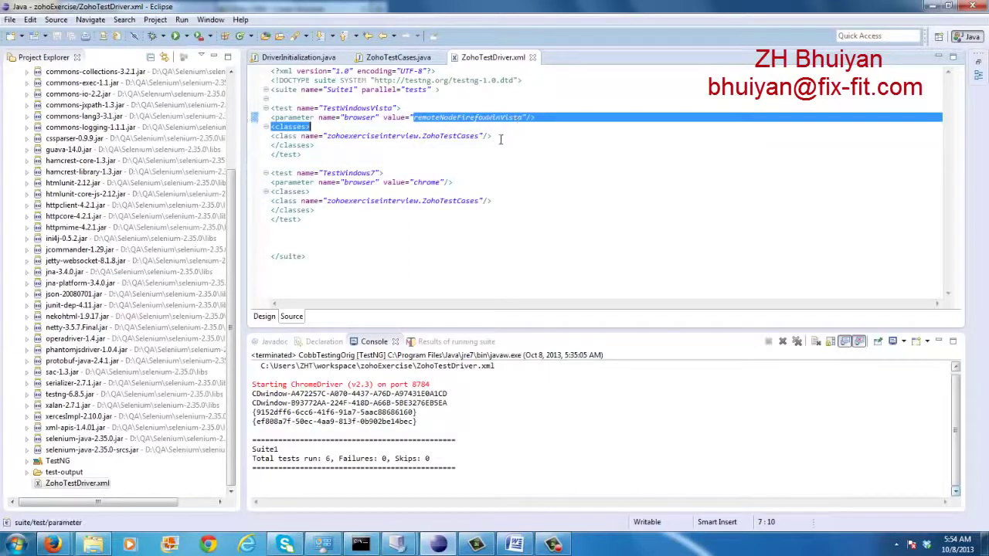
left_click(499, 137)
left_click_drag(425, 136, 477, 137)
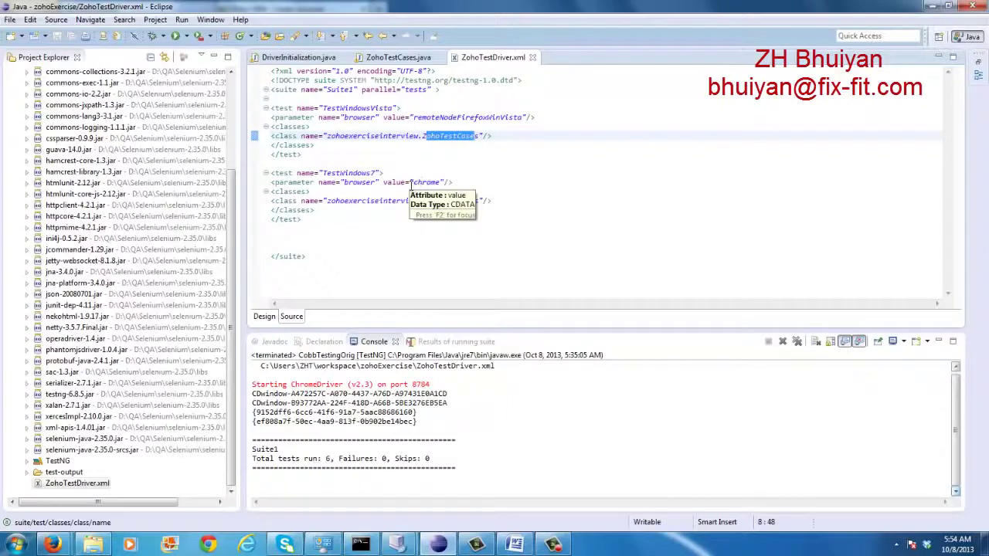
left_click_drag(413, 182, 438, 183)
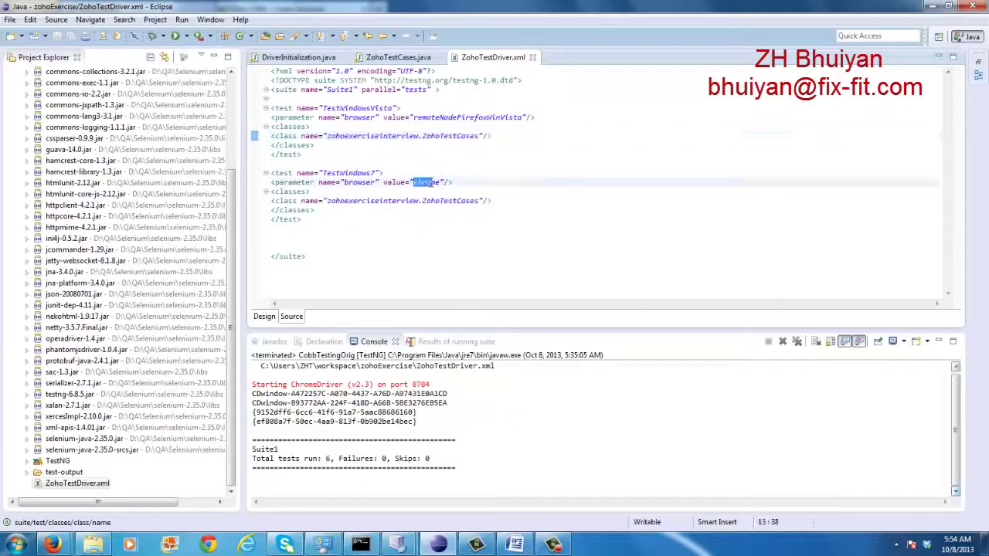
left_click(357, 186)
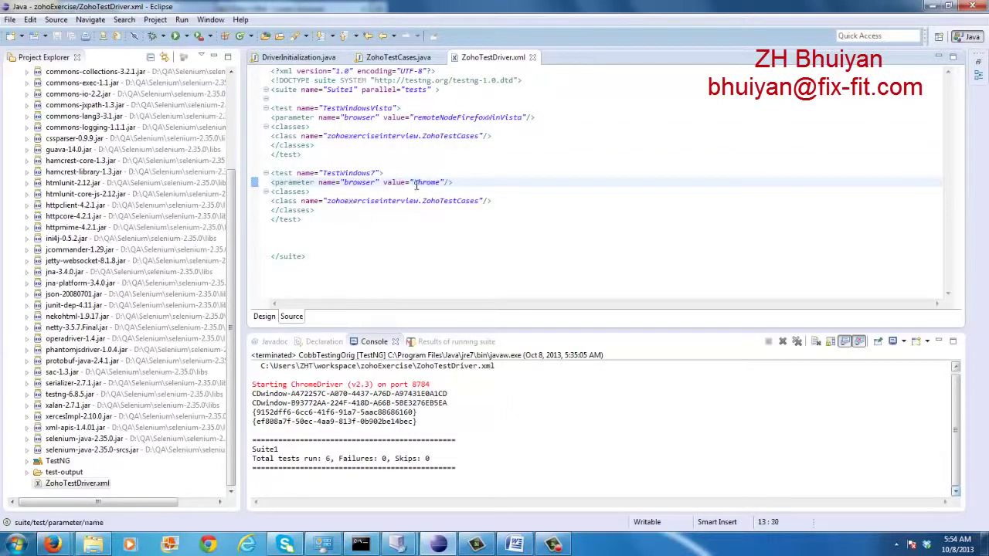
left_click_drag(414, 183, 435, 183)
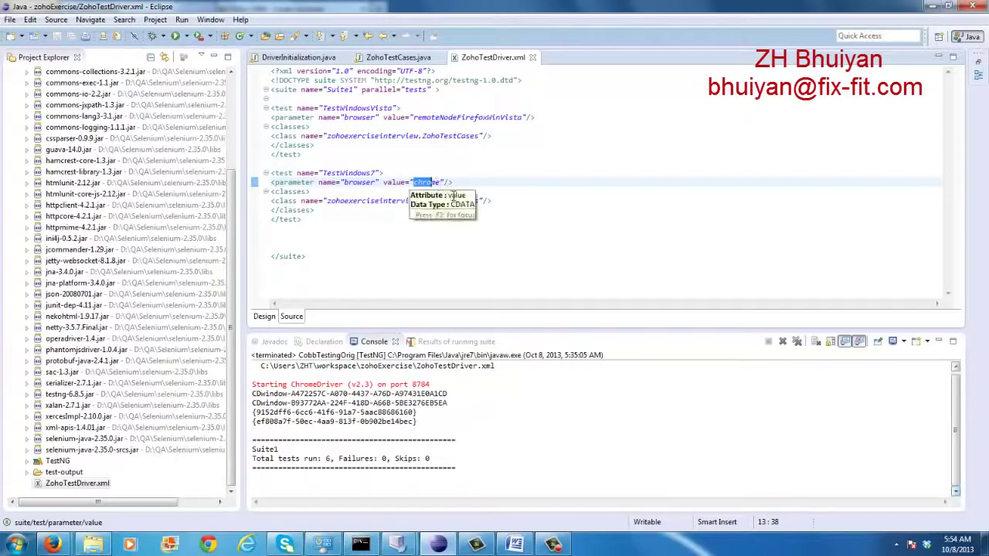
Show DriverInitialization.java's setUpNode switch with its chrome and remoteNodeFirefoxWinVista cases
left_click(398, 57)
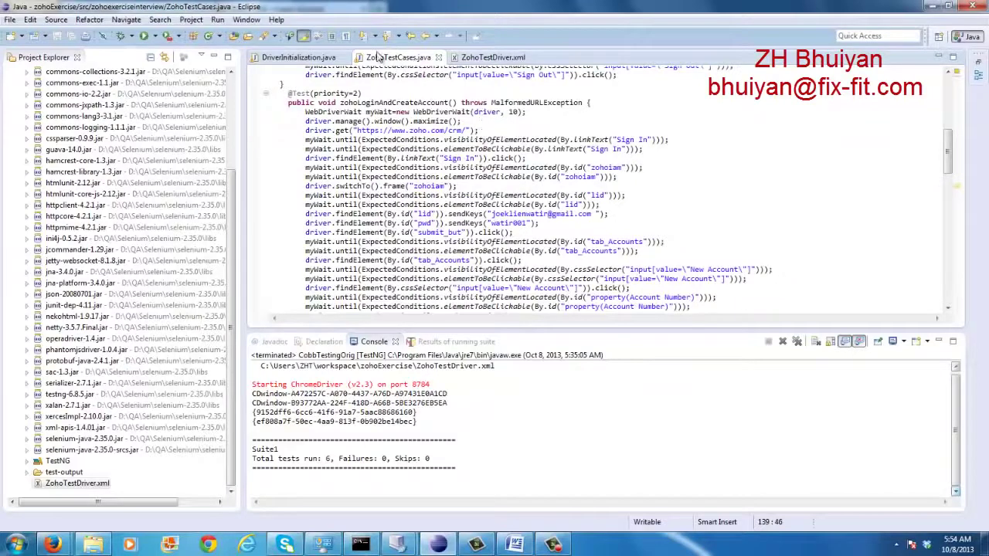
left_click(318, 61)
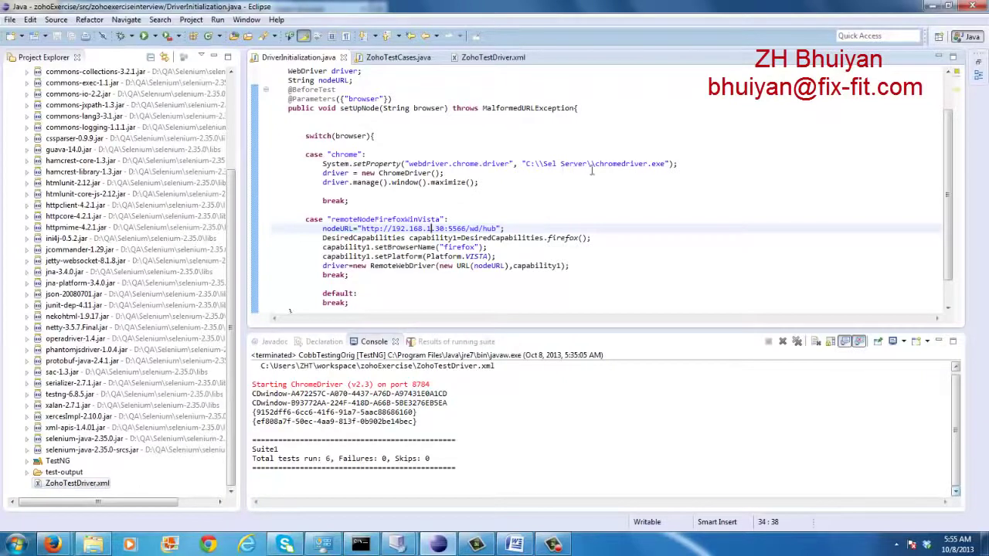
View C:\Sel Server with chromedriver.exe and selenium-server-standalone-2.35.0.jar, then minimize Explorer
left_click(23, 547)
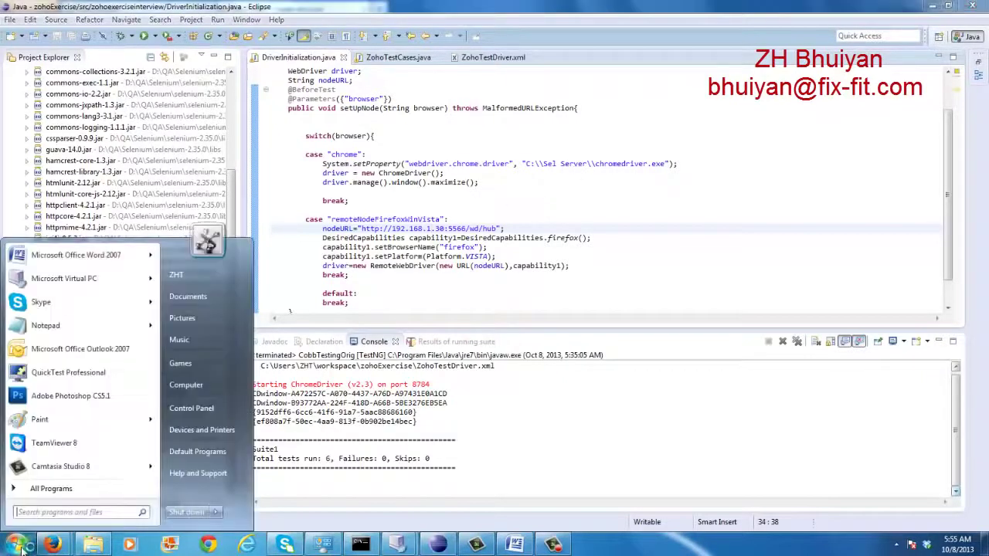
left_click(190, 390)
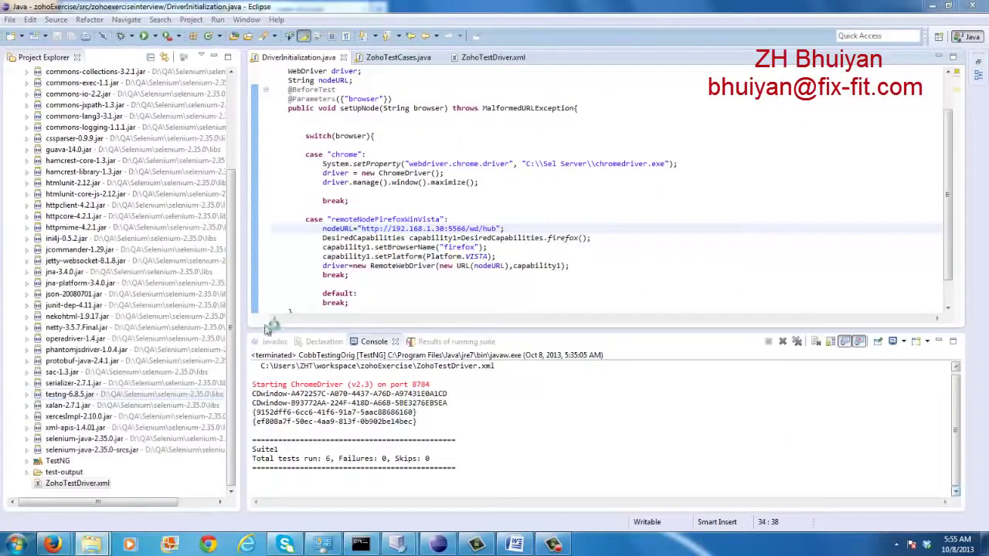
double_click(400, 106)
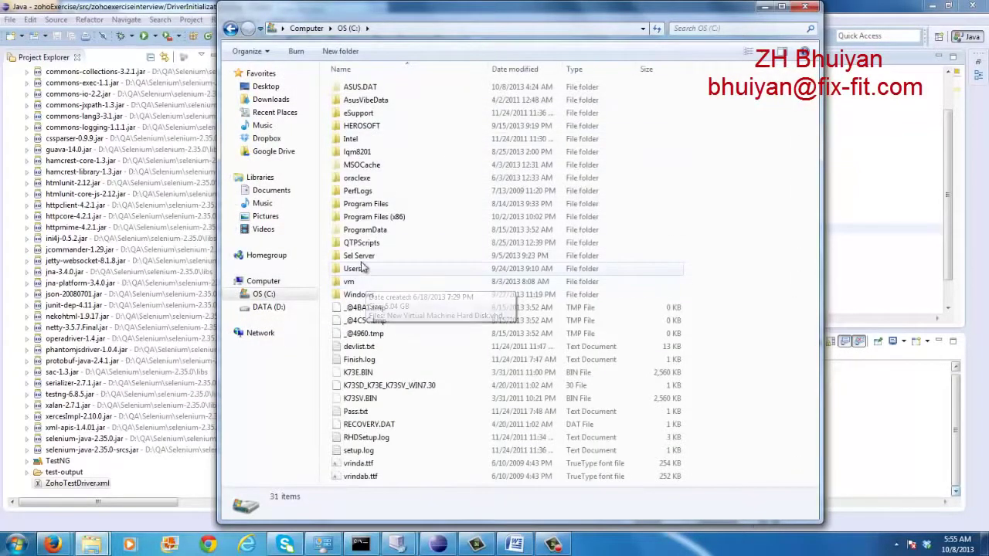
double_click(332, 258)
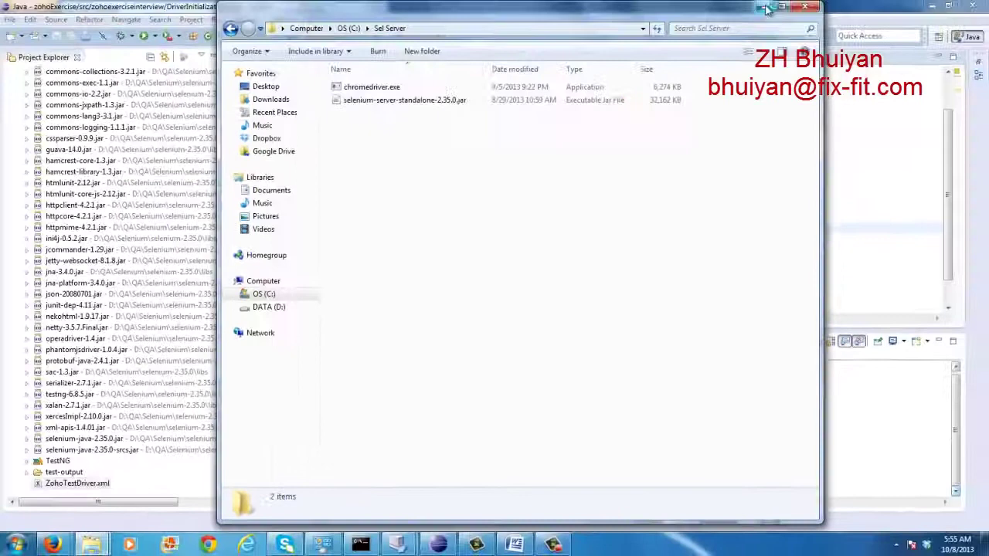
left_click(761, 8)
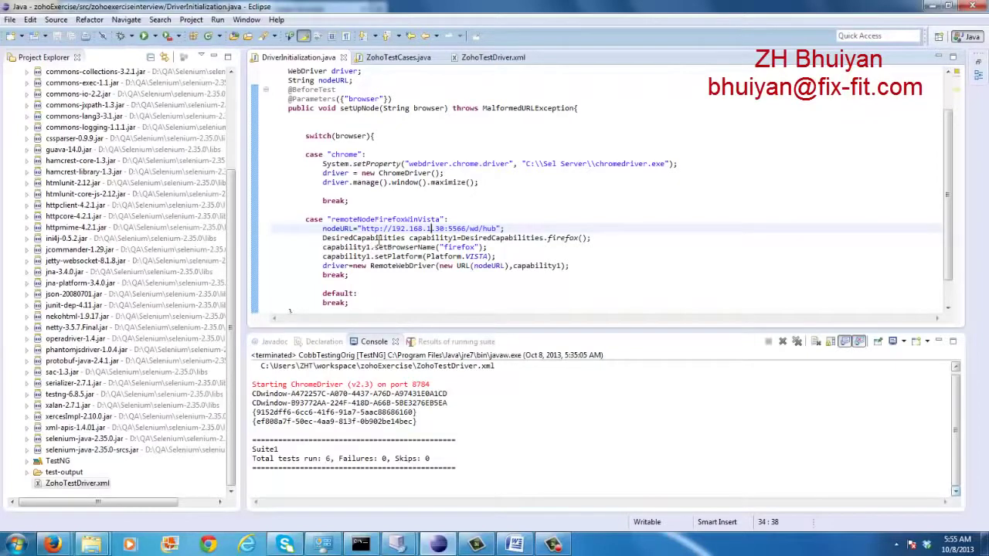
Dismiss the Windows colour-scheme warning and bring up the Start menu search
mouse_move(389, 243)
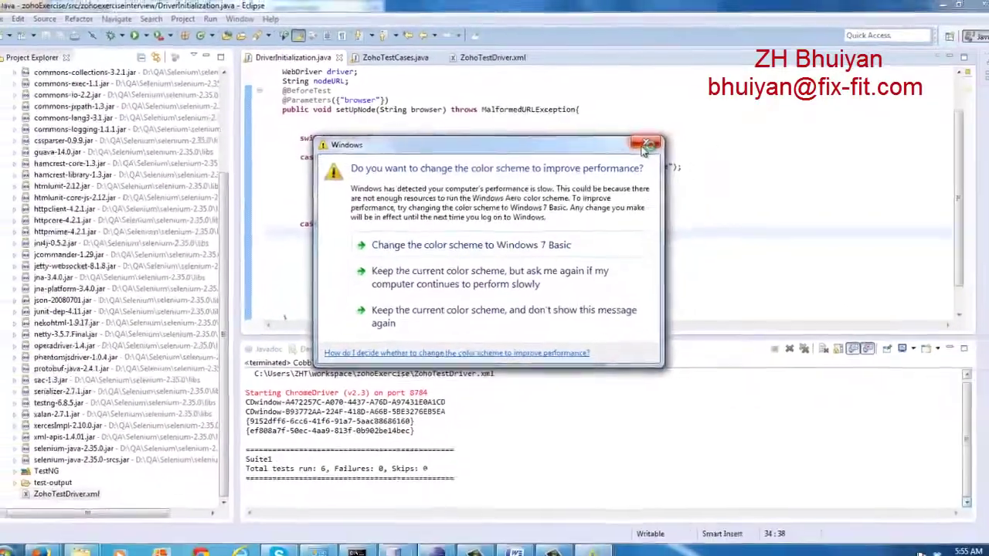
left_click(676, 163)
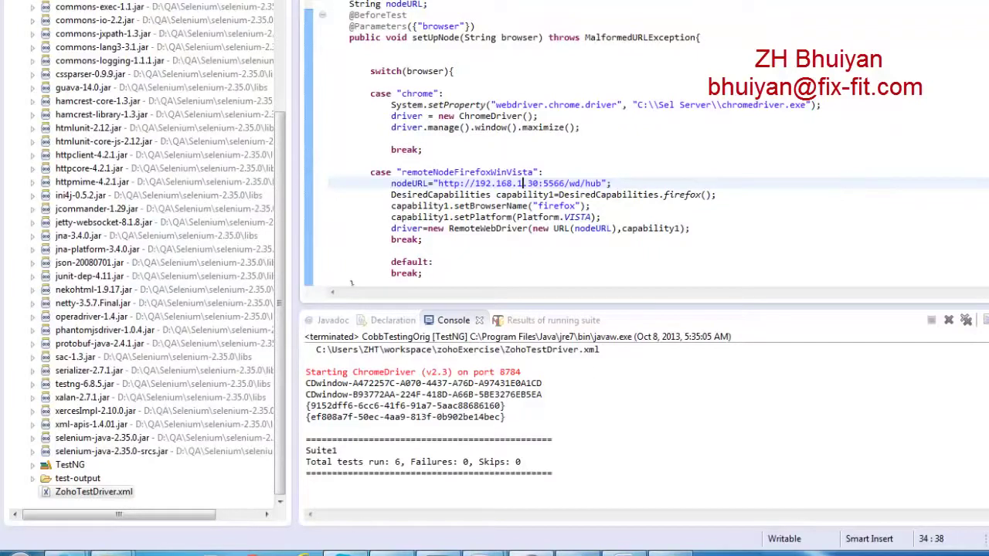
left_click(15, 550)
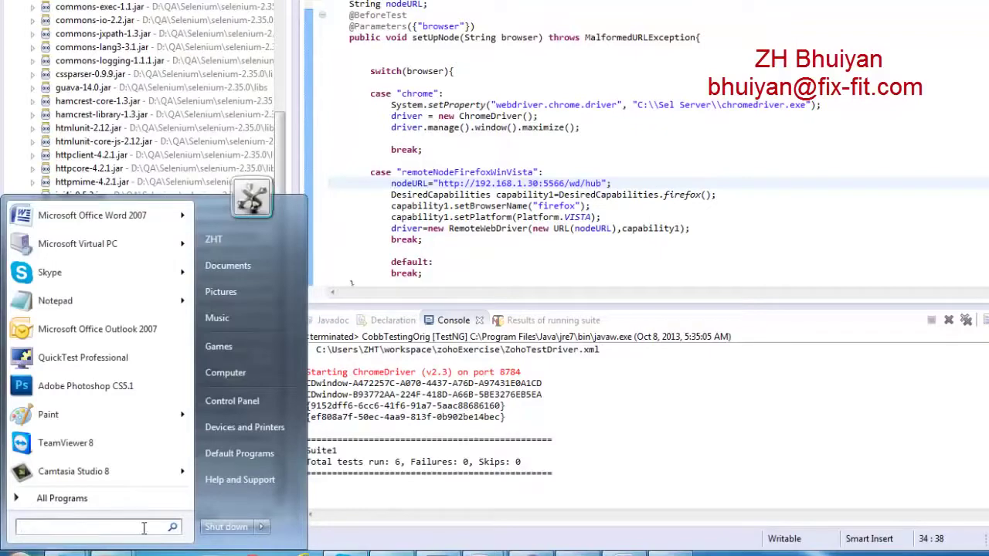
Open cmd, change to C:\Sel Server and type java -jar selenium-server-standalone-2.35.0.jar -role hub
type("cmd")
key("Return")
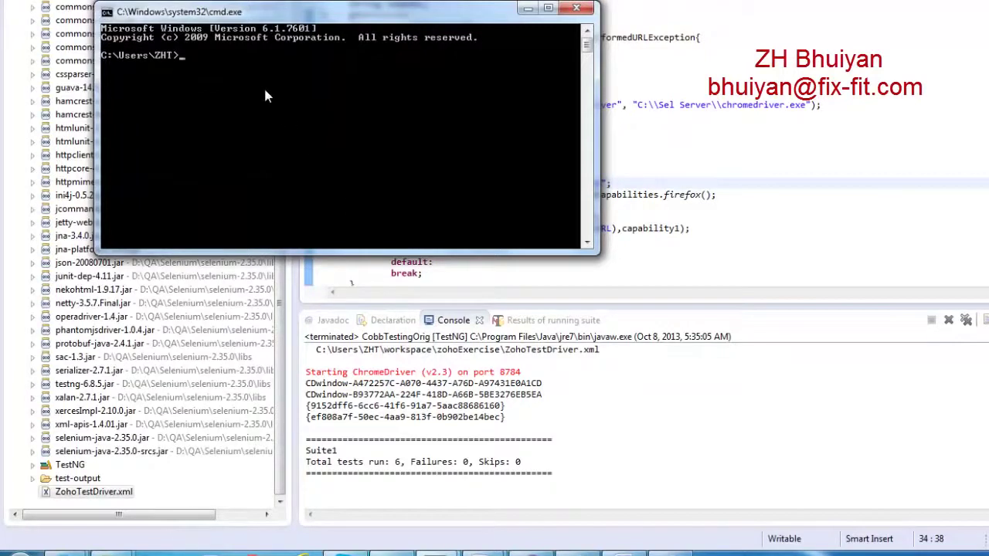
type("cd\\")
key("Return")
type("cd sel server")
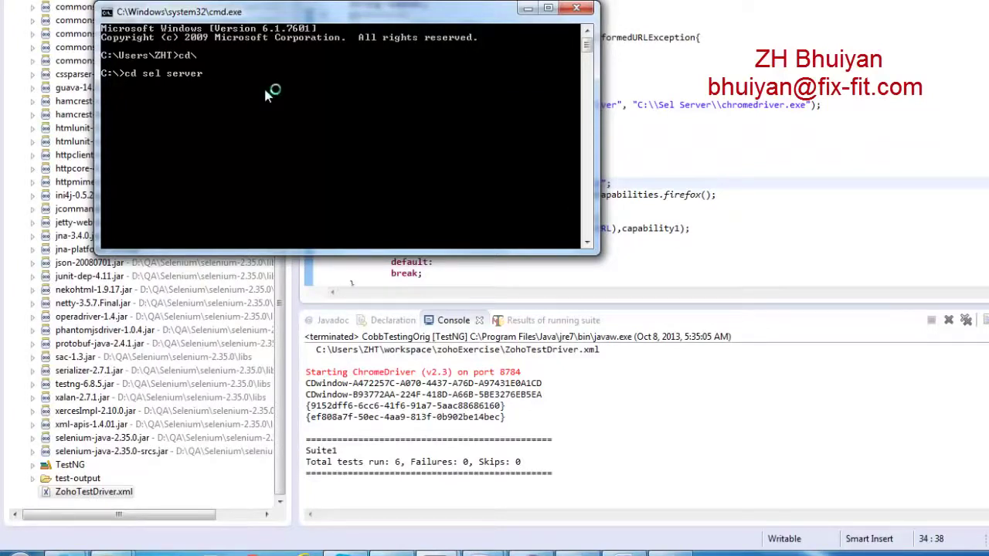
key("Return")
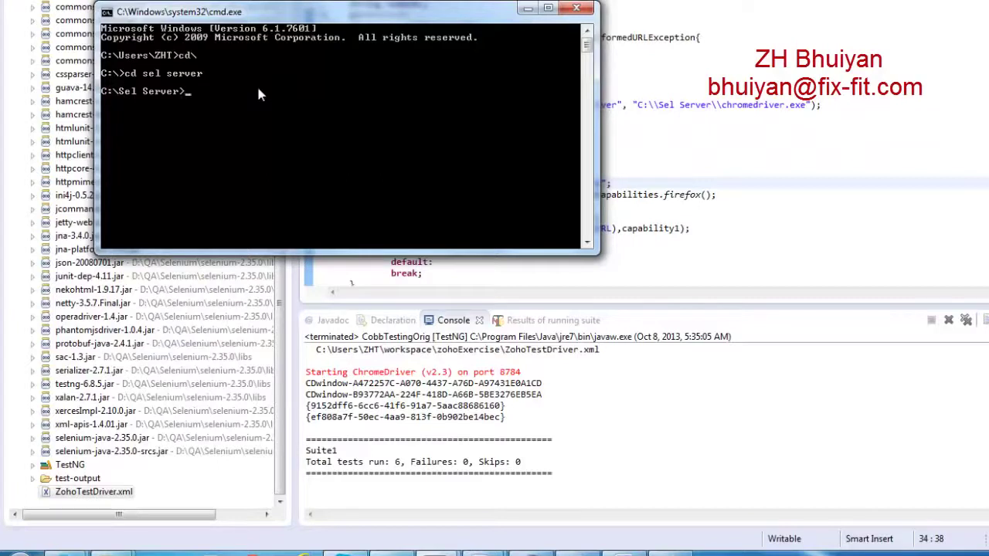
type("java -jar selenium-server-standalon")
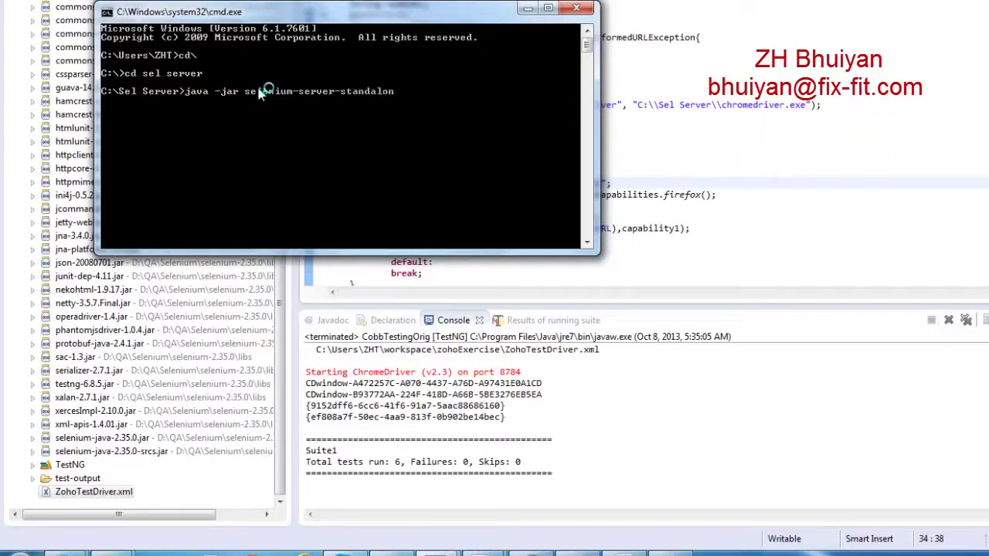
type("e-2.35.0.jar -role")
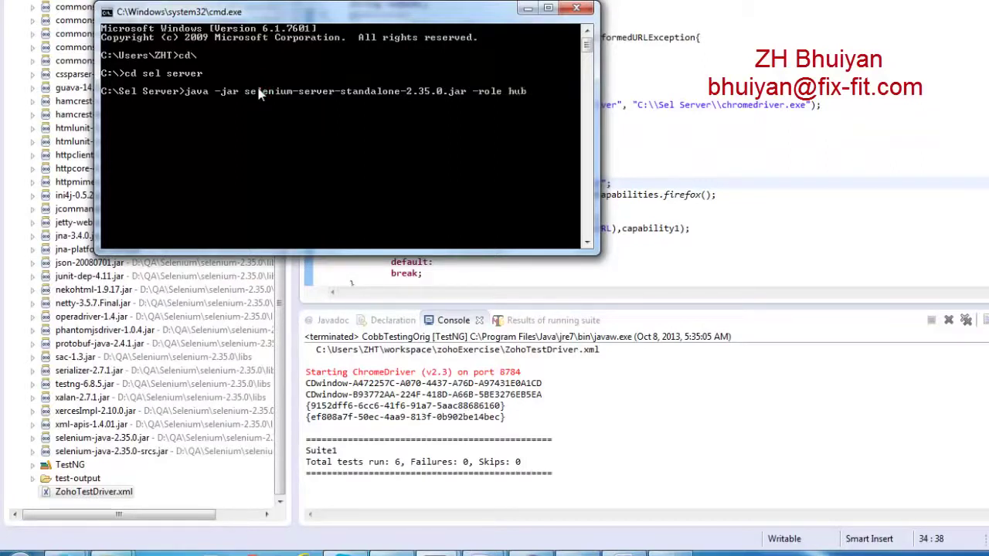
type(" hub")
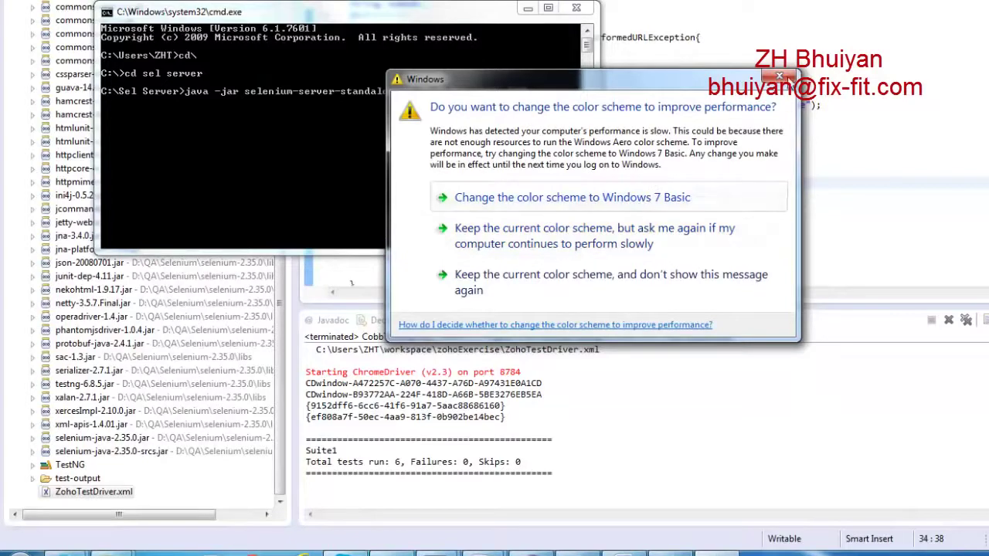
left_click(781, 77)
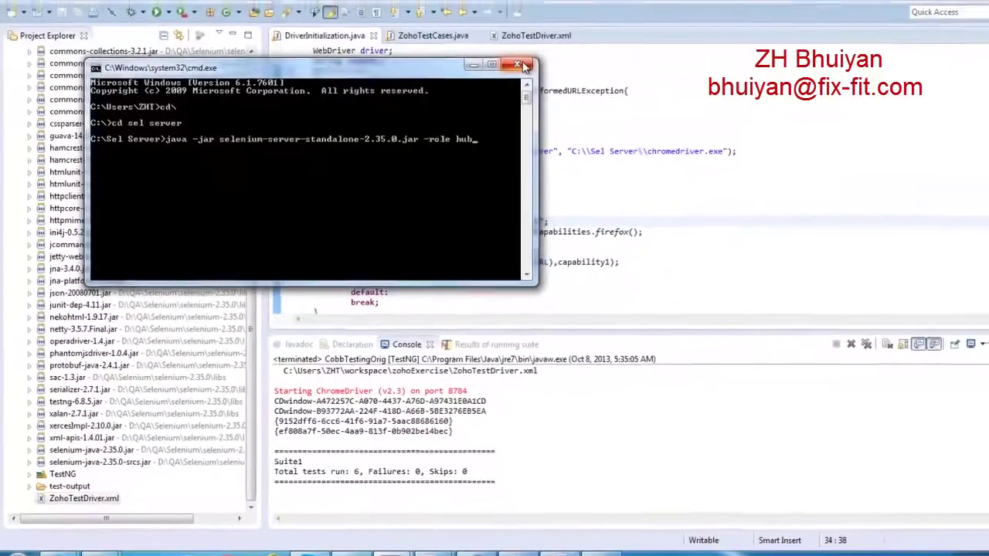
Start the Grid hub on port 4444, minimize it, and bring Firefox with Zoho CRM forward
left_click(583, 9)
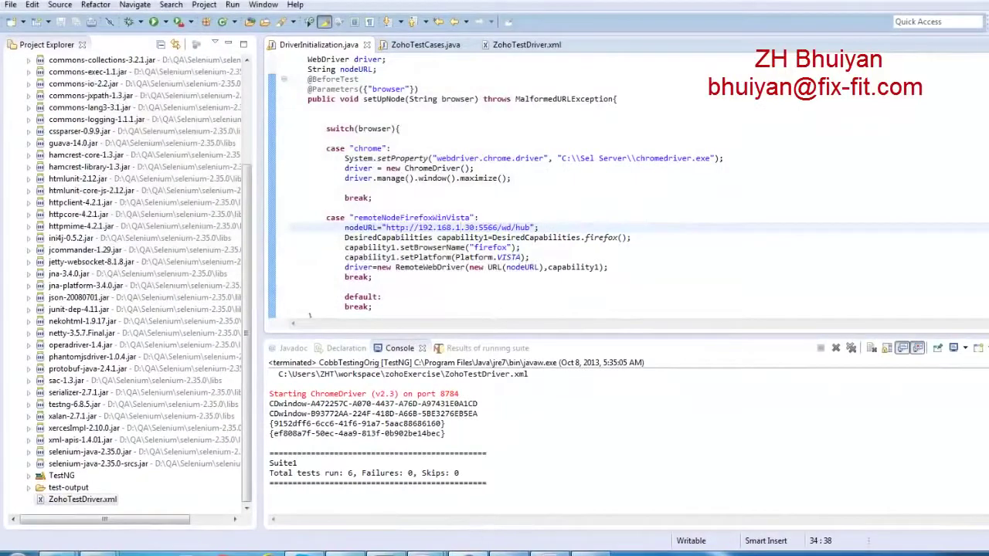
key("alt+Tab")
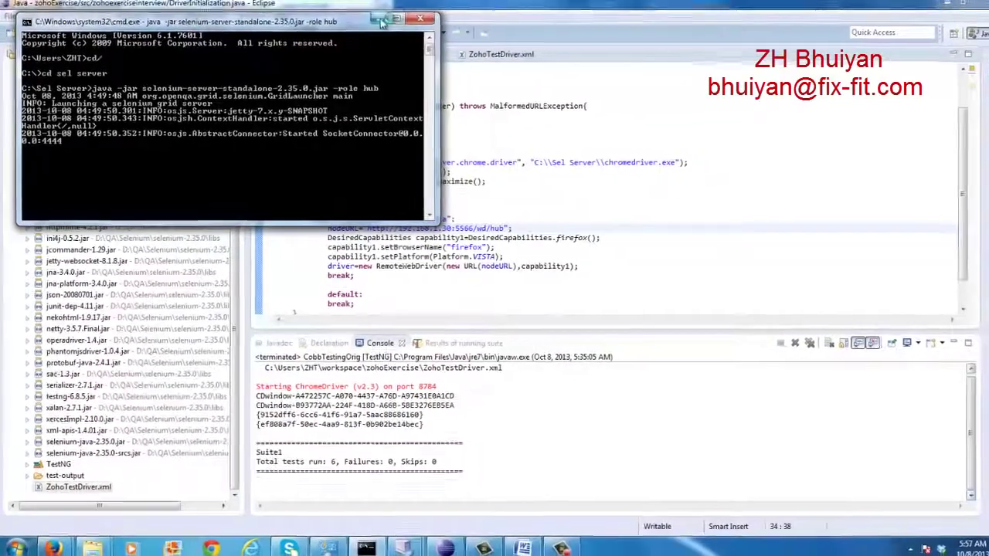
left_click(381, 21)
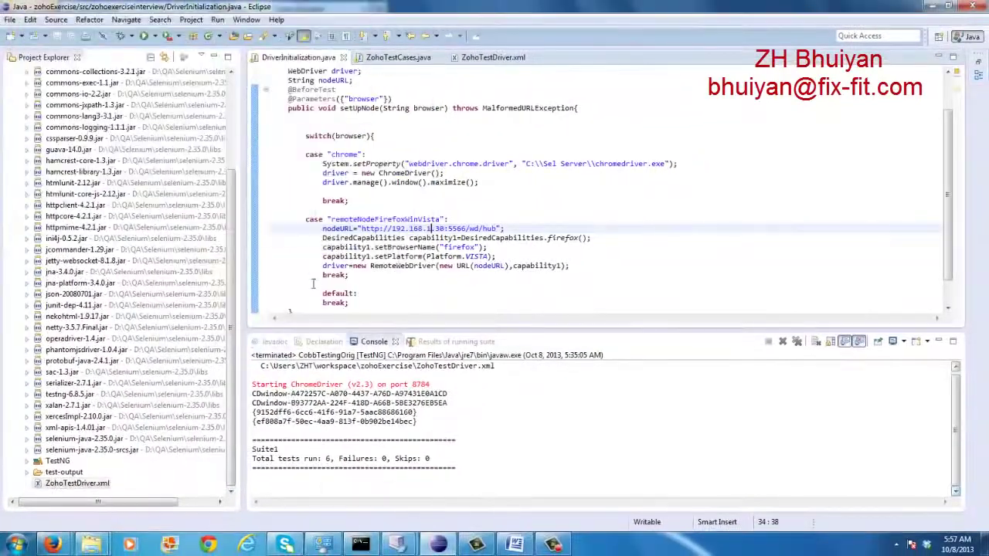
mouse_move(51, 546)
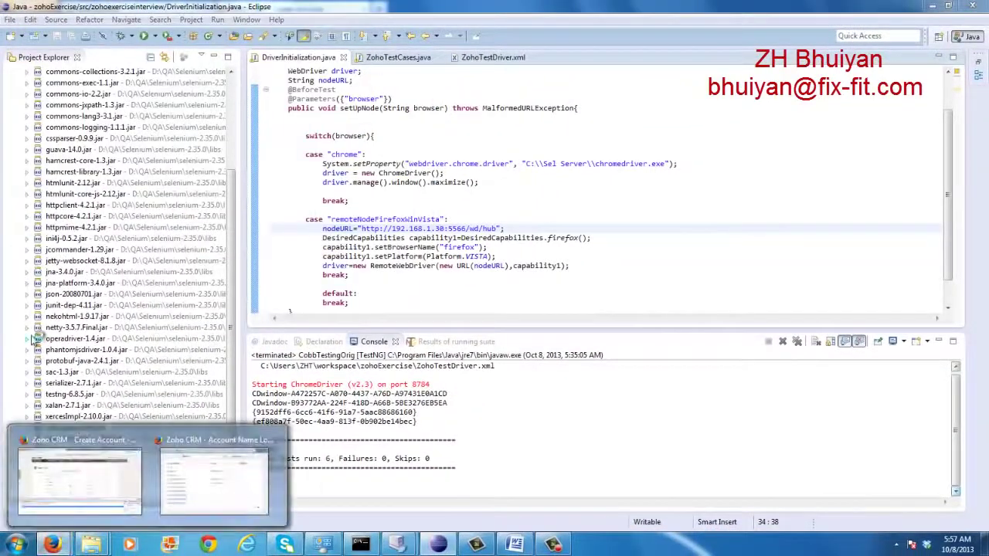
left_click(89, 487)
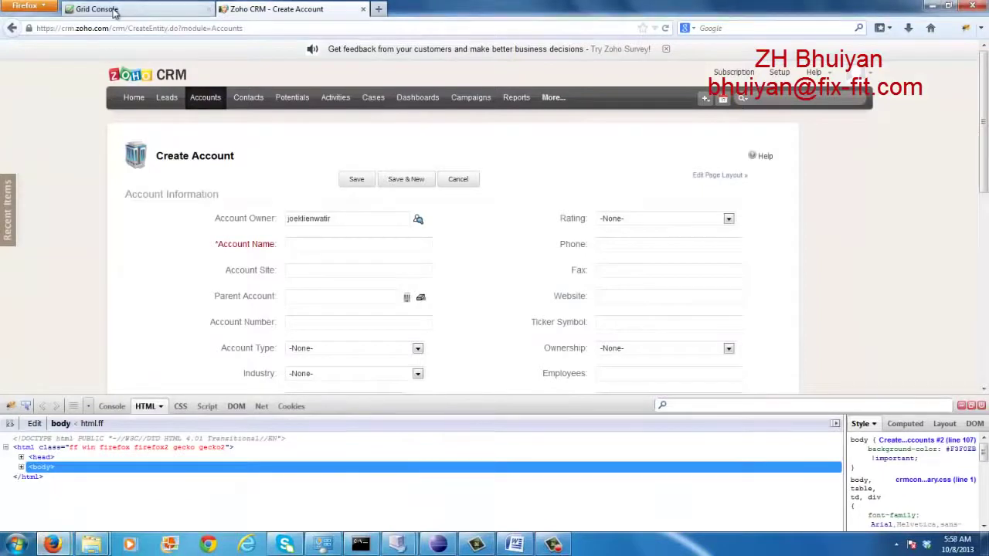
Load localhost:4444/grid/console to see the node registered at 192.168.1.30:5566
left_click(116, 11)
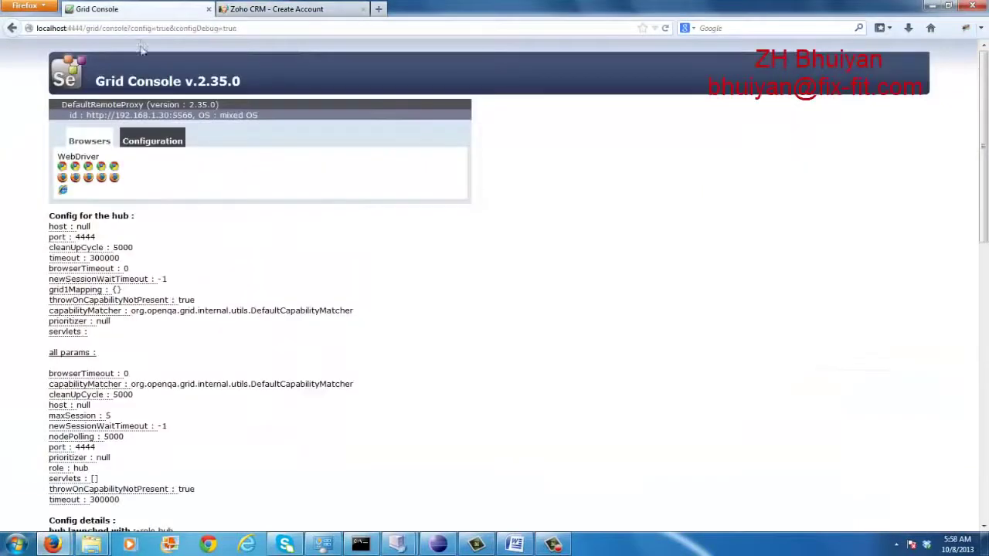
left_click(257, 26)
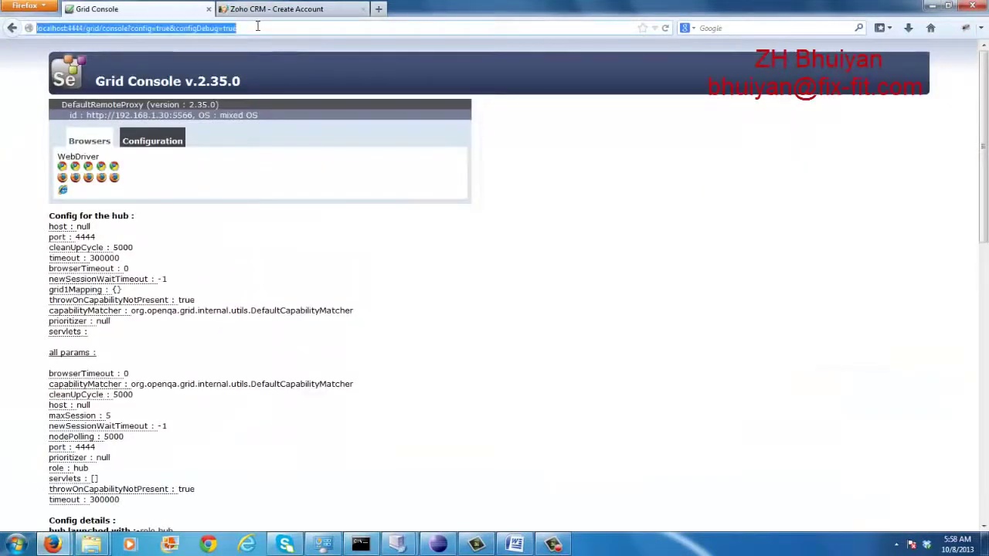
type("localhost/")
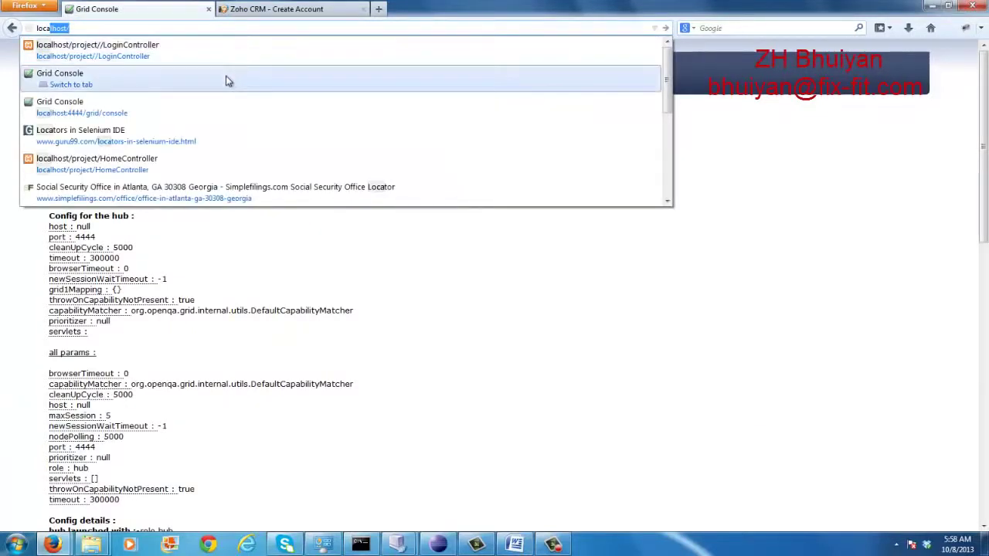
left_click(226, 109)
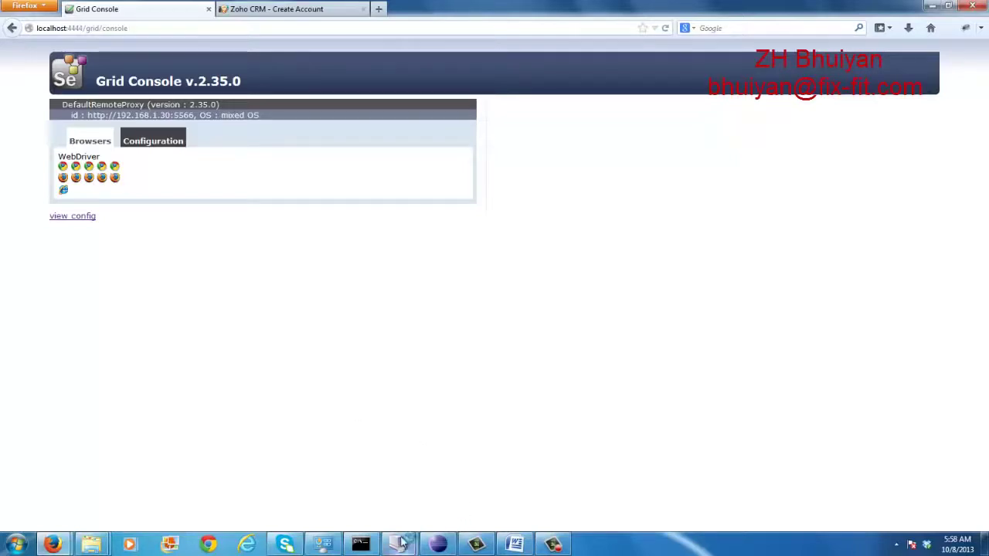
Open a Command Prompt in the Win Vista VM and change to C:\Sel Server
mouse_move(403, 541)
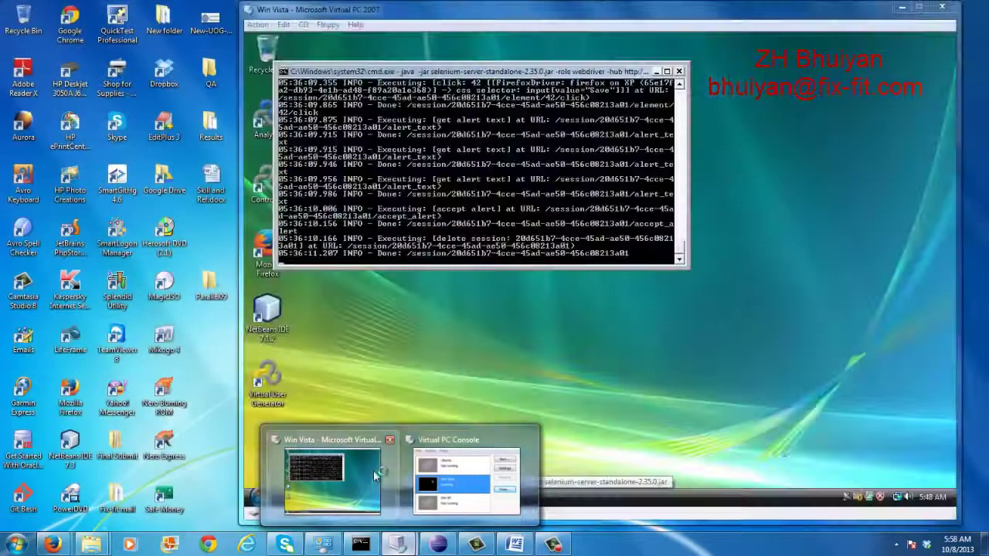
left_click(332, 481)
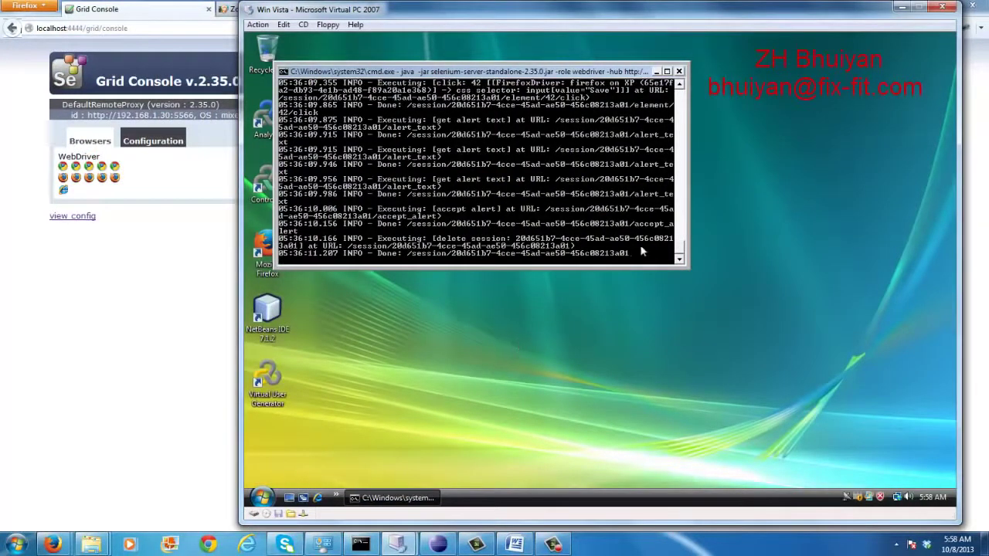
left_click(263, 497)
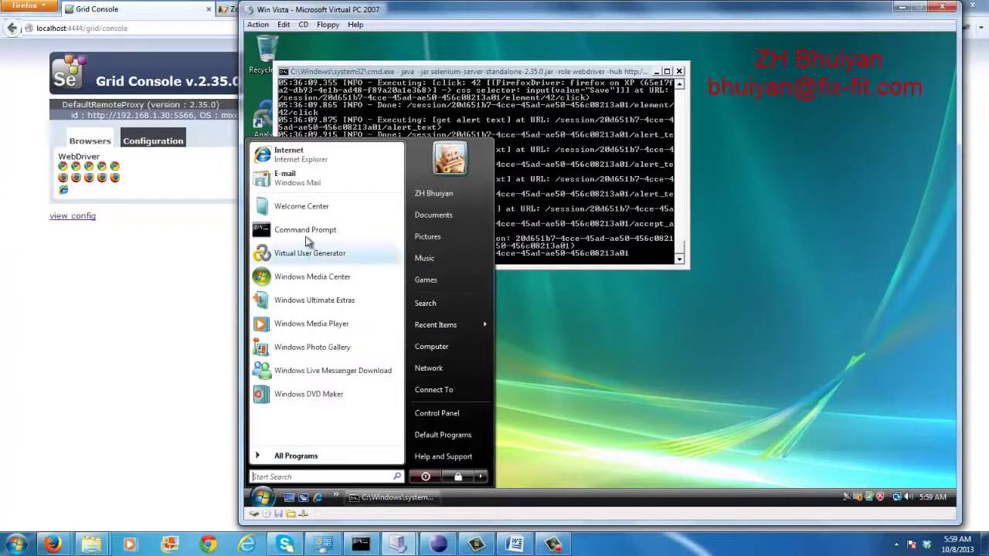
left_click(307, 230)
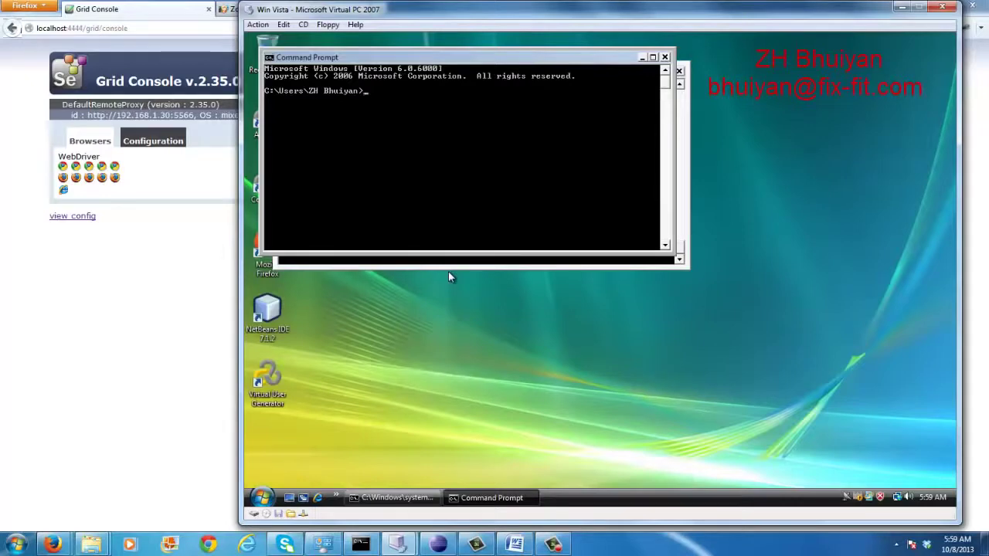
type("cd\\")
key("Return")
type("cd sel server")
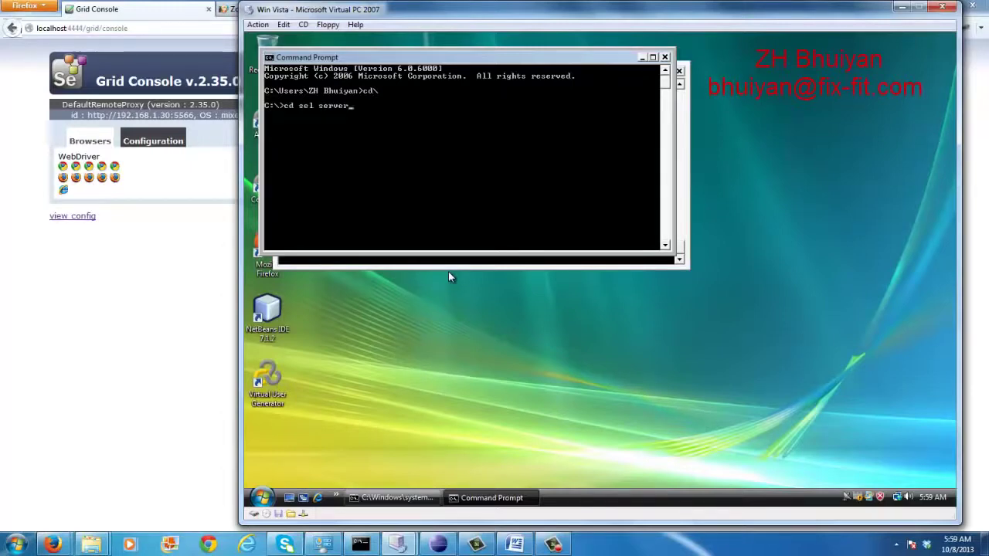
key("Return")
Type the node command java -jar selenium-server-standalone-2.35.0.jar -role webdriver -hub
type("java -jar")
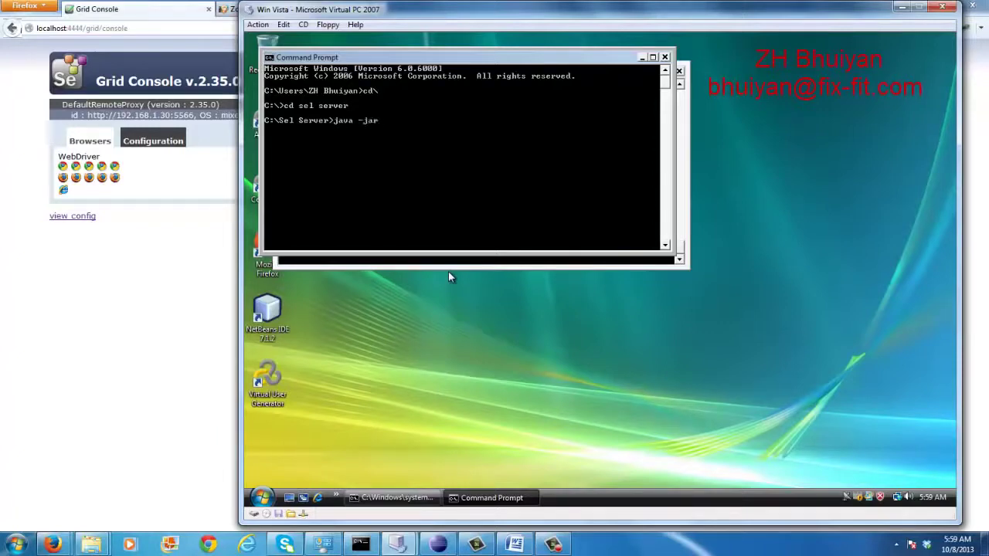
type(" selenium-server-standalone")
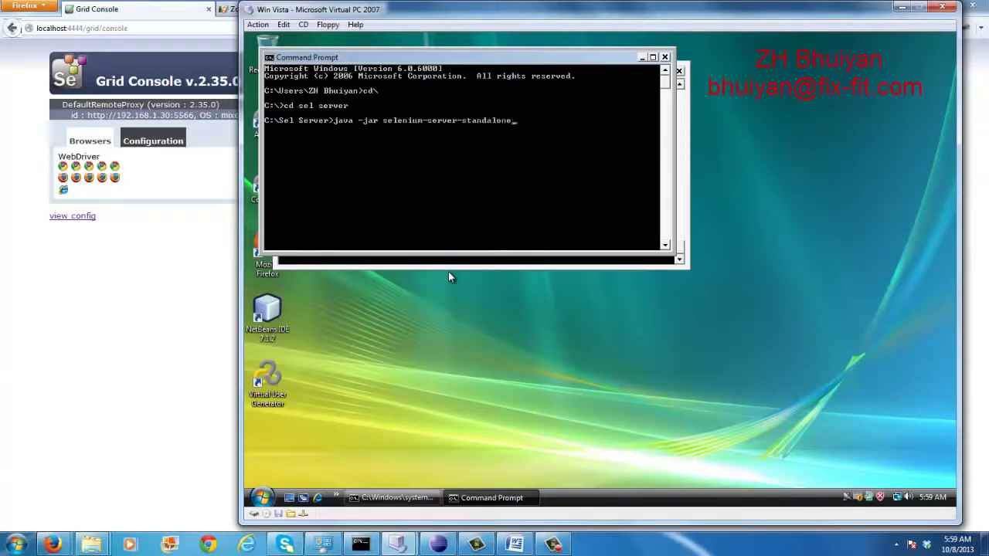
type("-2.35.0.jar -")
type("role webdriver")
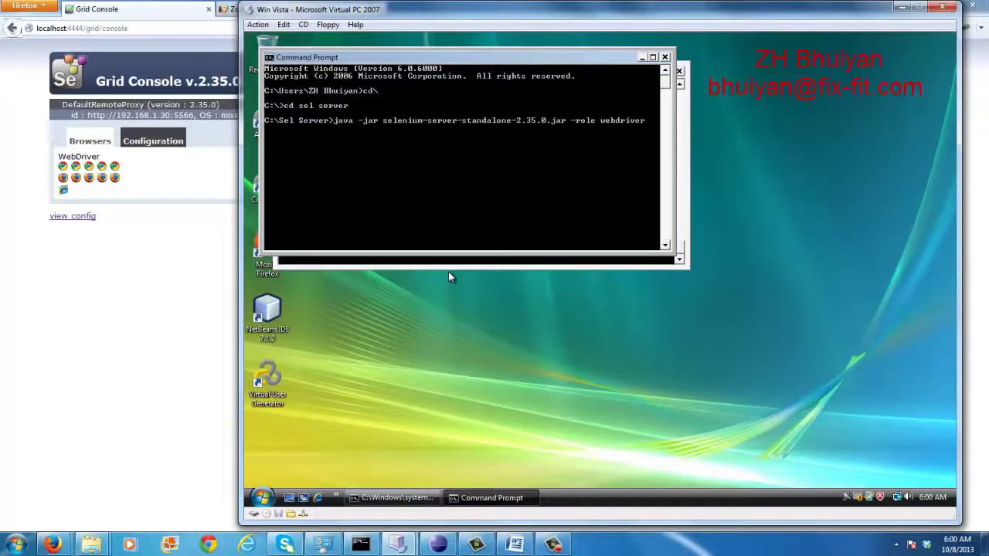
type(" -hub")
left_click(897, 544)
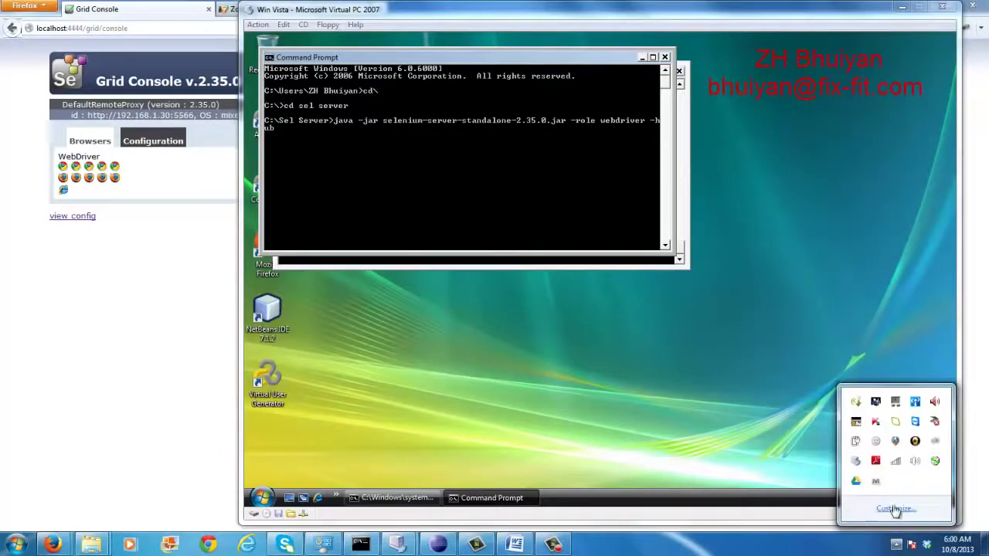
right_click(896, 462)
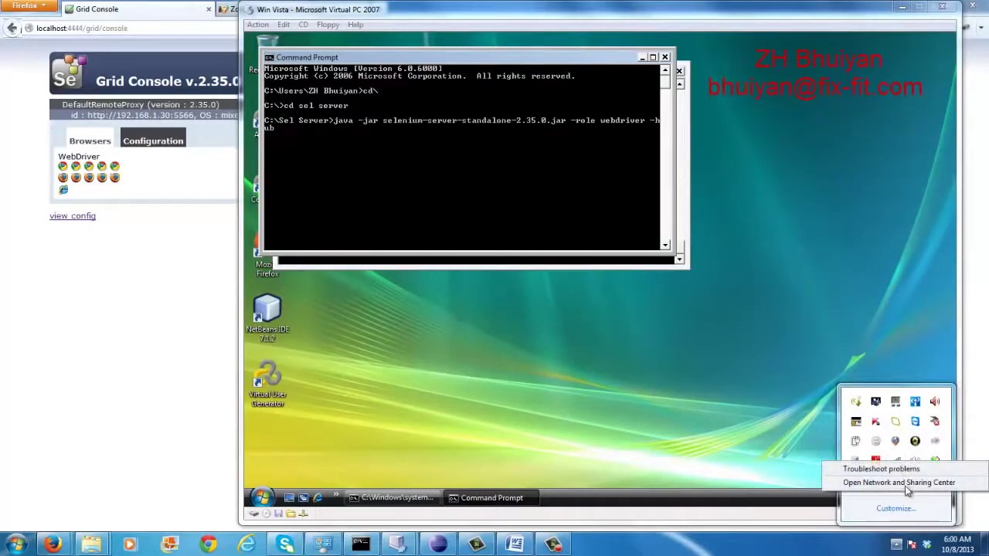
left_click(904, 483)
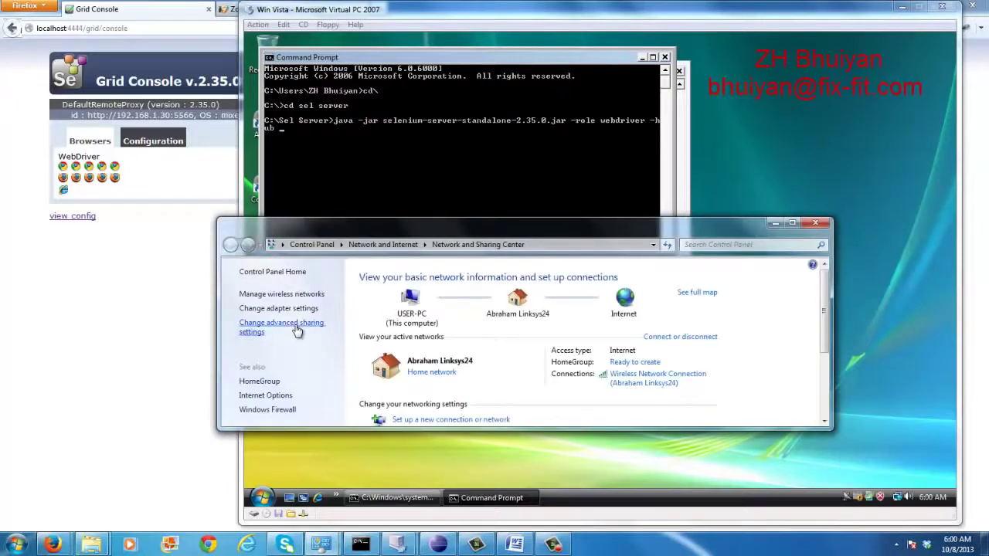
left_click(297, 329)
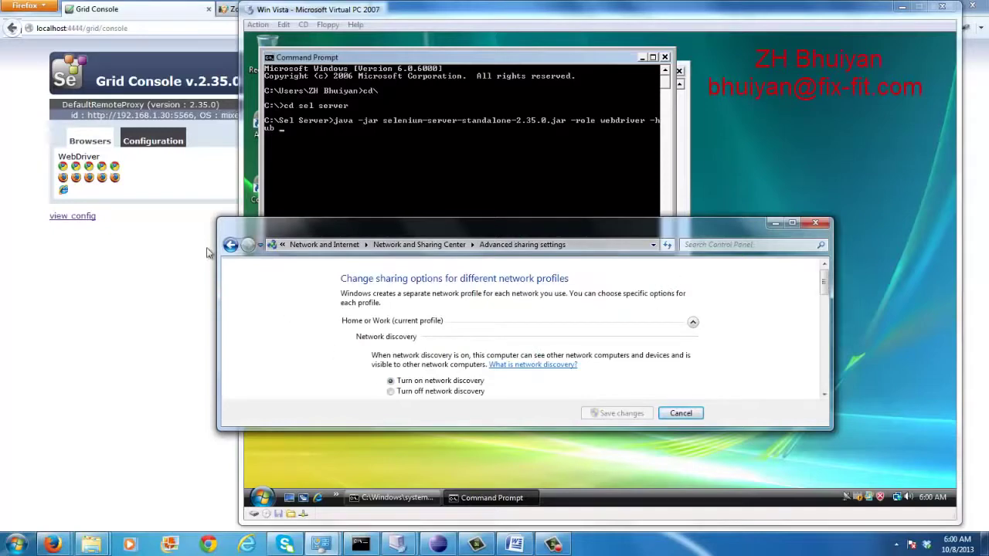
left_click(230, 244)
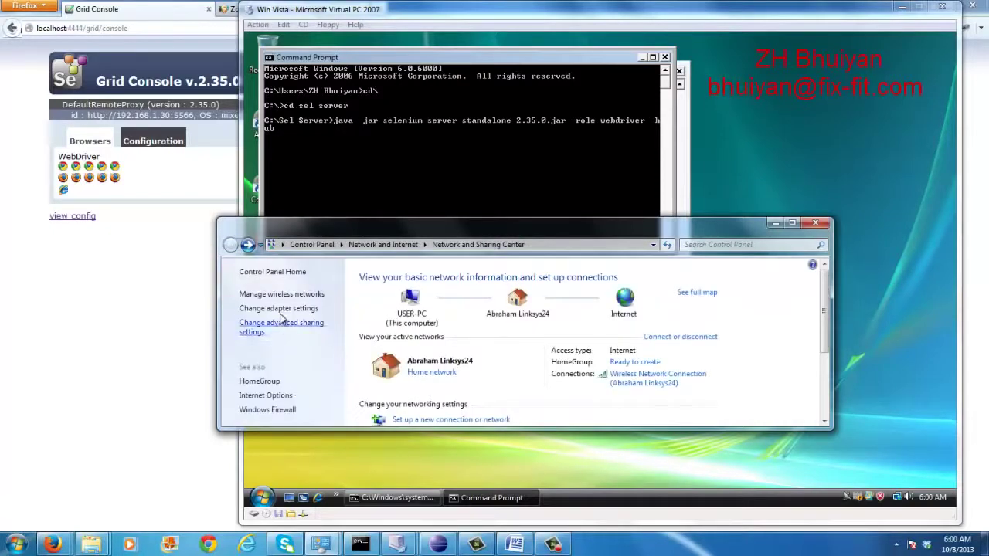
left_click(284, 309)
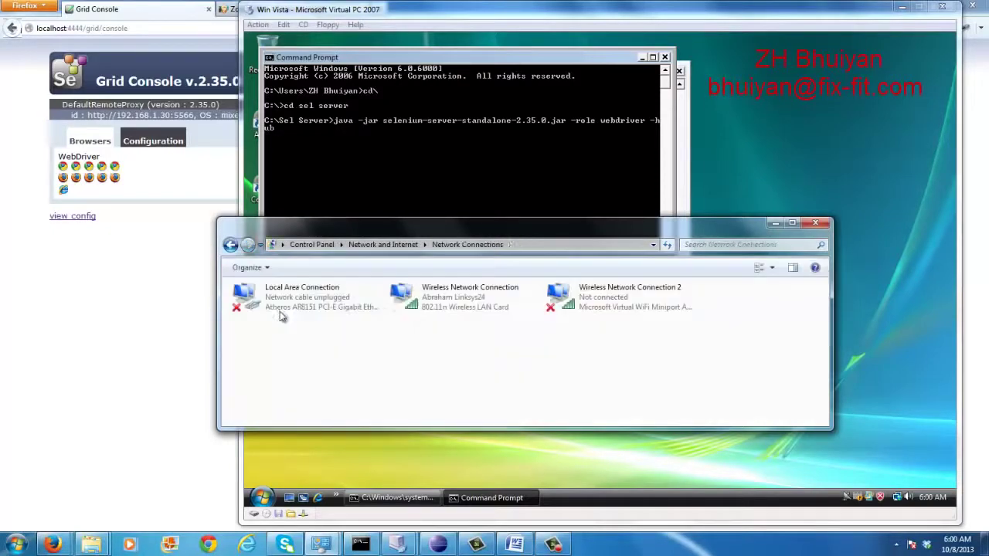
right_click(441, 307)
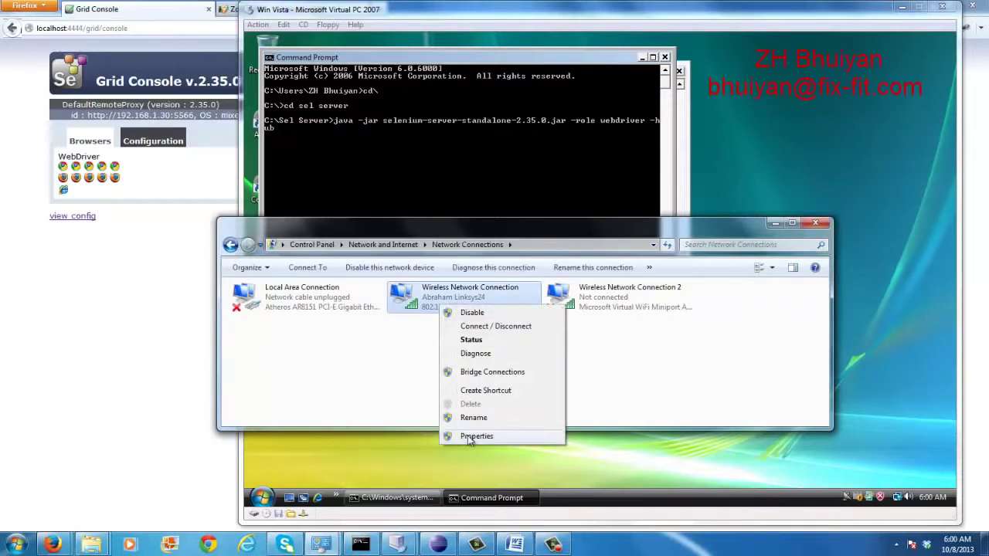
left_click(473, 436)
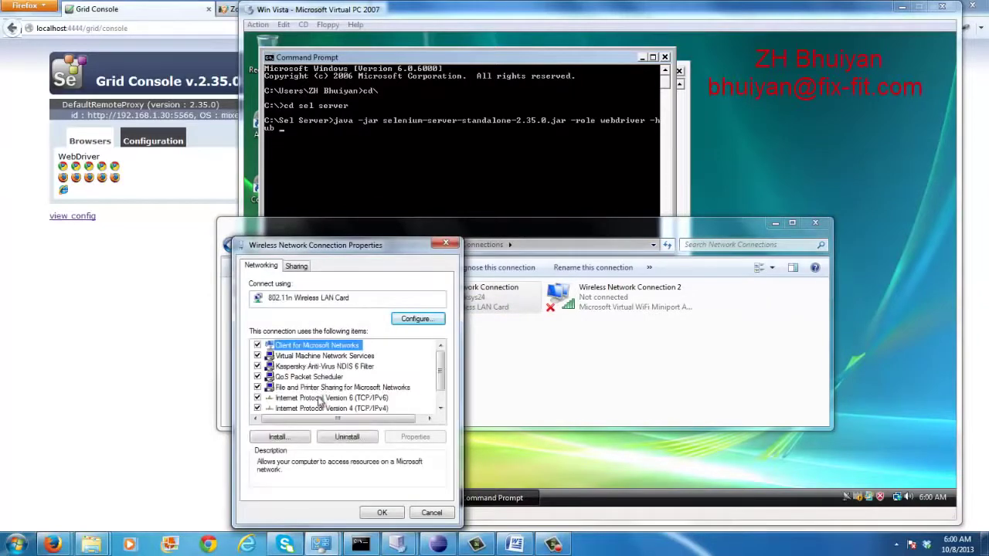
double_click(372, 410)
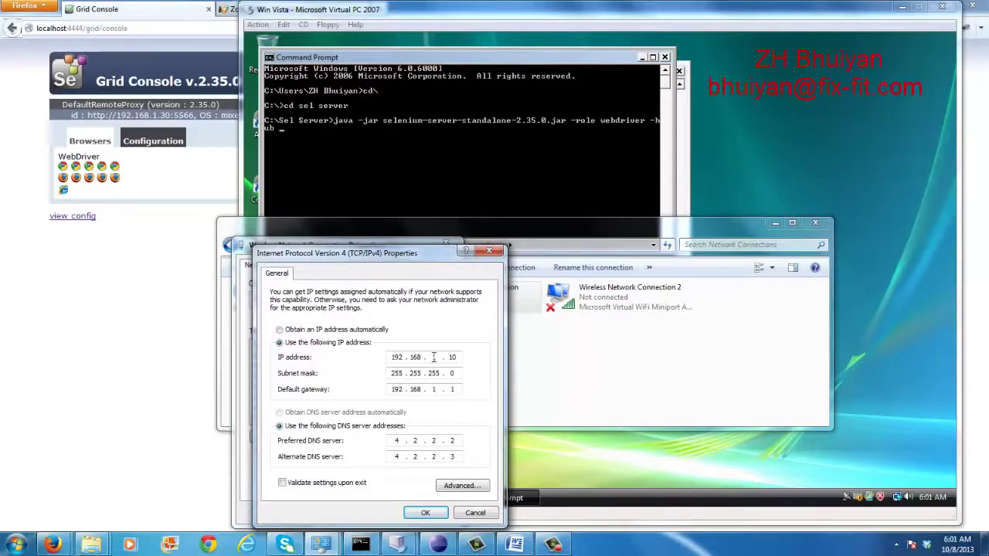
type("1")
key("Home")
left_click(460, 357)
left_click(474, 513)
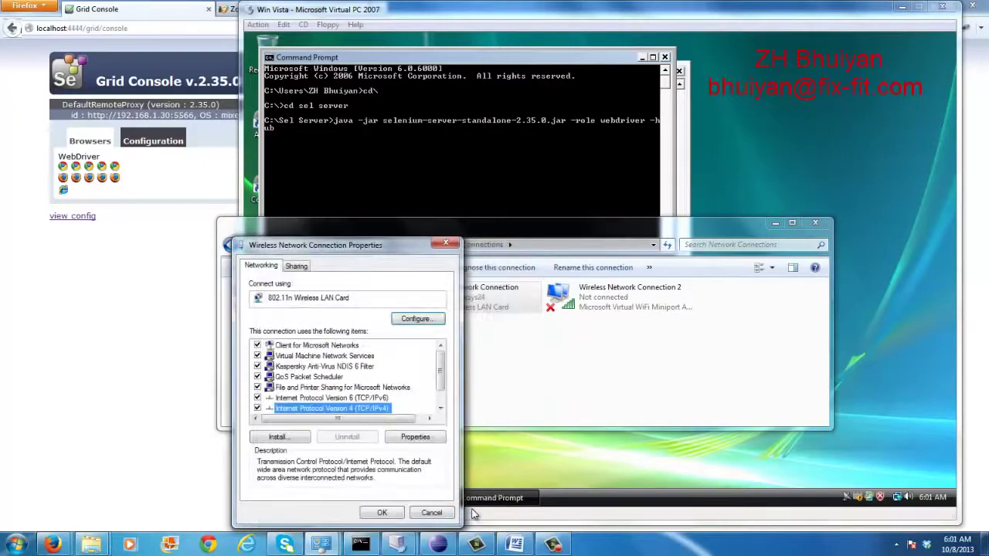
left_click(437, 515)
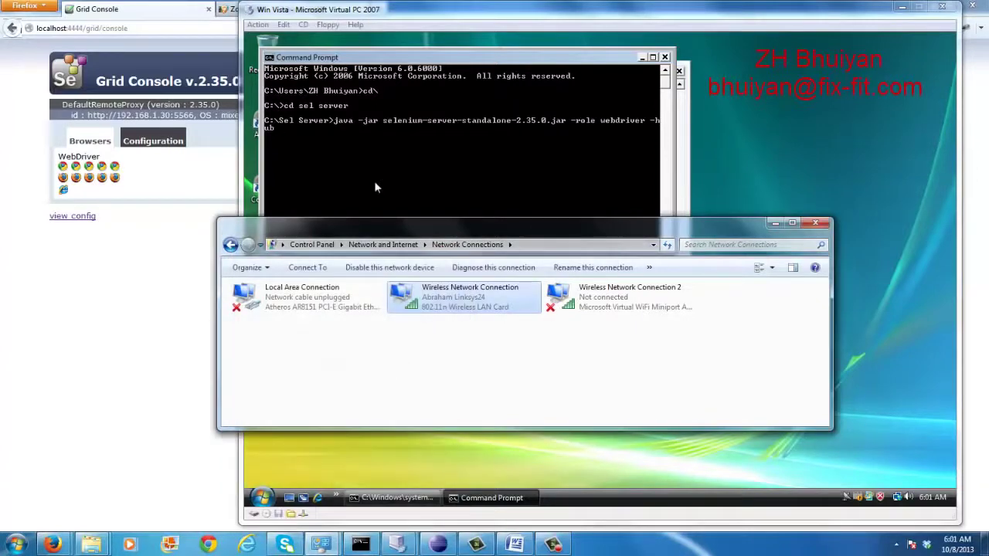
left_click(817, 224)
type("h")
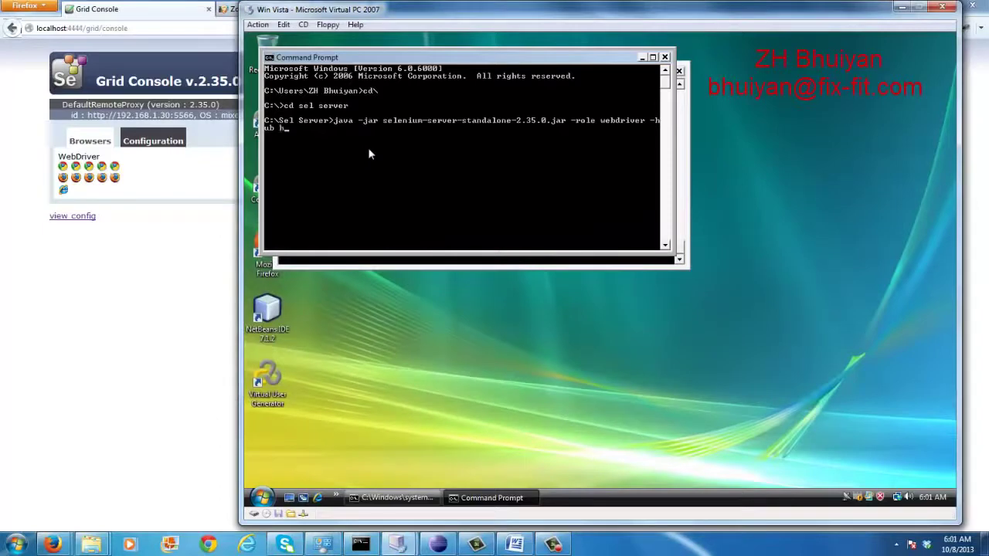
type("ttp://192.168.1.10:4")
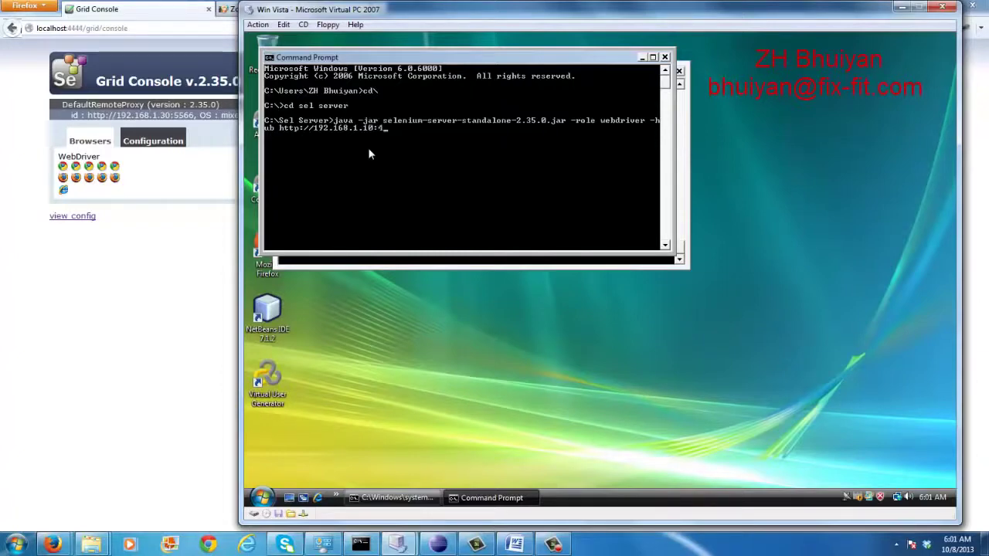
type("444")
type("/grid/registe")
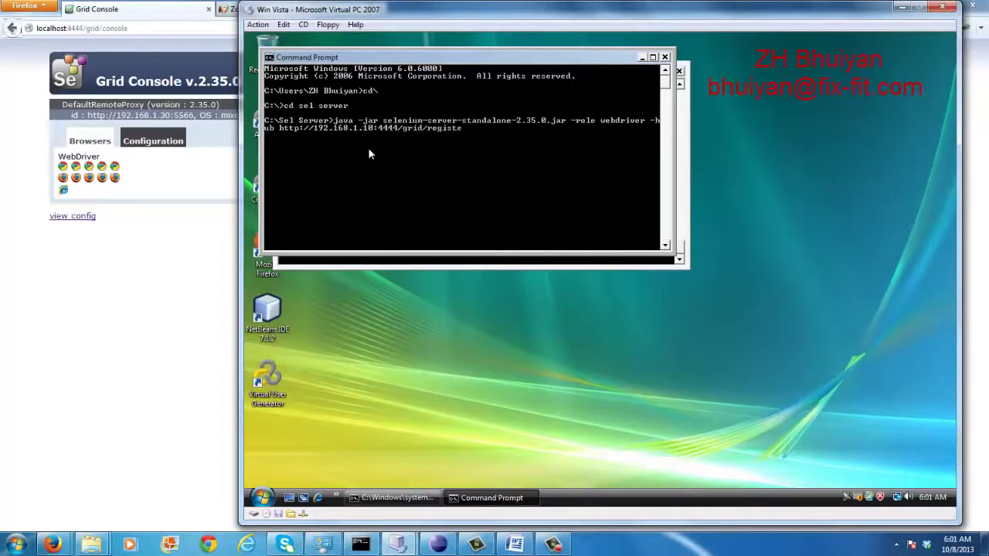
type("r")
type("port 5566")
Close the unfinished node command window, minimize the running node log, and bring Grid Console forward
left_click(665, 57)
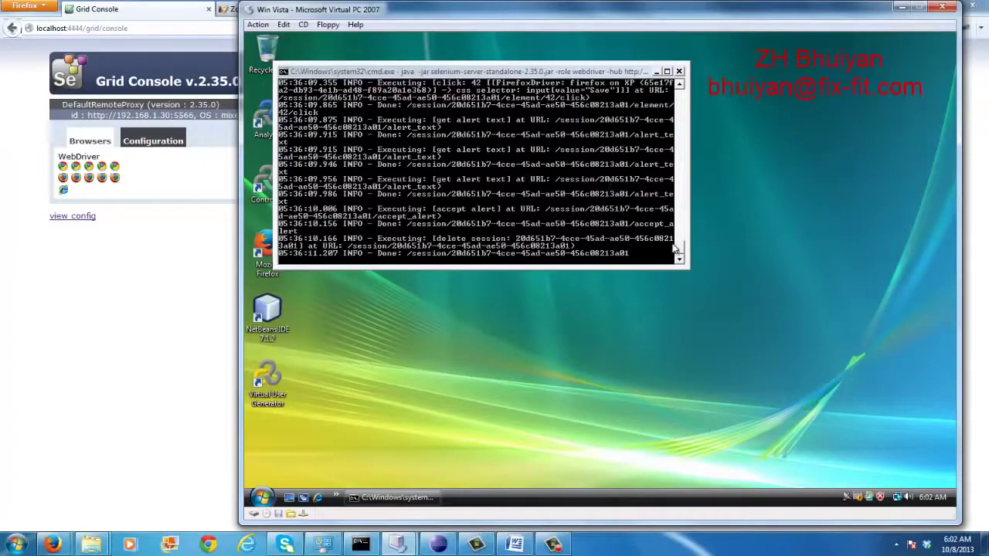
left_click_drag(678, 251, 680, 96)
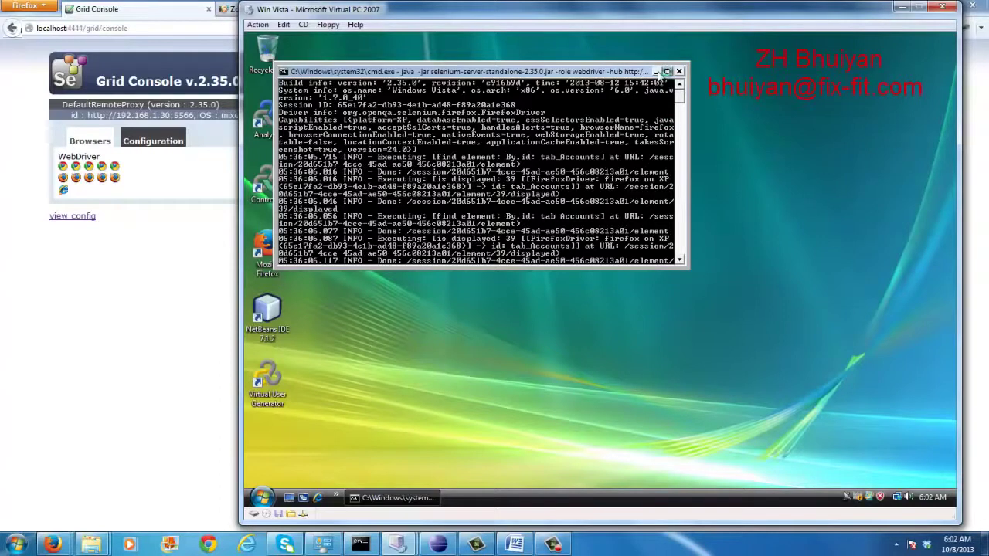
left_click(656, 72)
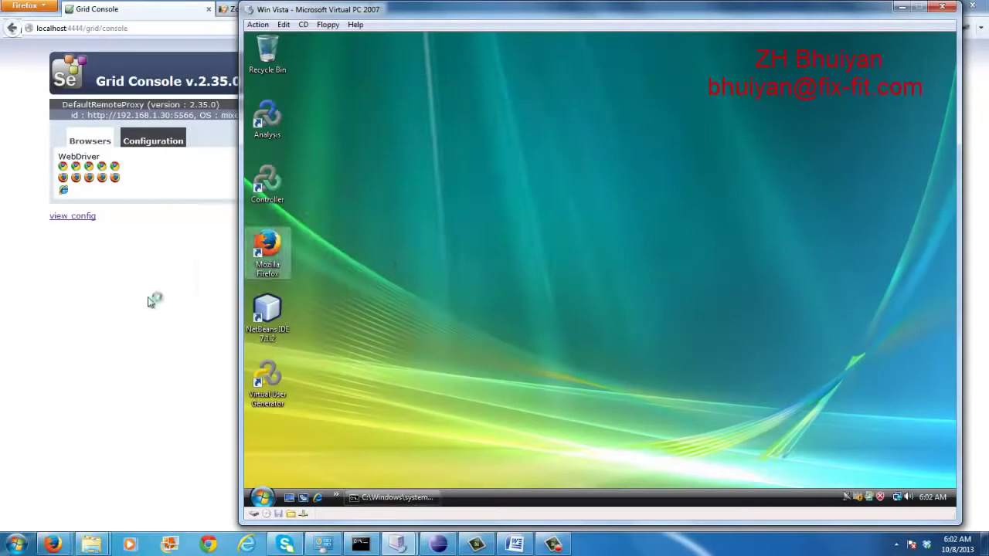
left_click(151, 302)
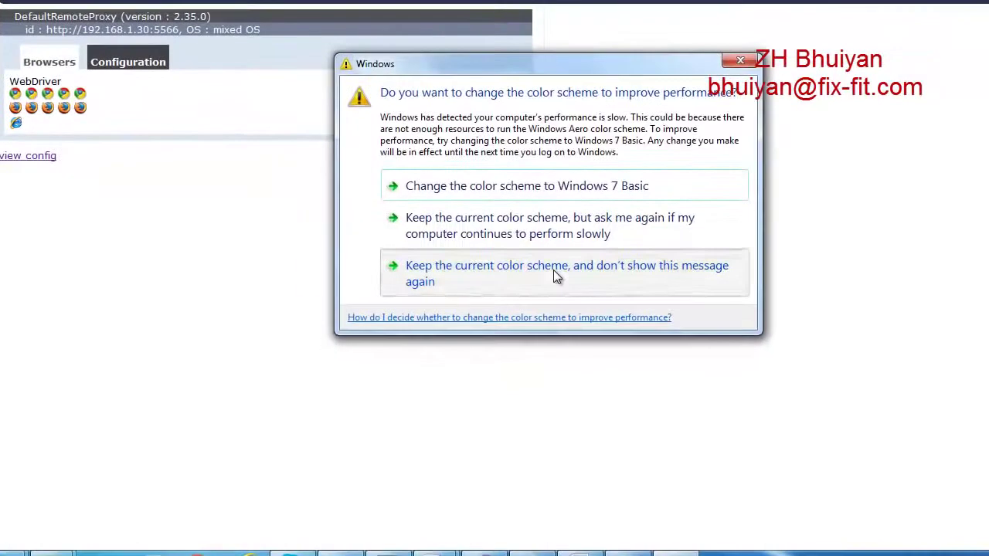
Dismiss the colour-scheme prompt and view the hub's full config, e.g. port 4444 and role hub
left_click(494, 312)
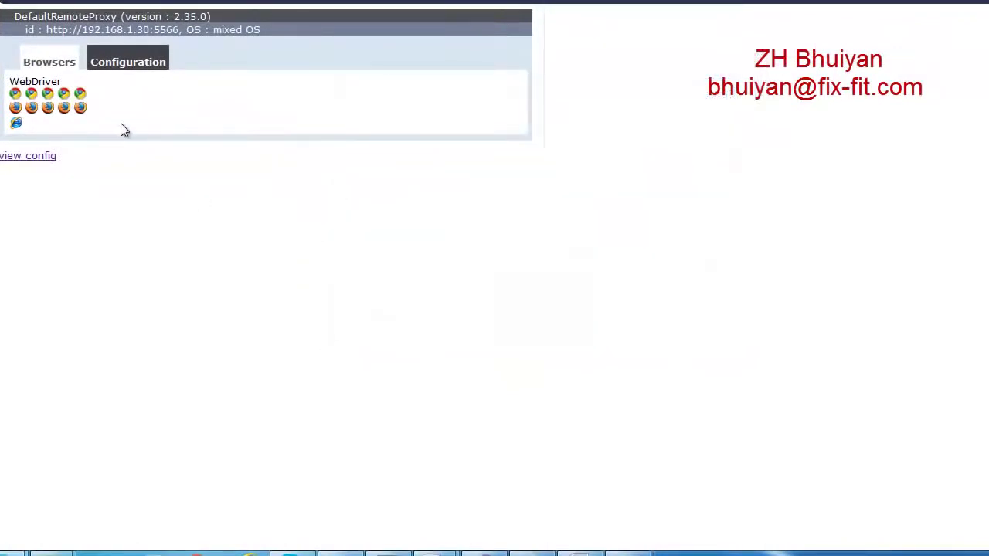
mouse_move(82, 110)
left_click(133, 70)
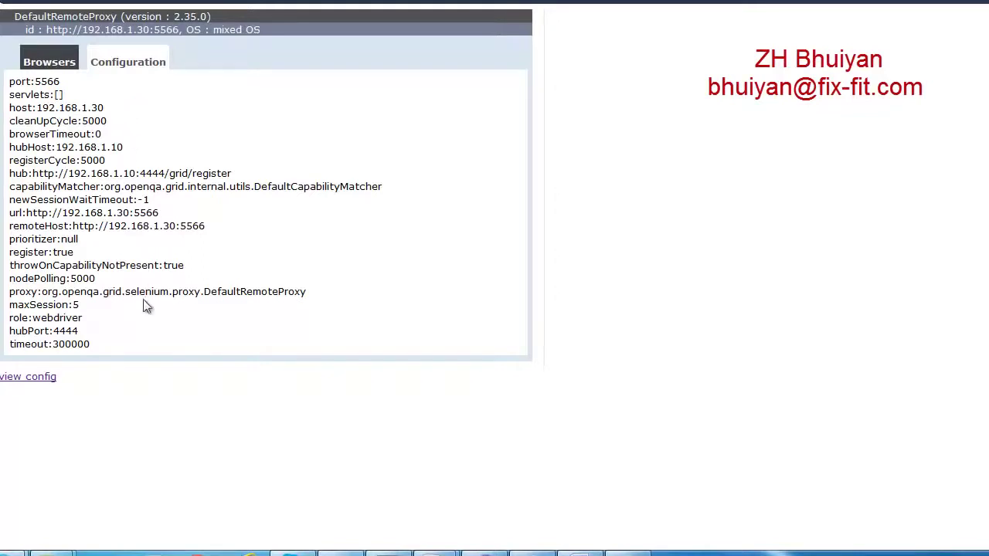
left_click(51, 384)
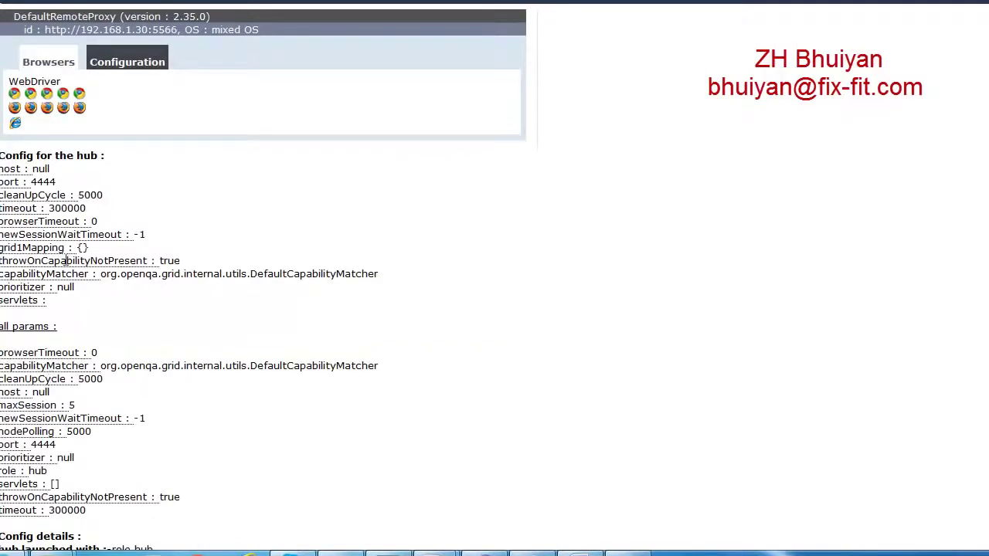
mouse_move(63, 190)
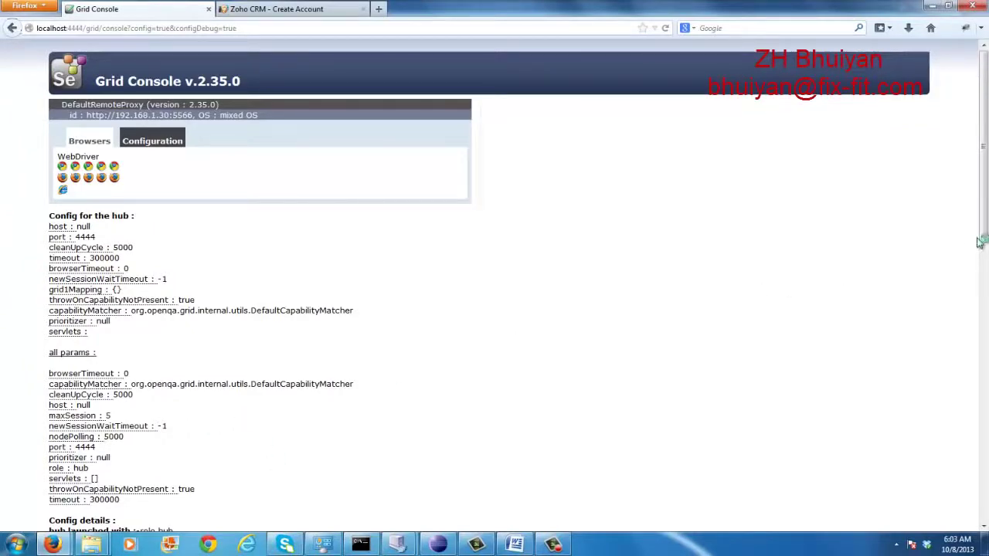
left_click_drag(985, 236, 919, 210)
left_click(60, 80)
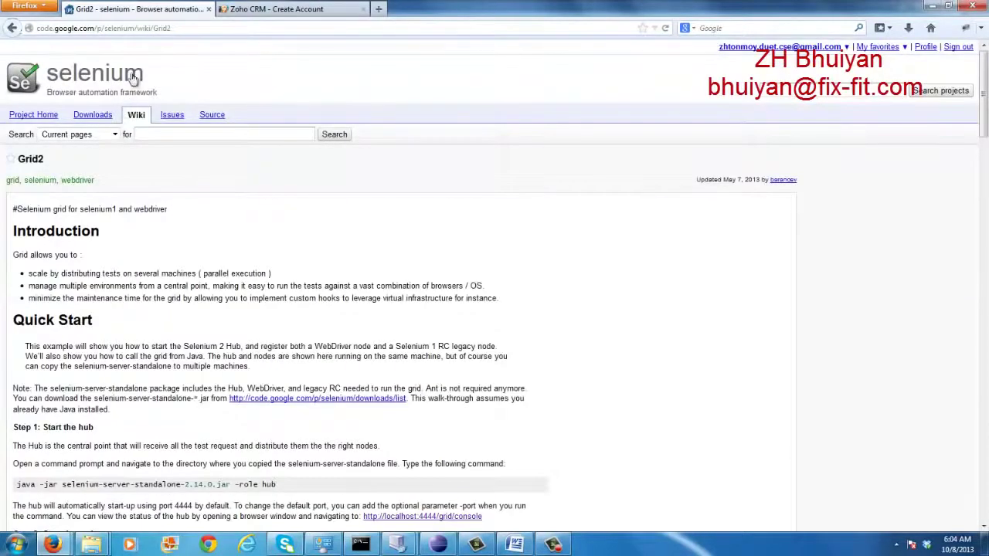
left_click(12, 29)
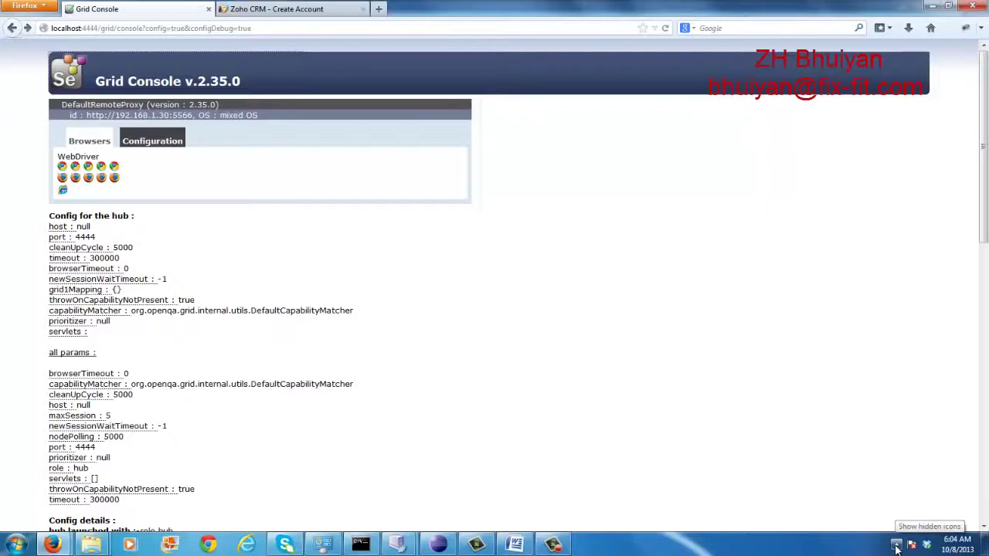
left_click(896, 545)
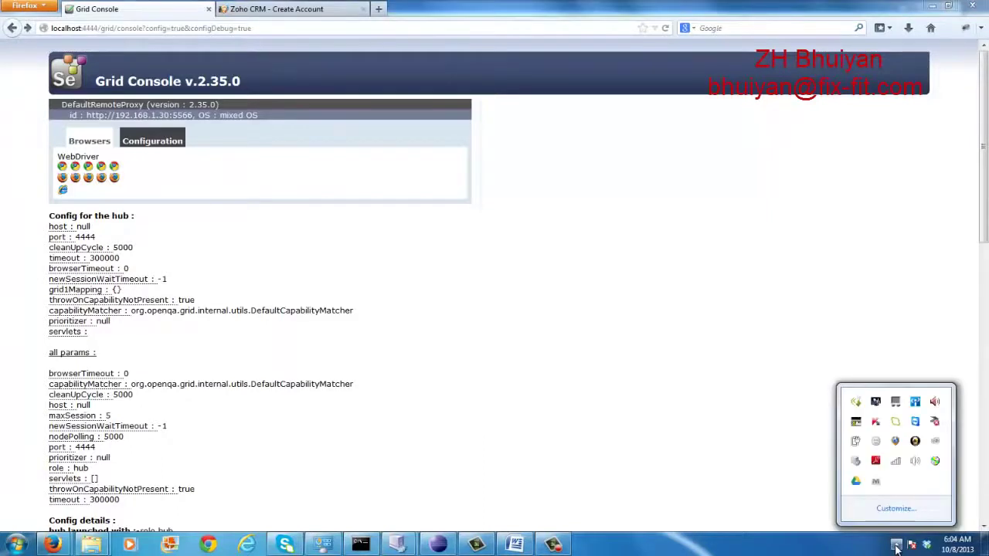
left_click(896, 462)
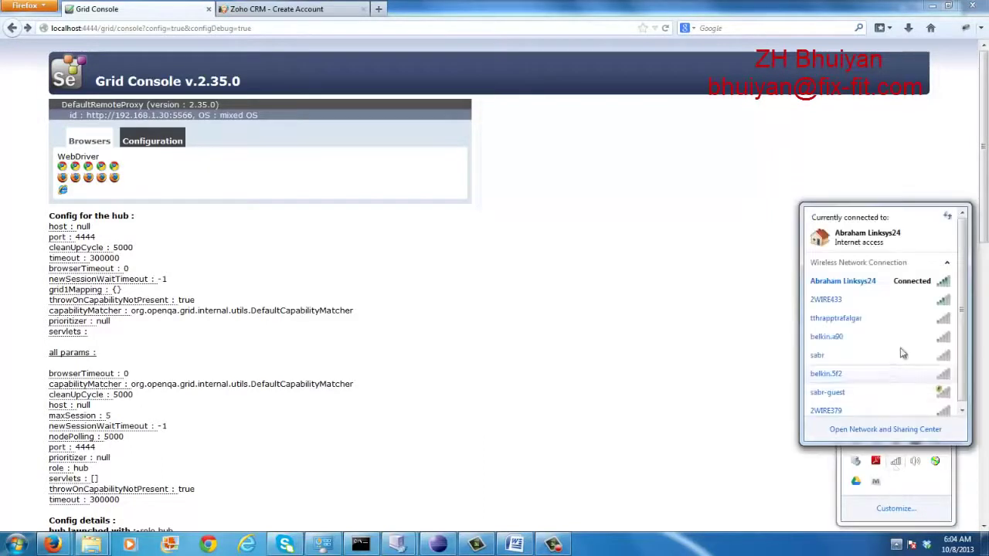
right_click(847, 286)
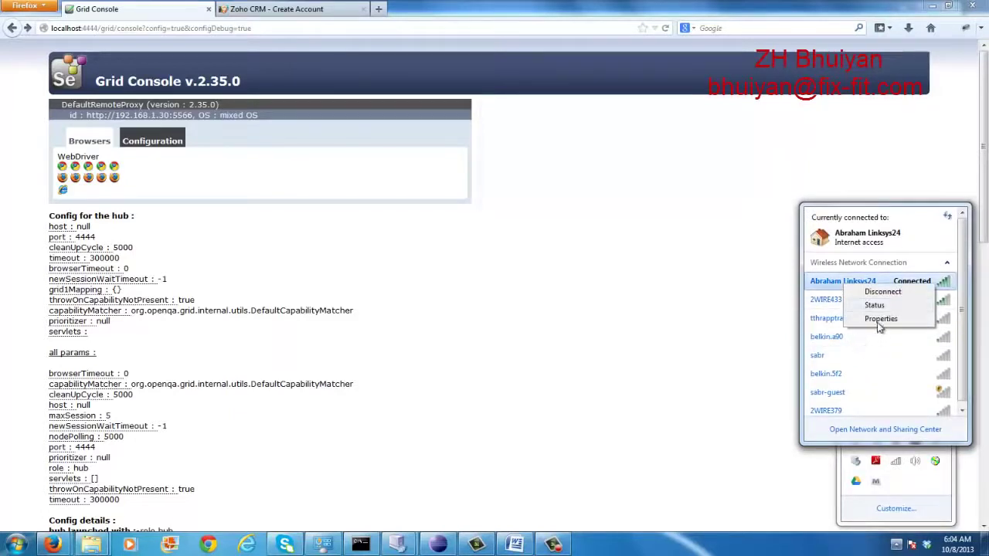
left_click(878, 323)
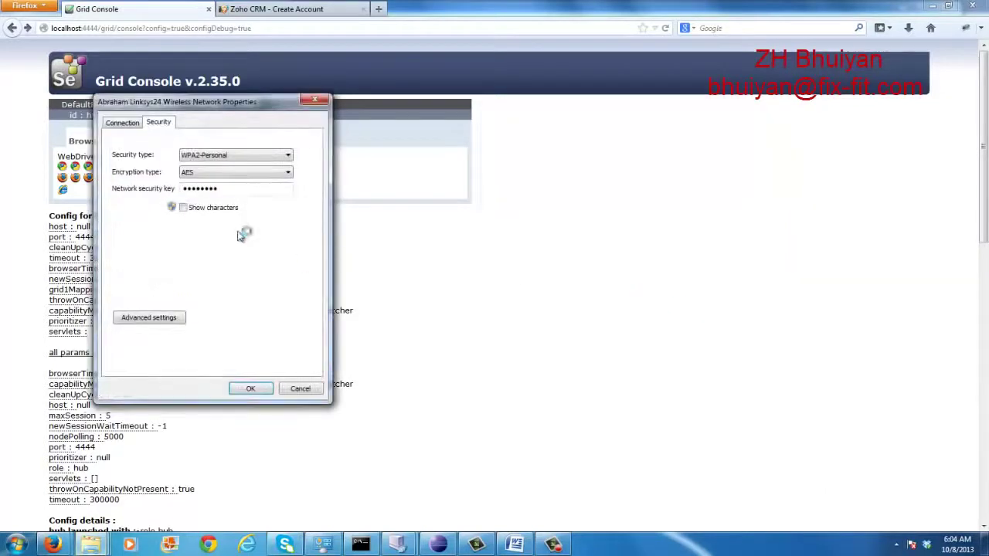
left_click(155, 318)
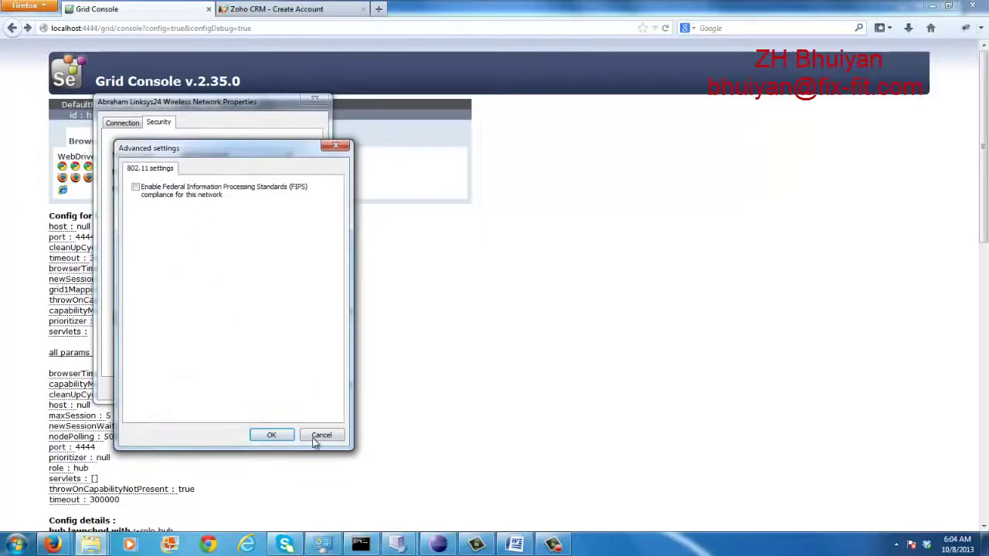
left_click(320, 436)
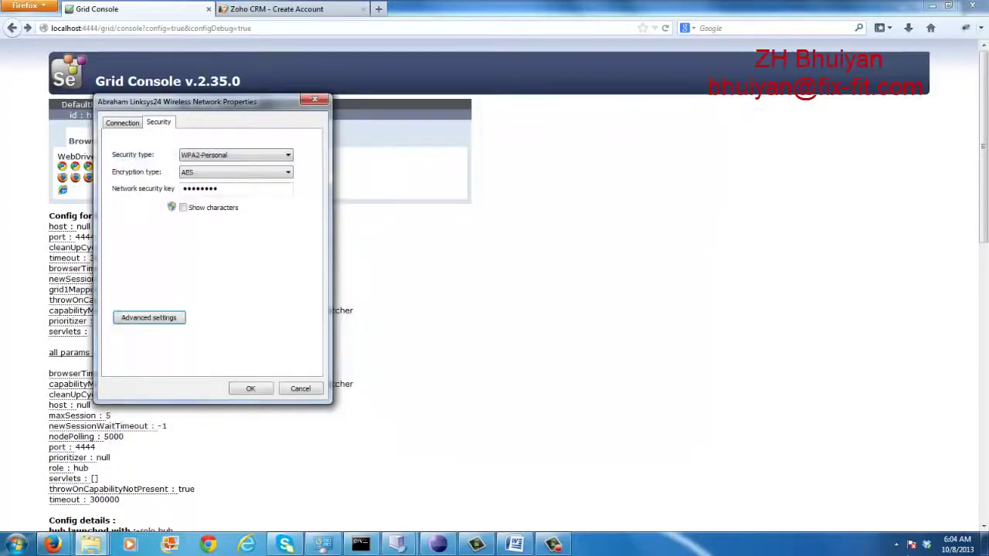
left_click(897, 545)
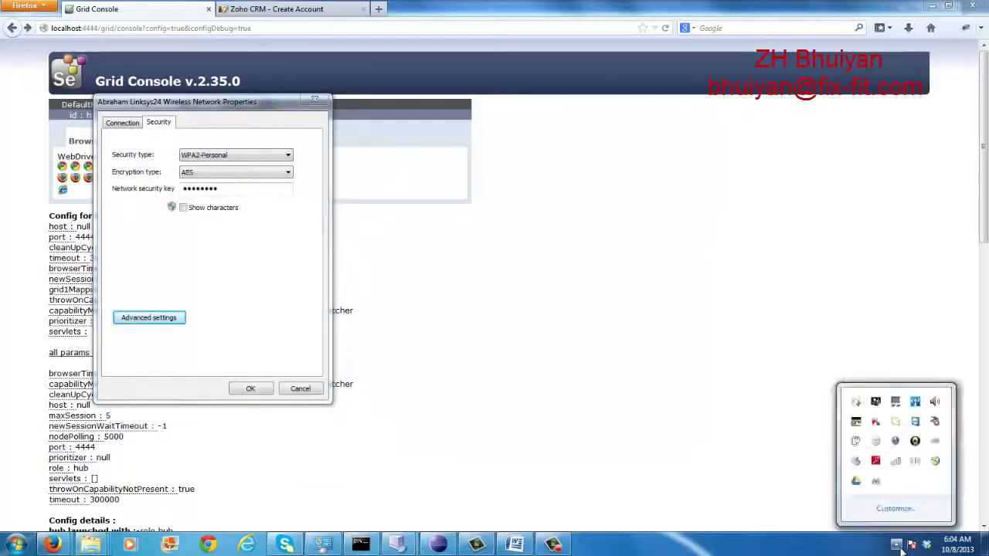
right_click(896, 461)
left_click(889, 487)
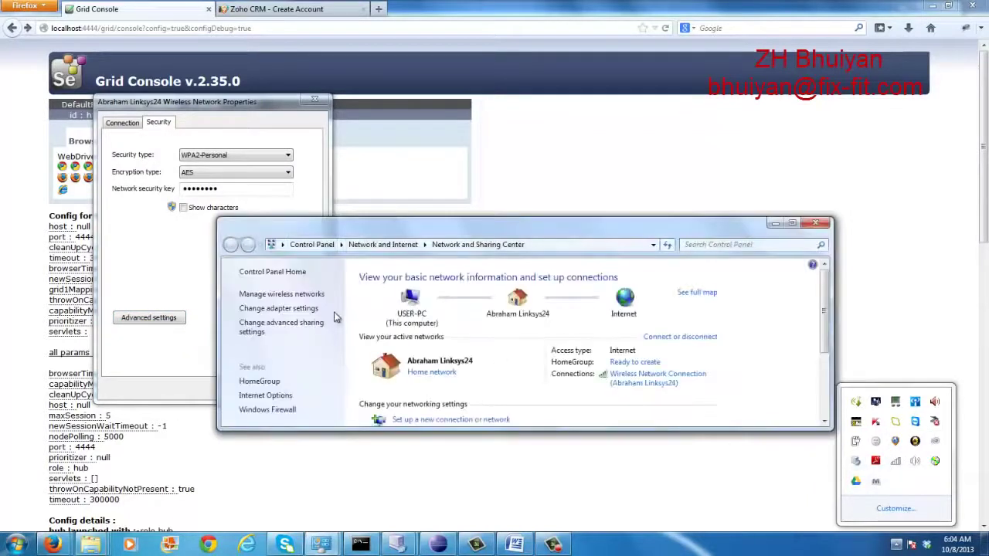
left_click(308, 309)
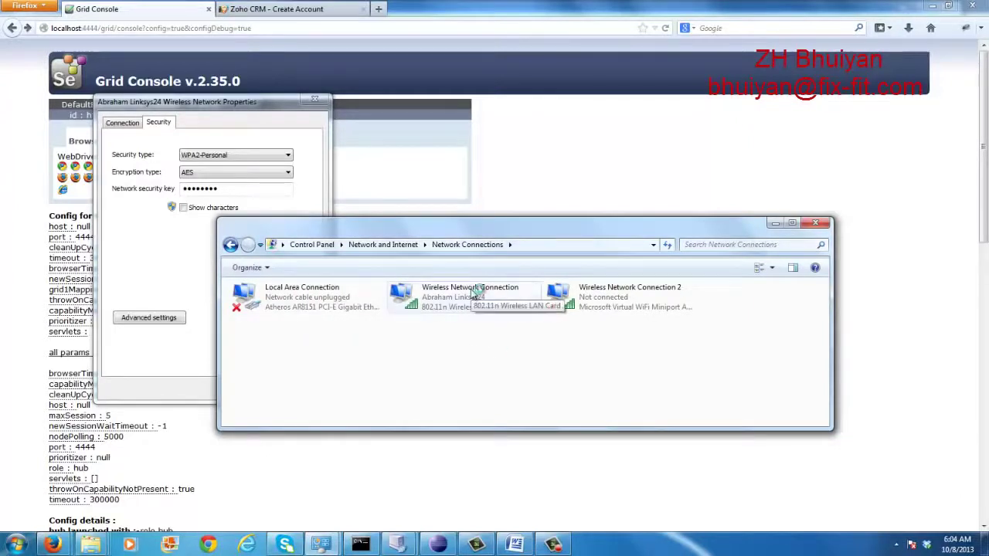
double_click(474, 294)
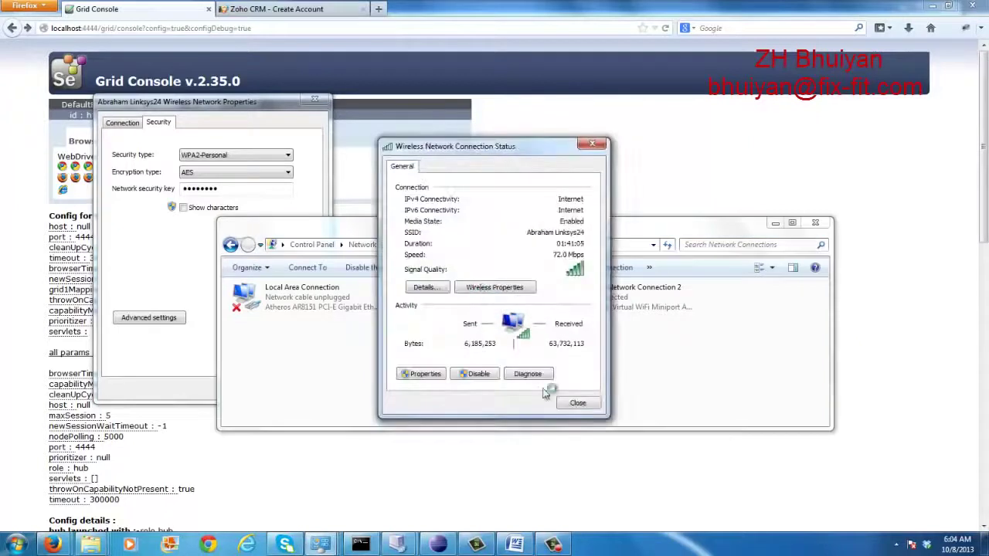
left_click(495, 288)
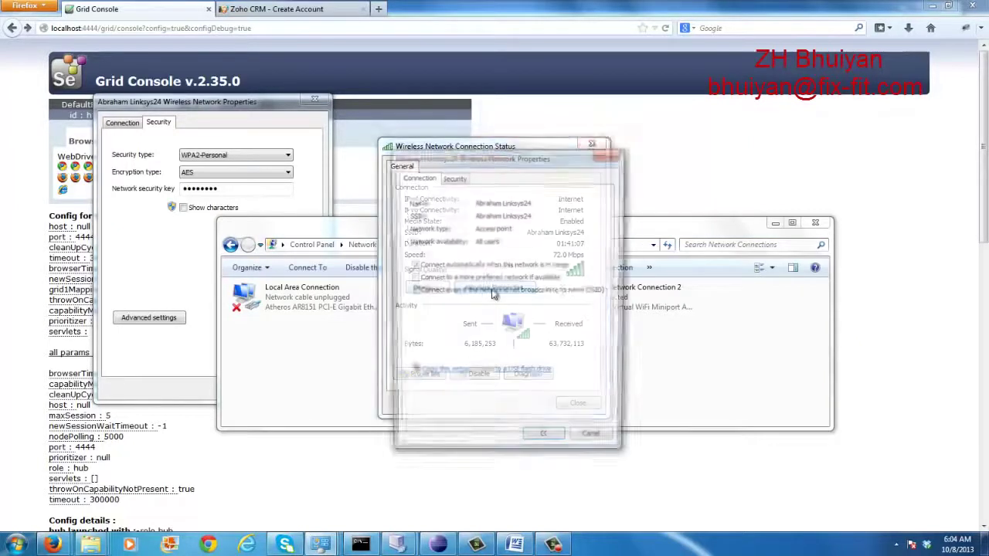
left_click(610, 154)
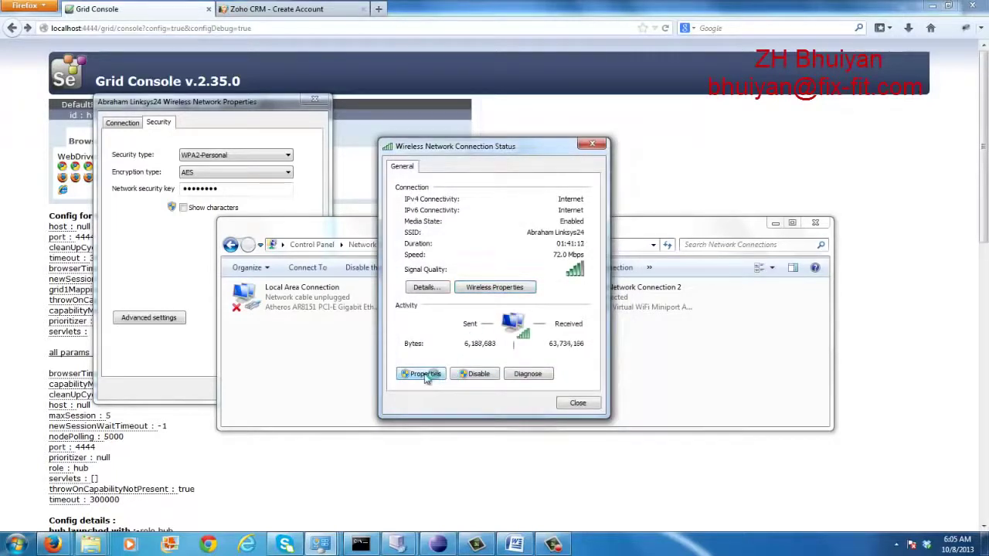
left_click(424, 375)
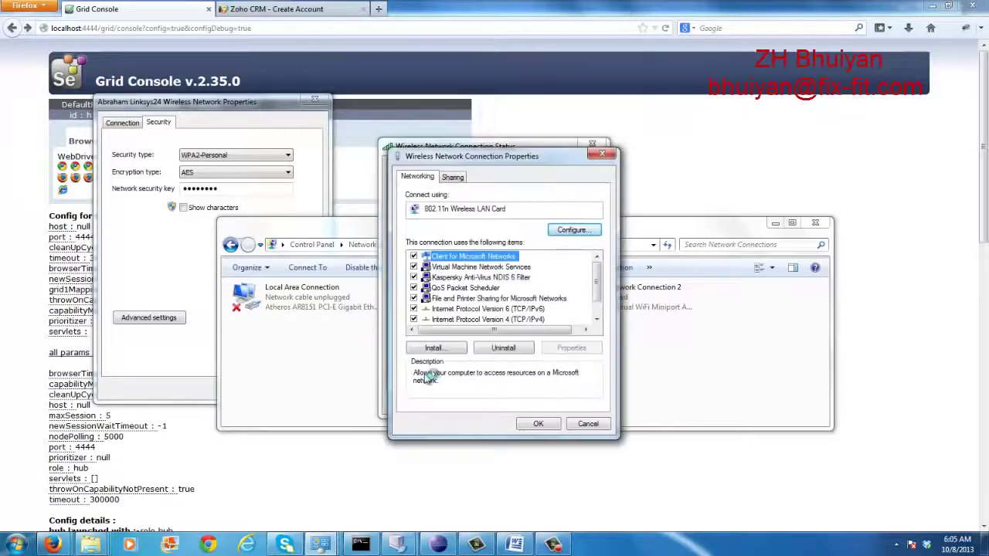
double_click(506, 319)
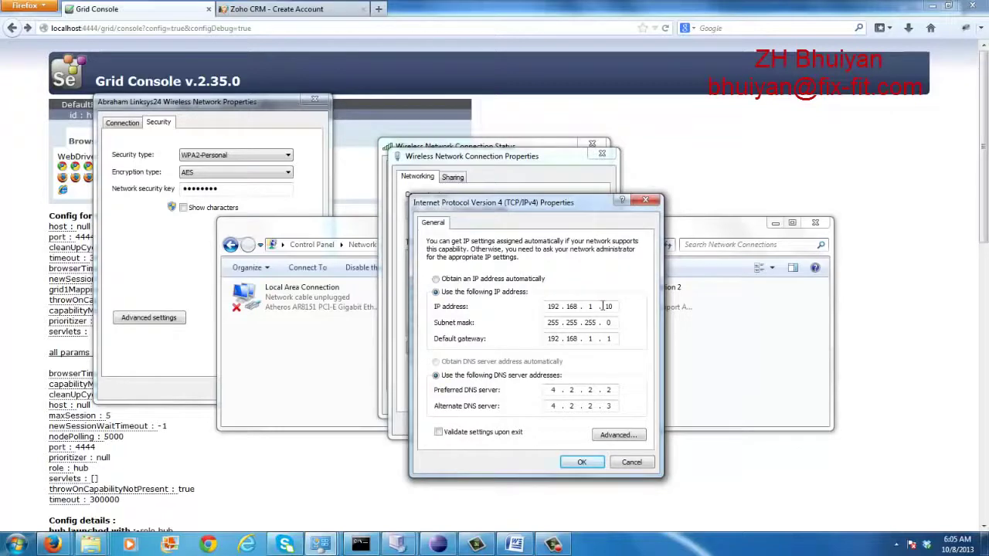
left_click(647, 203)
left_click(602, 153)
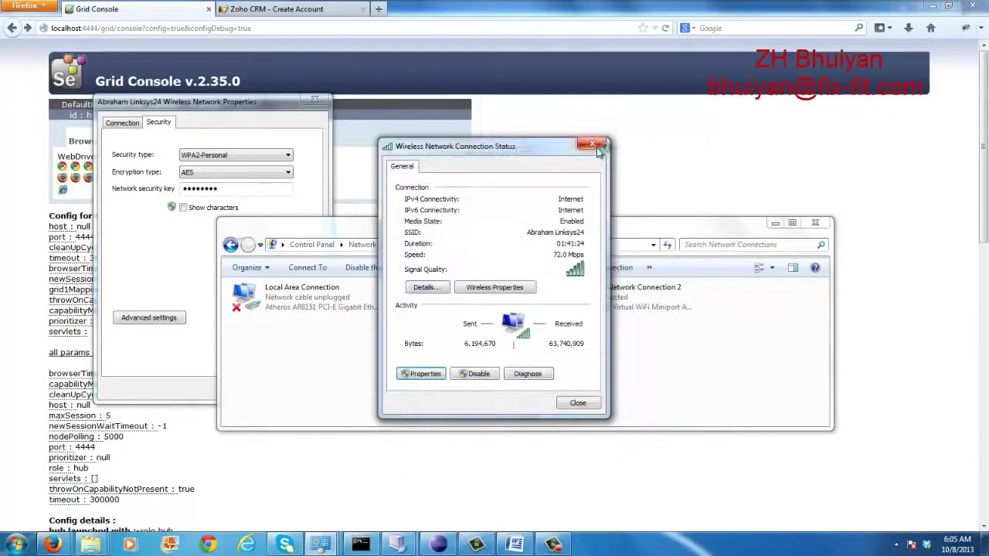
left_click(593, 145)
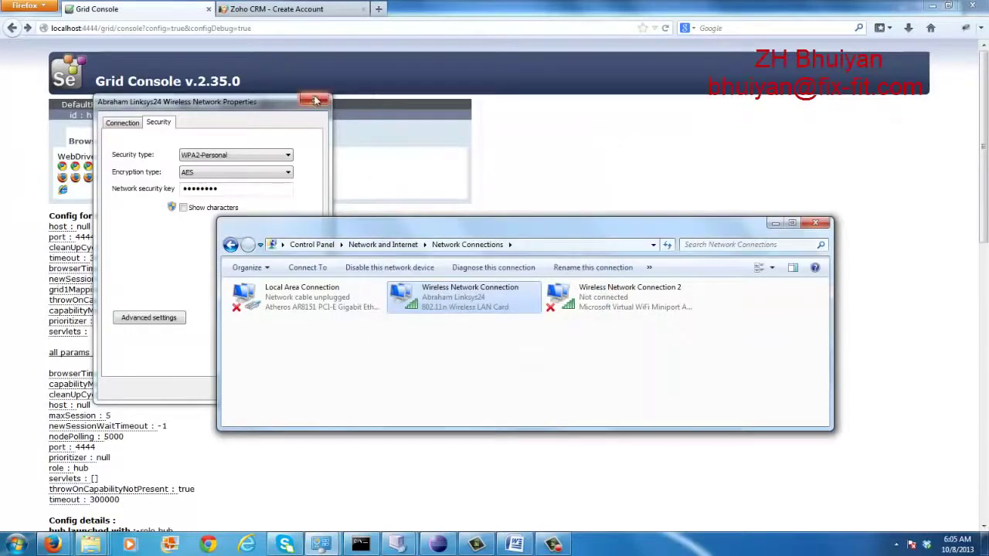
left_click(315, 101)
left_click(819, 223)
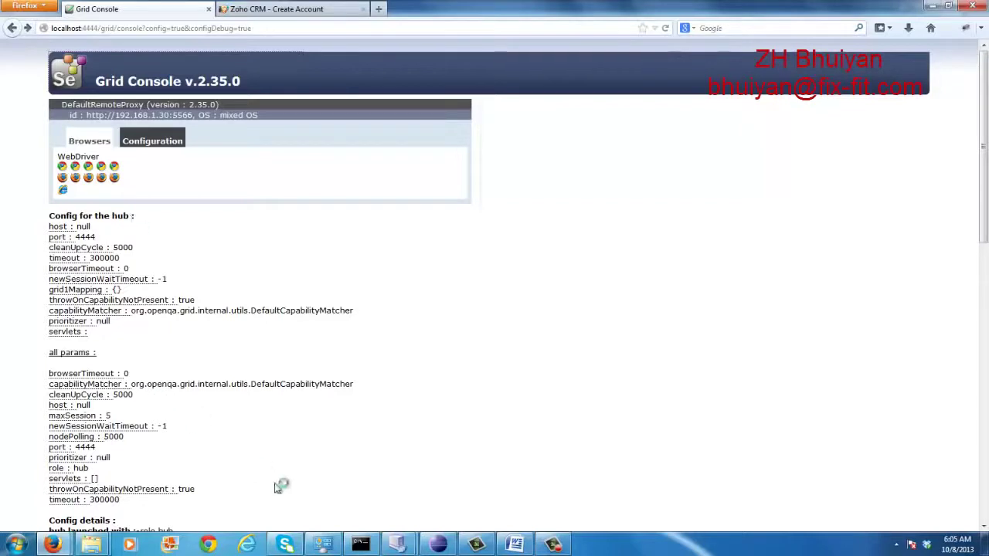
Return to Eclipse and scroll DriverInitialization.java back to the top
mouse_move(441, 547)
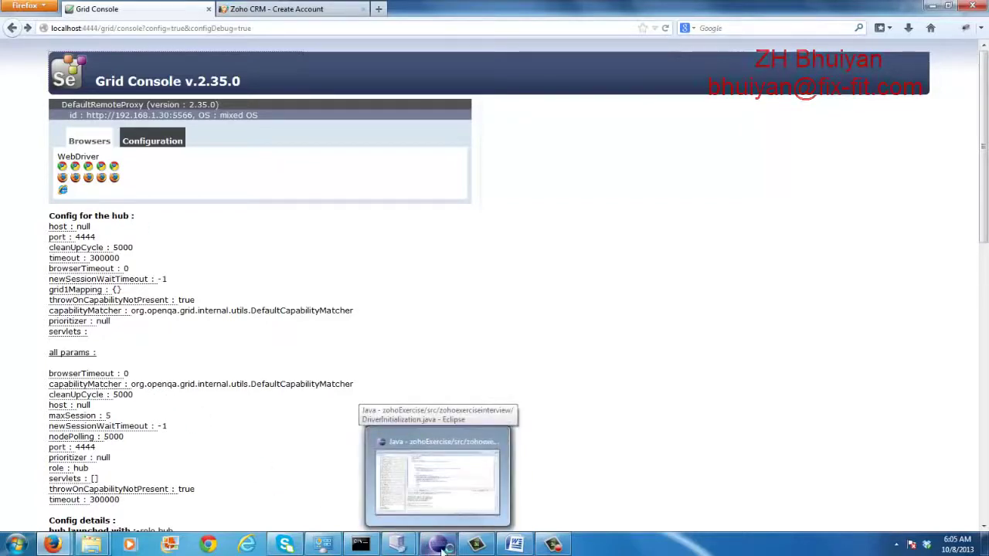
left_click(442, 547)
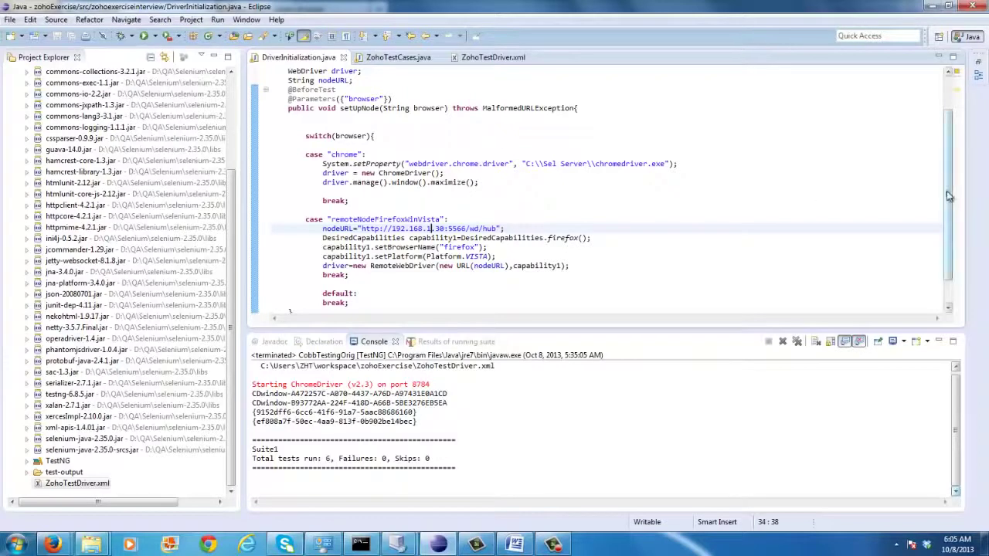
scroll(949, 193, "up", 2)
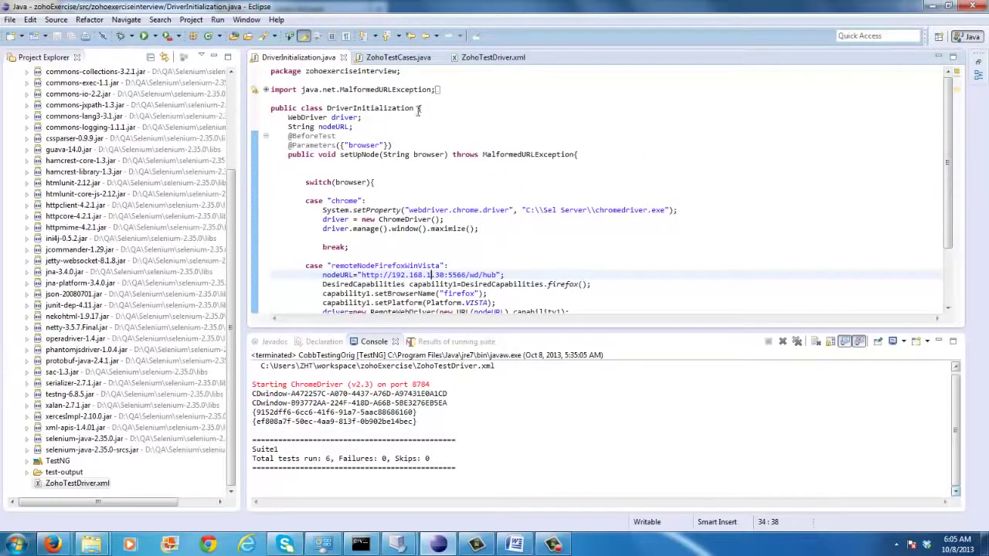
Point the CobbTestingOrig TestNG run configuration at ZohoTestDriver.xml and launch it
right_click(418, 110)
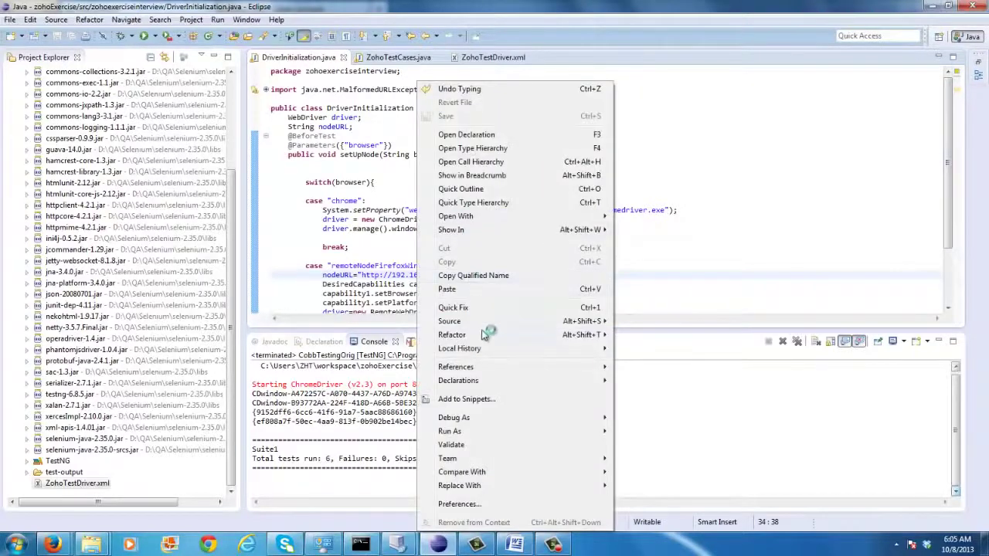
mouse_move(484, 432)
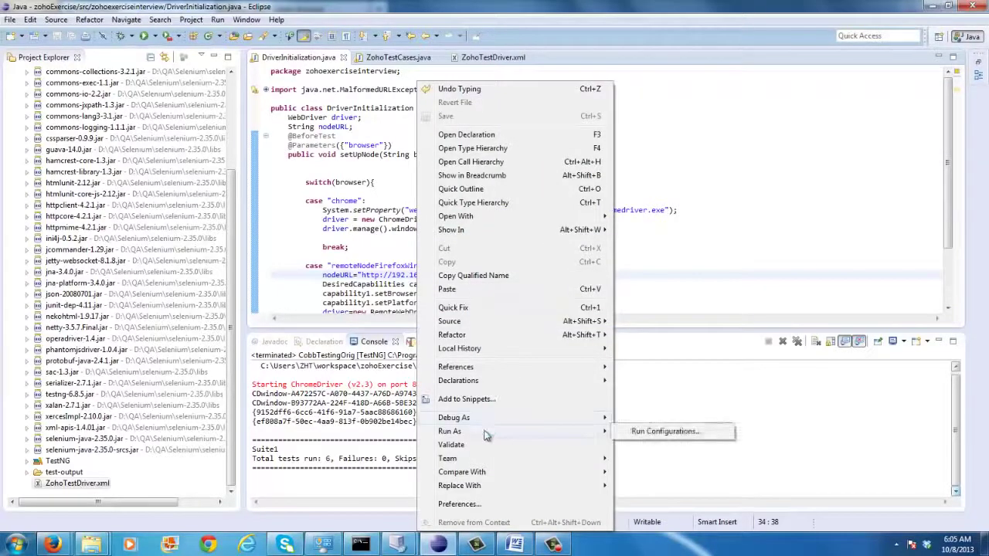
left_click(637, 433)
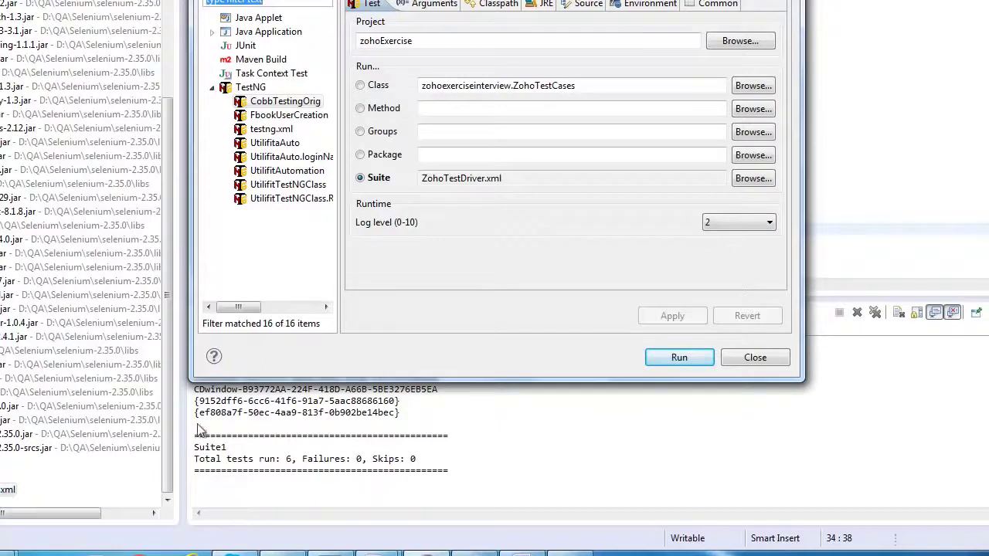
left_click(749, 181)
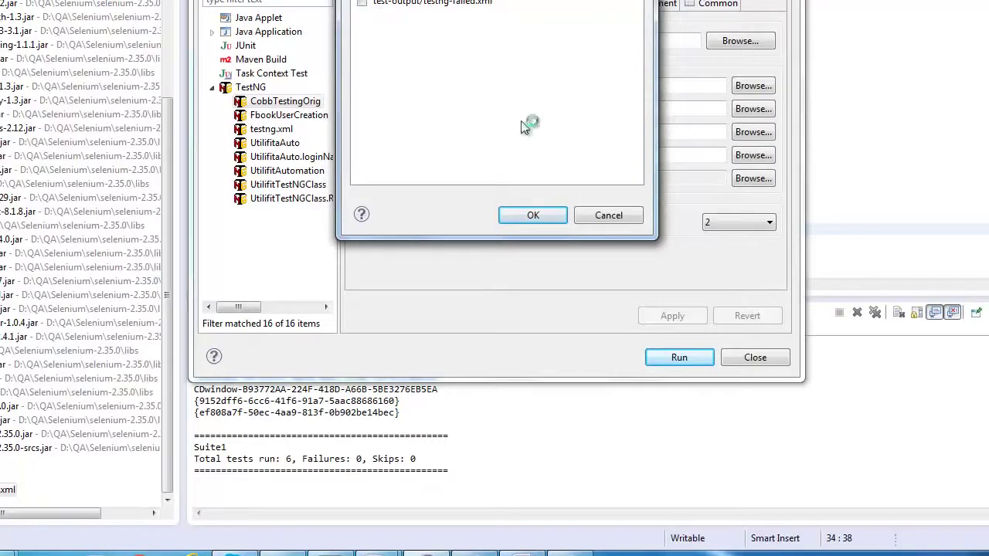
left_click(535, 215)
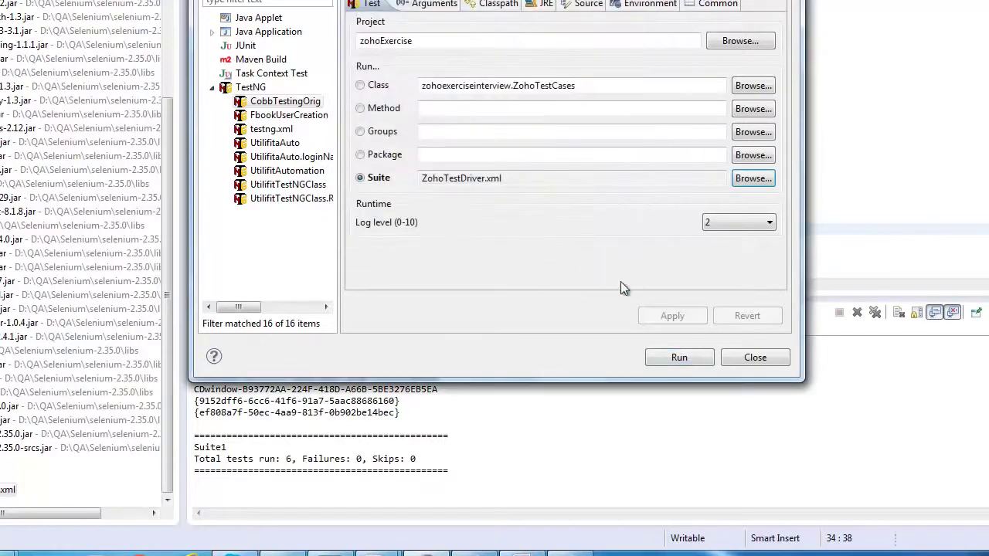
left_click(690, 365)
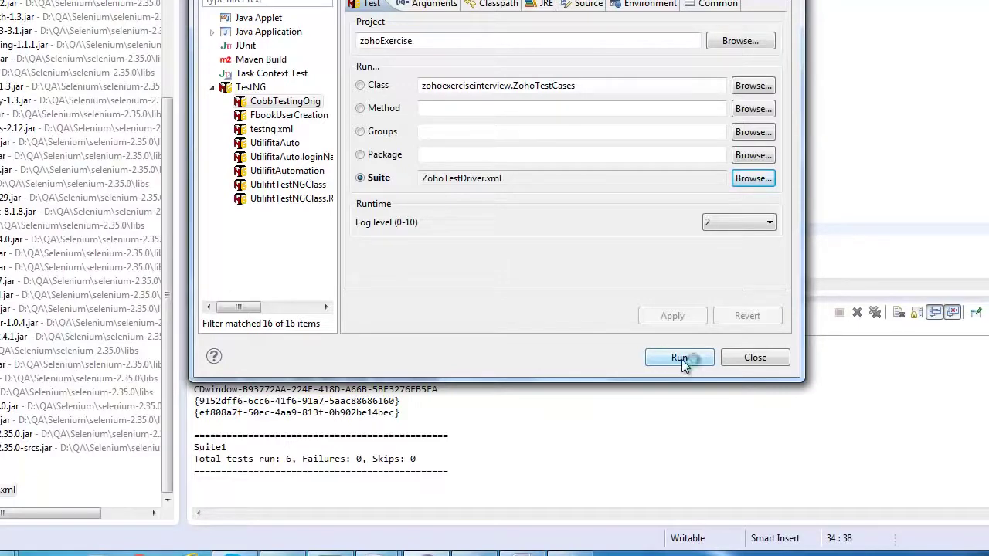
left_click(682, 358)
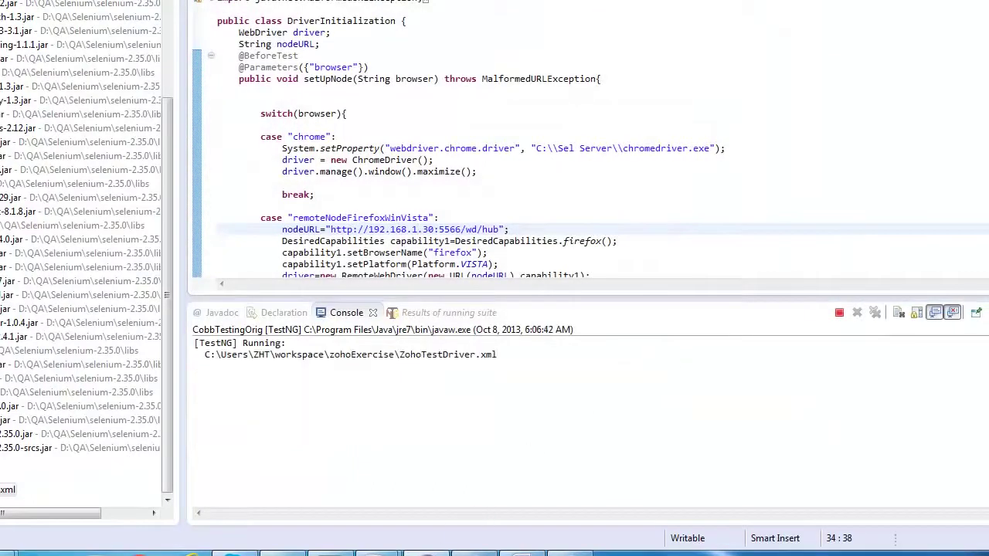
Bring up the Win Vista VM and sign in to Zoho CRM with the account e-mail and password
mouse_move(379, 550)
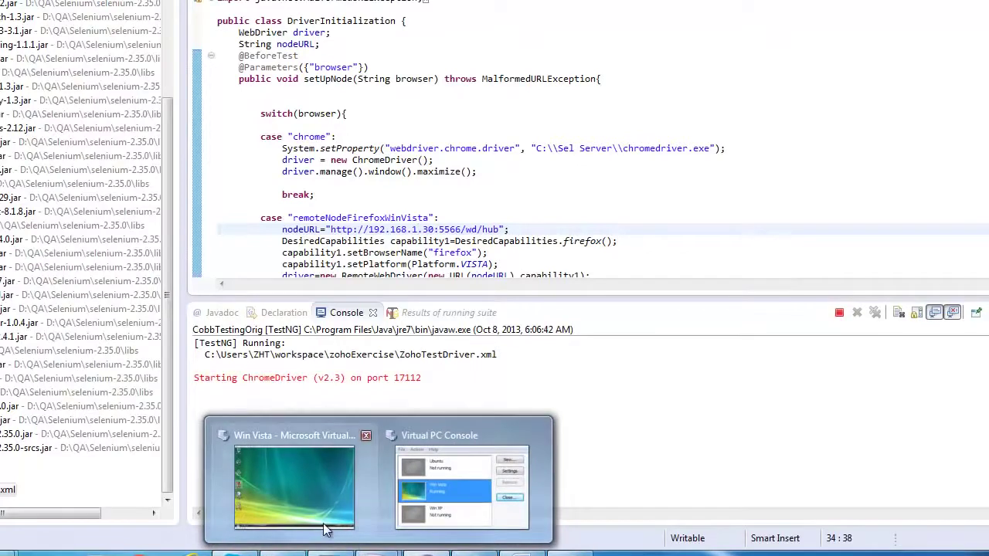
mouse_move(324, 529)
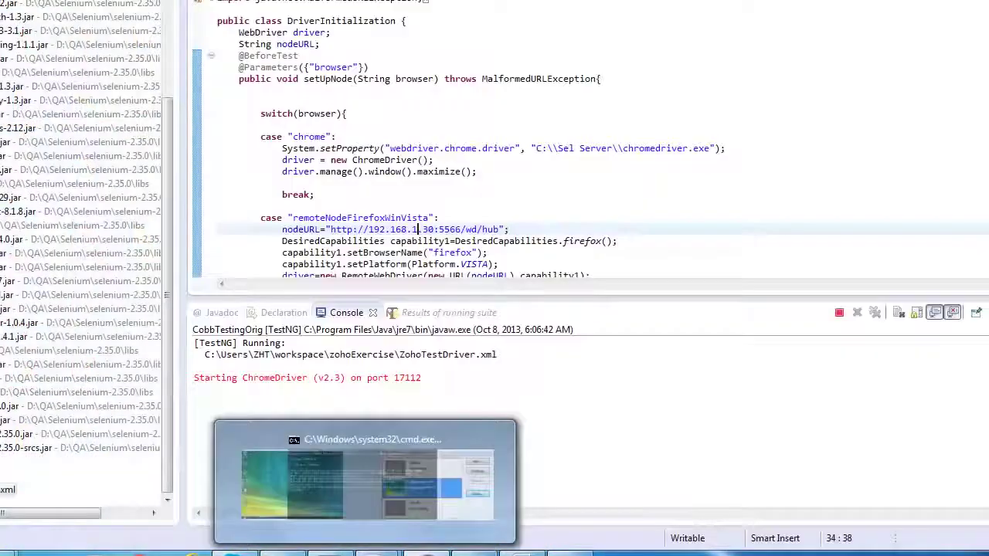
left_click(298, 487)
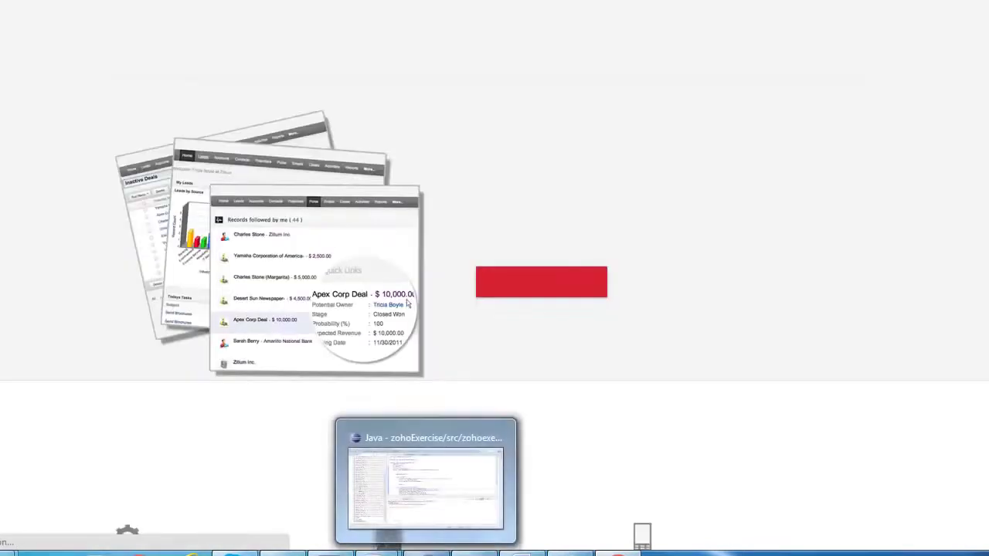
mouse_move(378, 550)
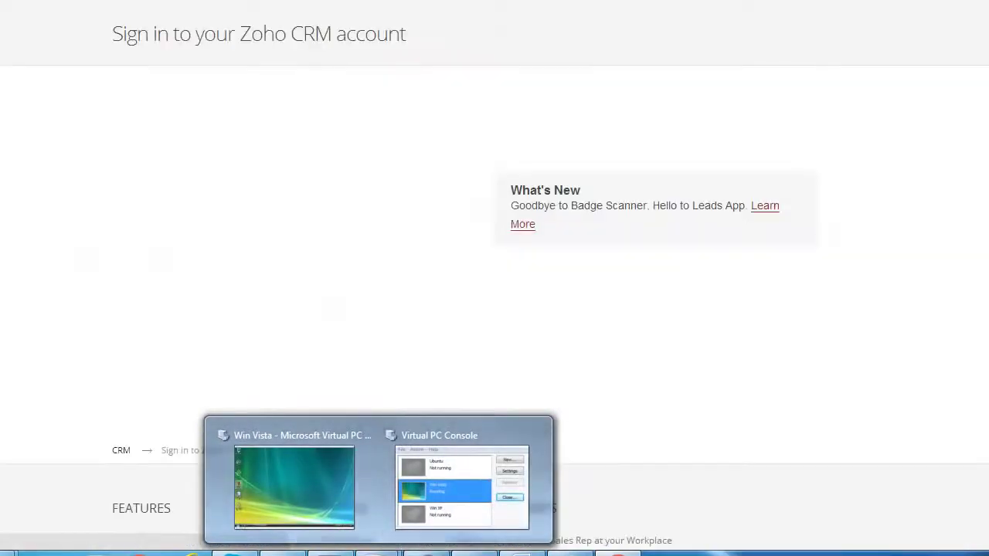
key("Tab")
type("********")
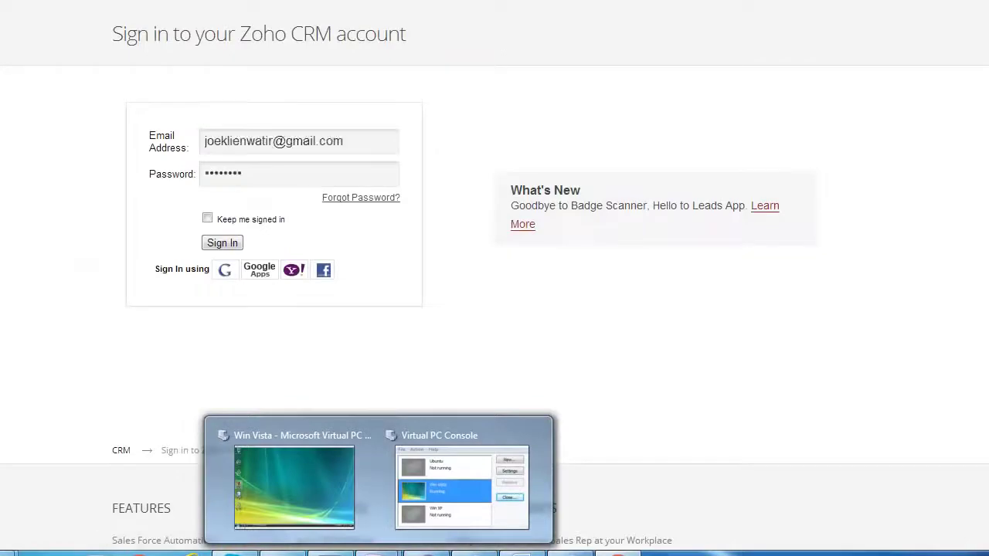
key("Return")
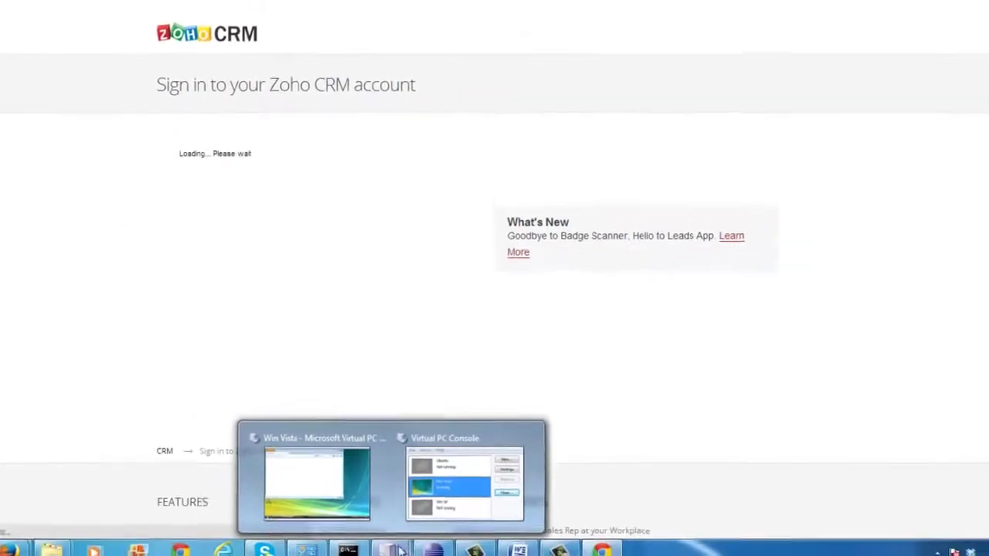
Shift the Vista VM window, enter the account e-mail again, then minimize the VM
left_click(317, 483)
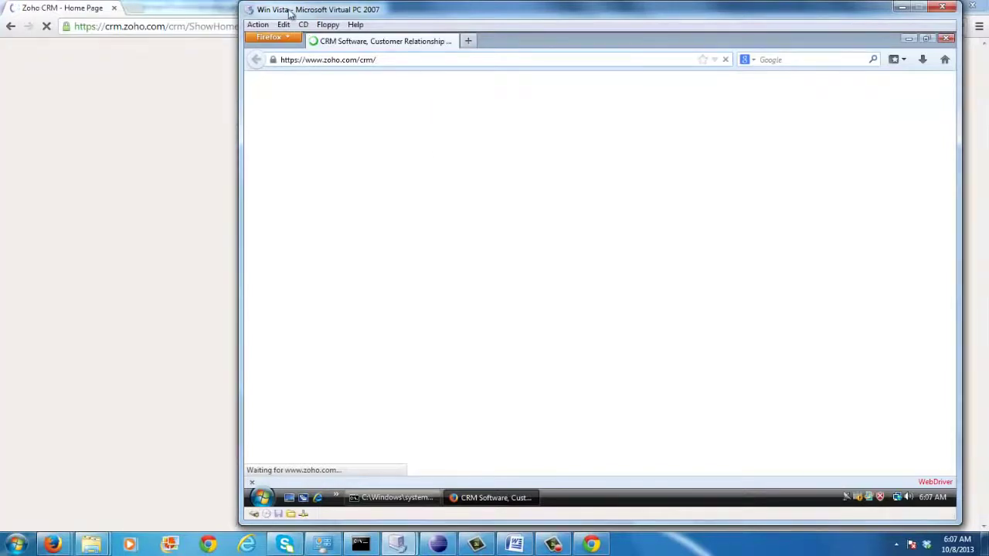
left_click_drag(320, 13, 263, 56)
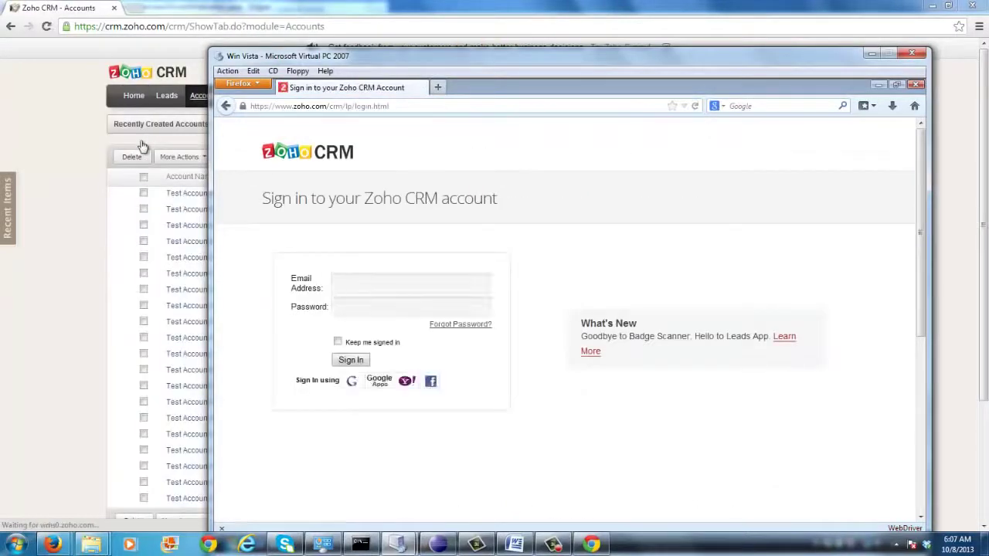
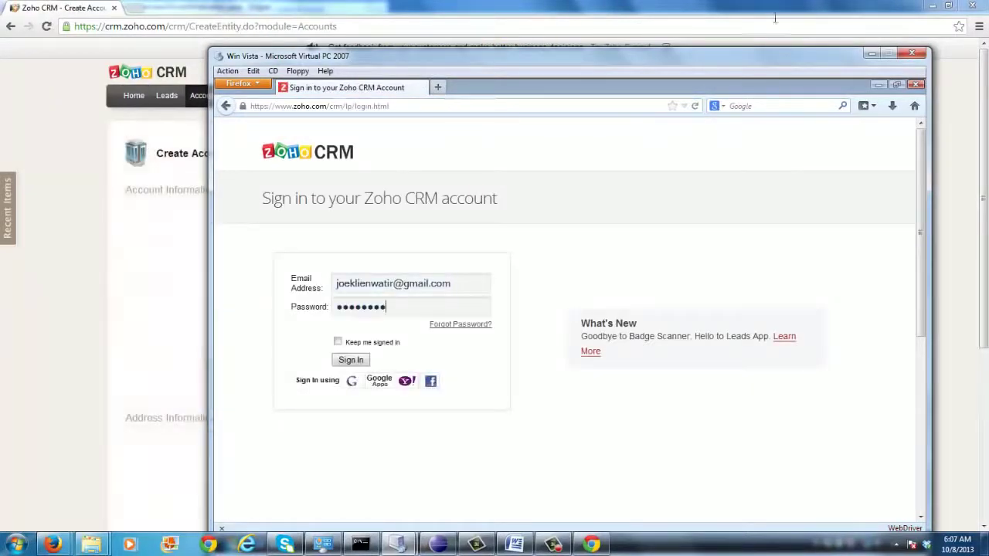
left_click(866, 52)
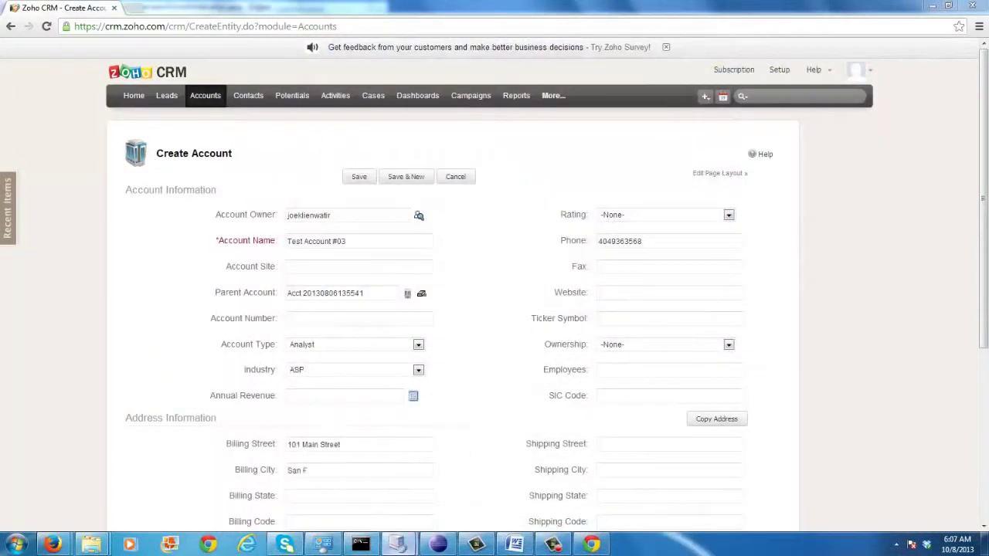
mouse_move(397, 545)
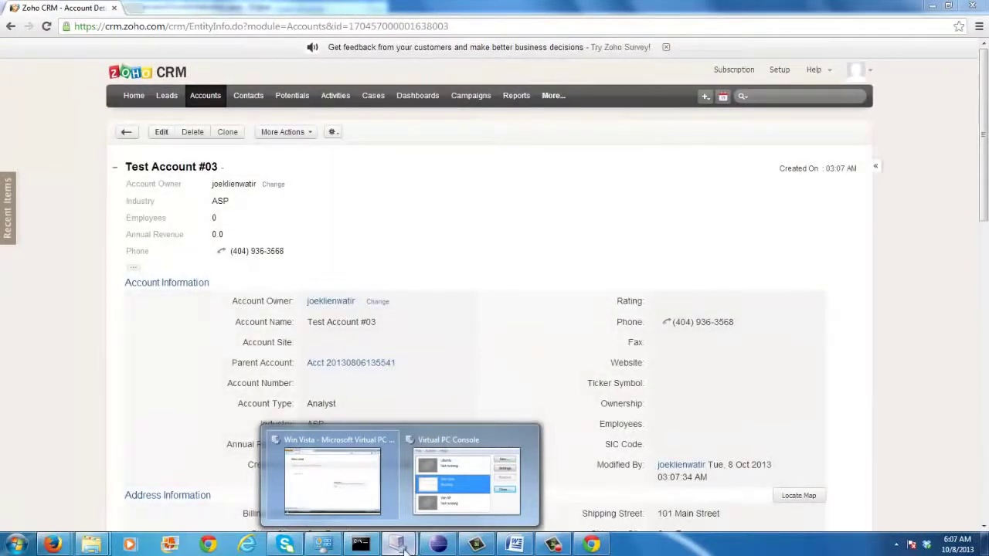
mouse_move(458, 497)
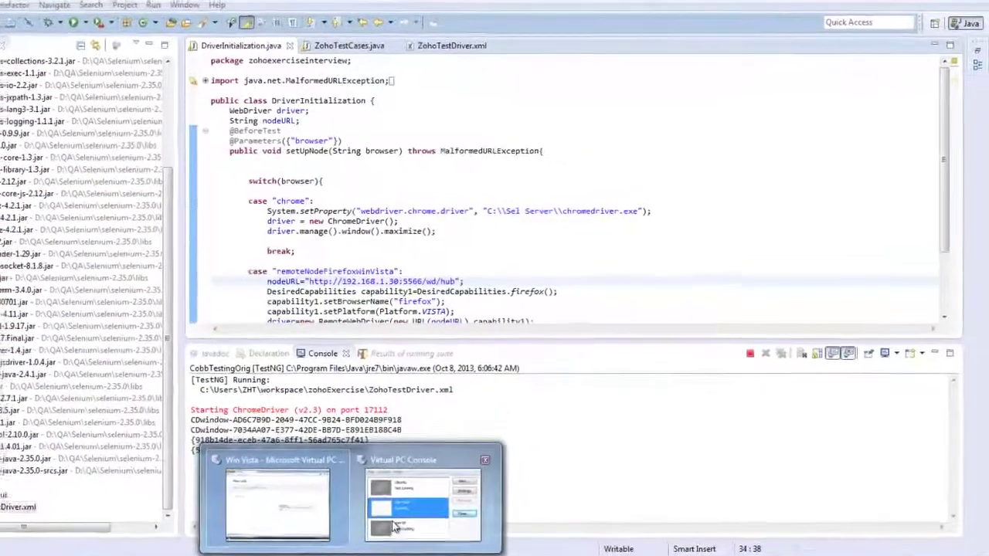
Once the suite run finishes, bring the Virtual PC Console forward
left_click(394, 527)
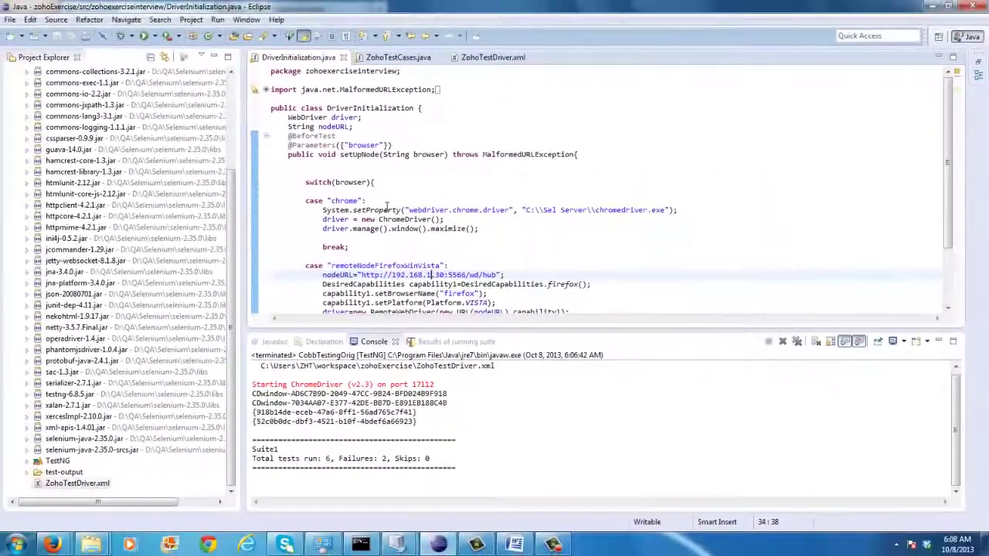
Bring up the Virtual PC Console and open the Win Vista machine
right_click(242, 211)
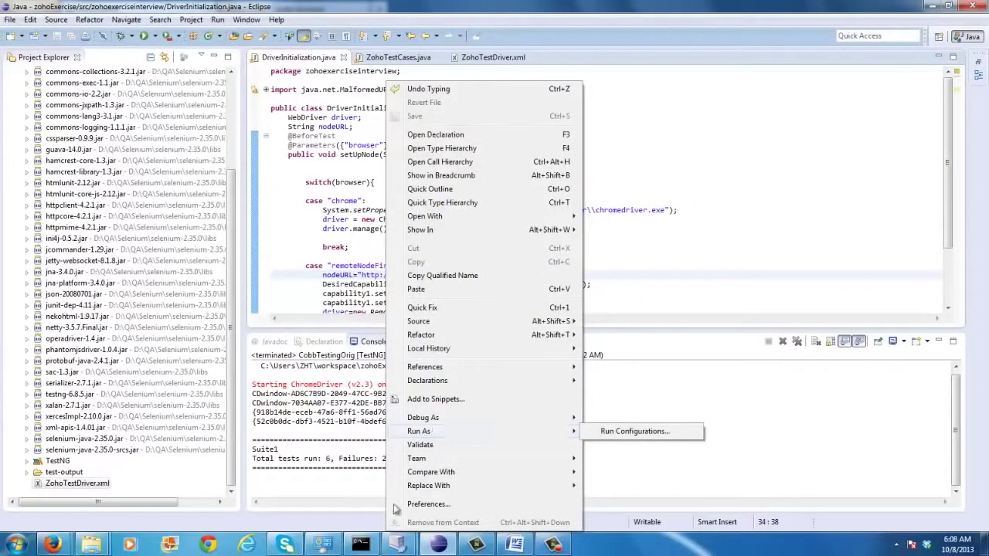
left_click(398, 545)
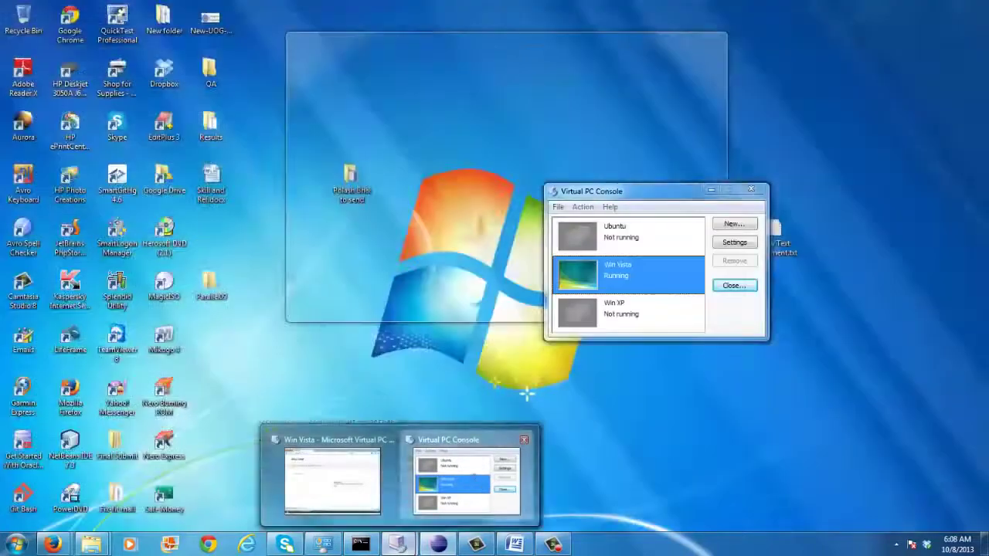
left_click(467, 473)
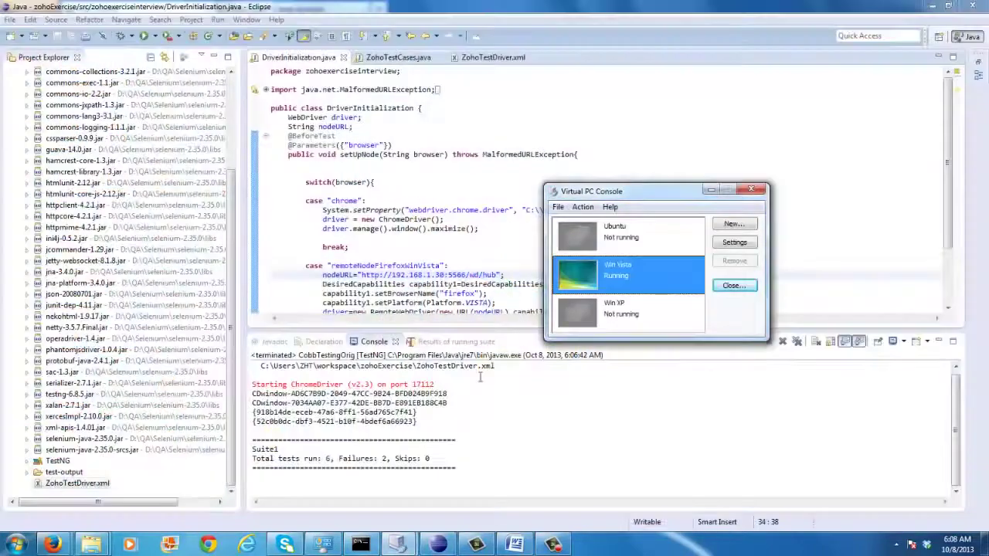
double_click(647, 274)
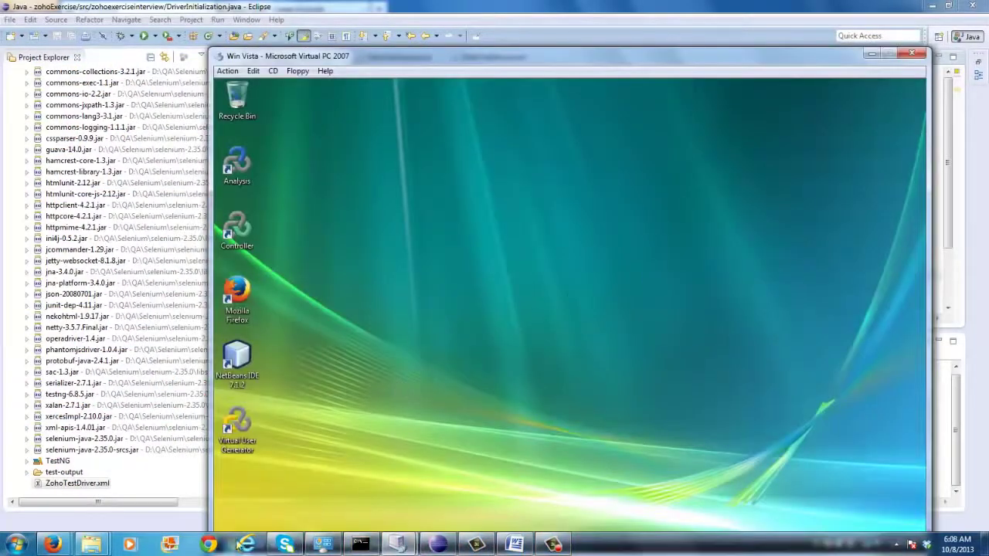
Close the leftover Zoho CRM account lookup window in Firefox
left_click(53, 544)
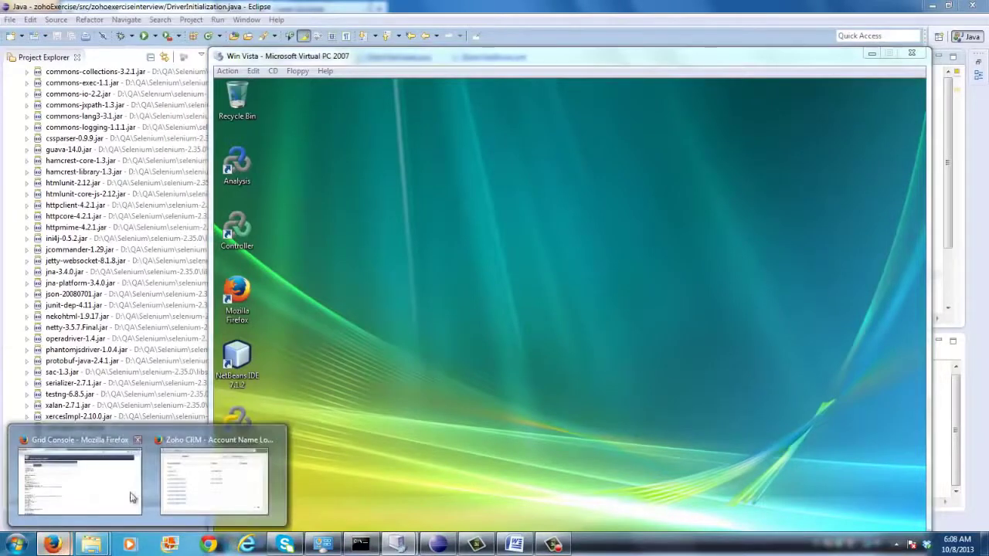
left_click(187, 482)
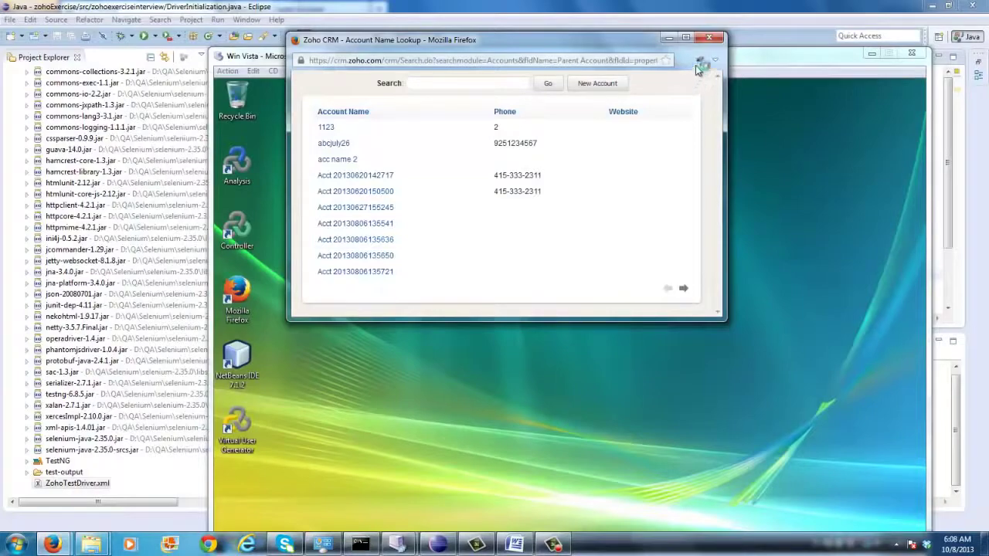
left_click(711, 39)
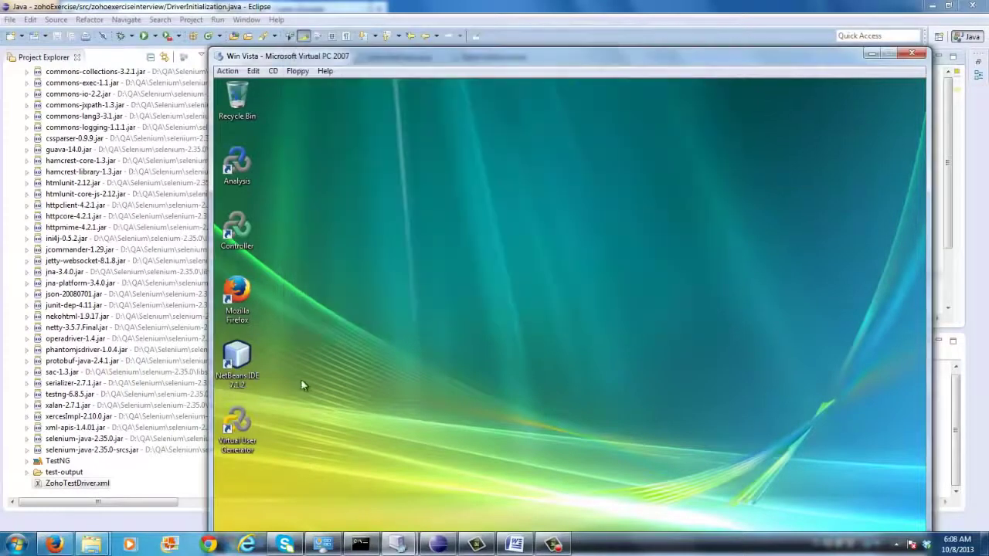
Sign out of Zoho CRM, close its page, and return to Eclipse
left_click(54, 545)
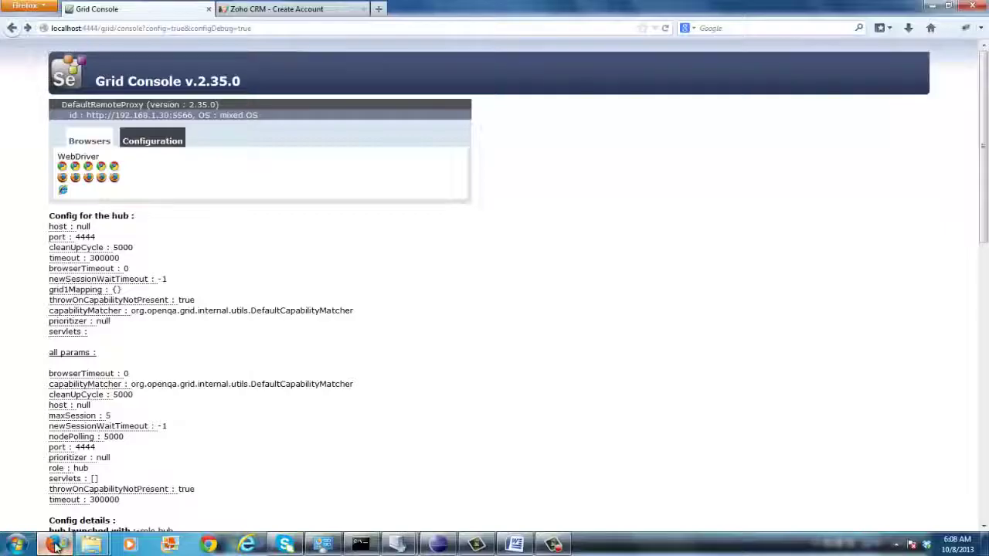
left_click(329, 11)
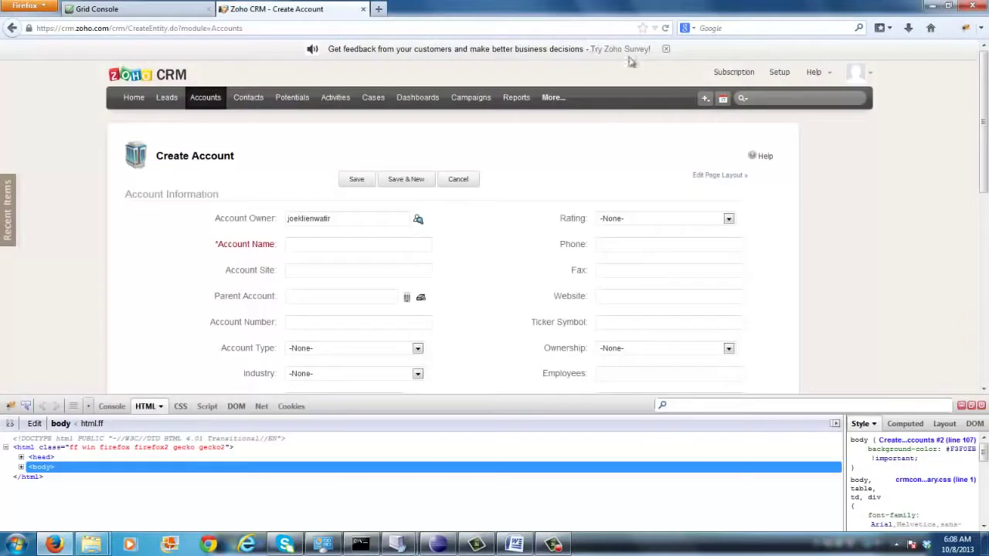
left_click(874, 78)
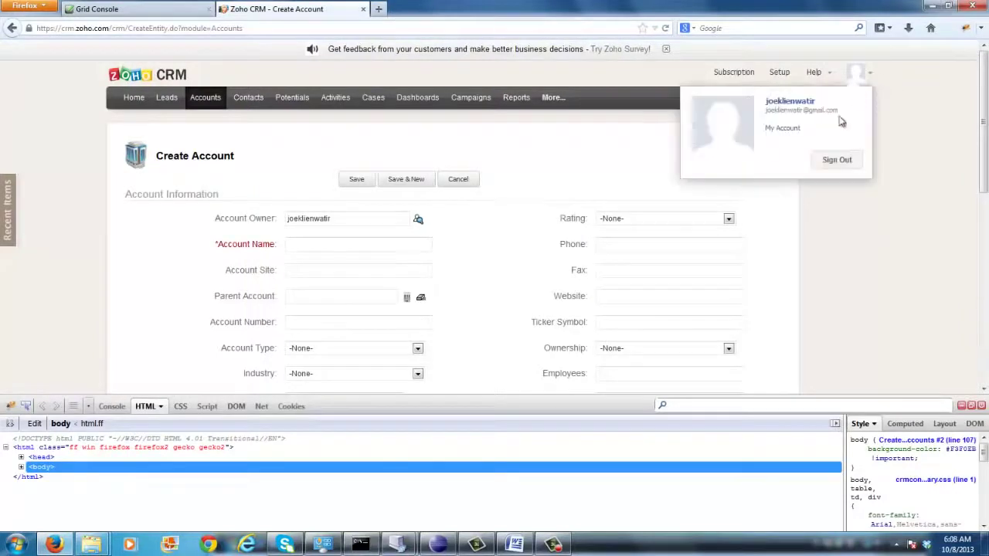
left_click(837, 160)
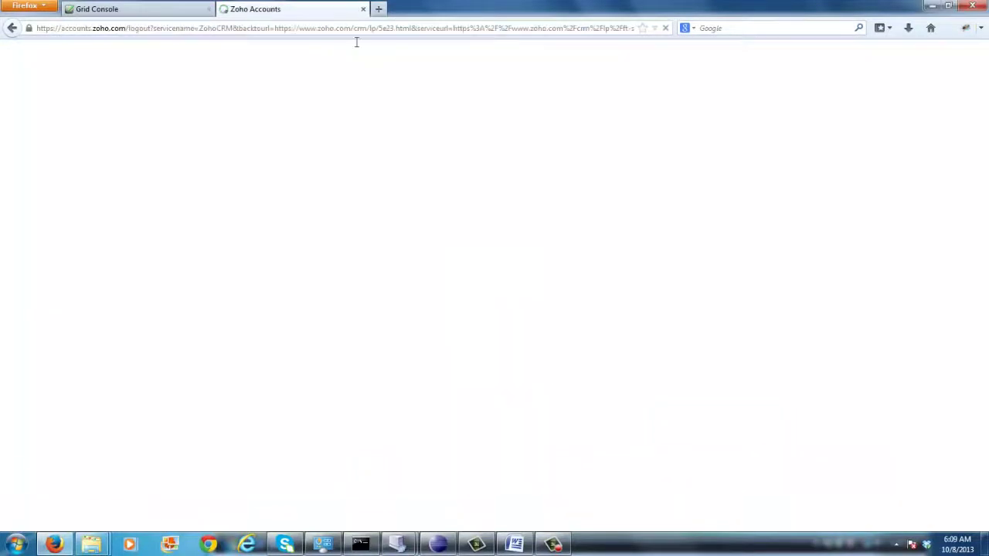
left_click(364, 10)
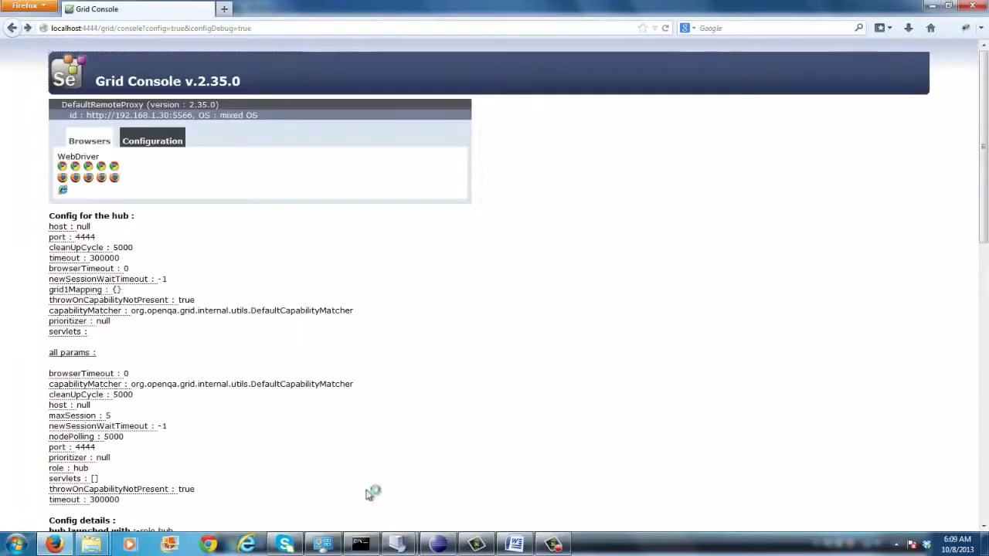
left_click(477, 545)
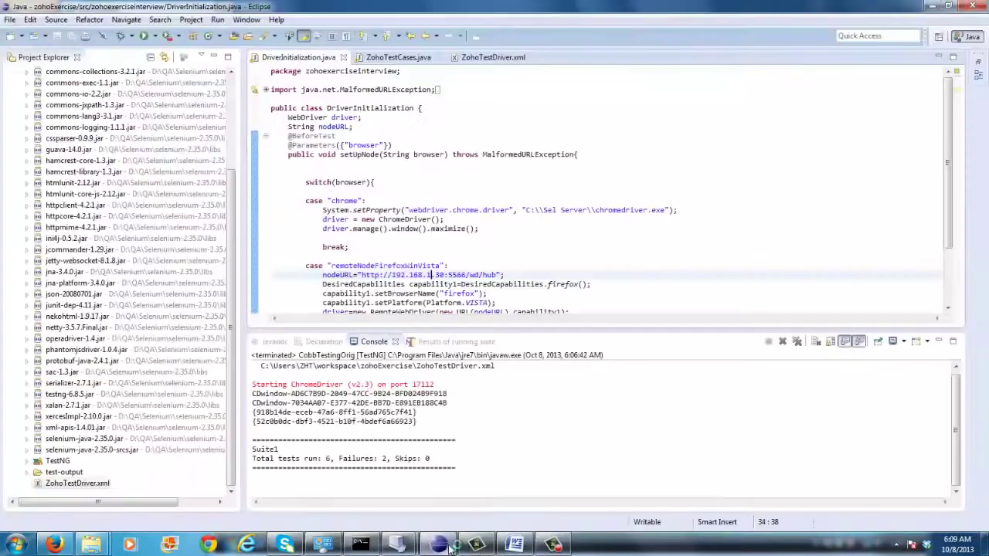
Rerun the CobbTestingOrig TestNG configuration from Run Configurations
right_click(518, 145)
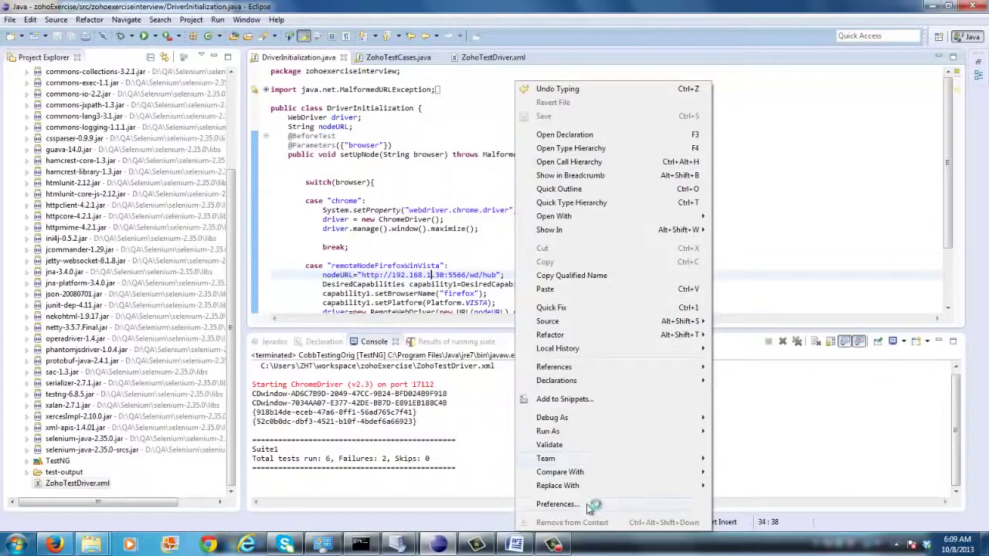
mouse_move(586, 432)
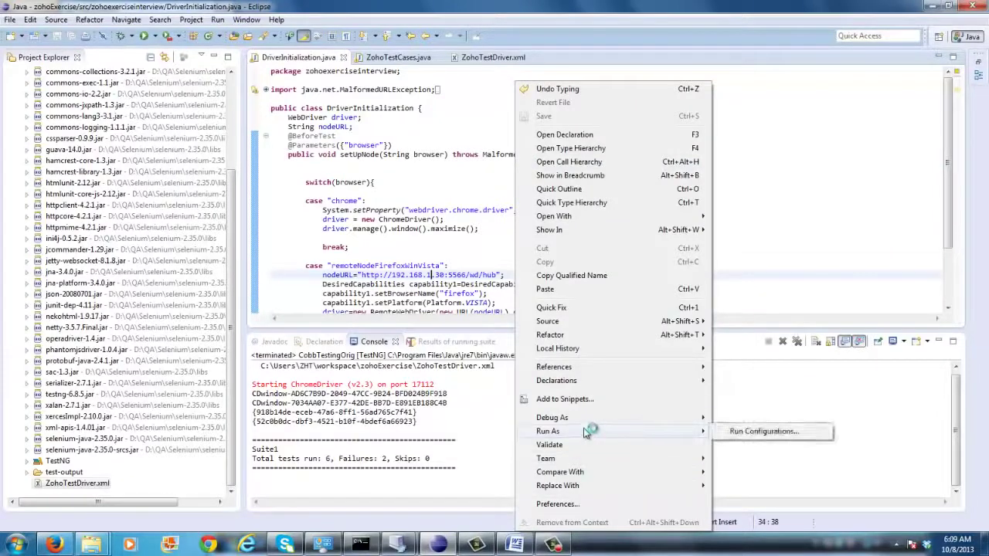
left_click(740, 431)
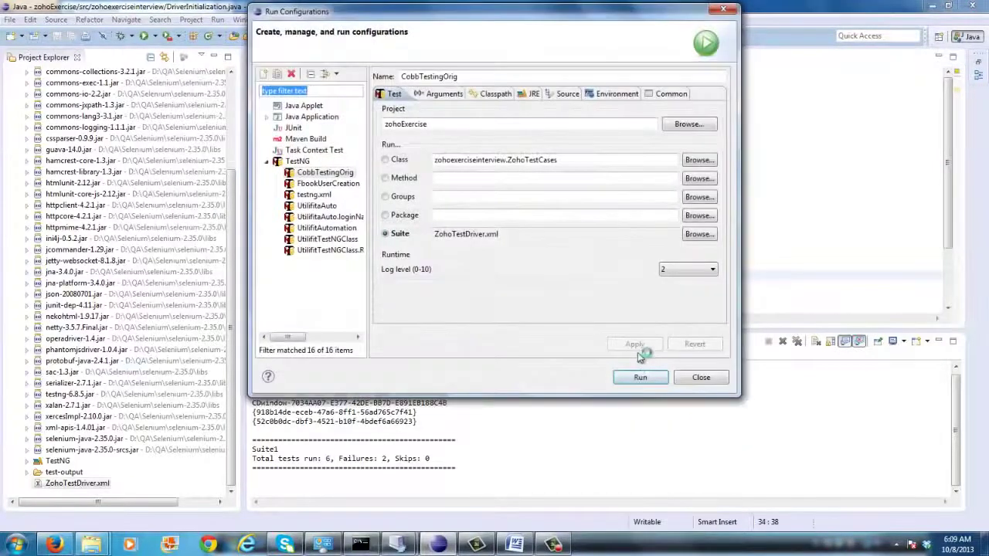
left_click(638, 377)
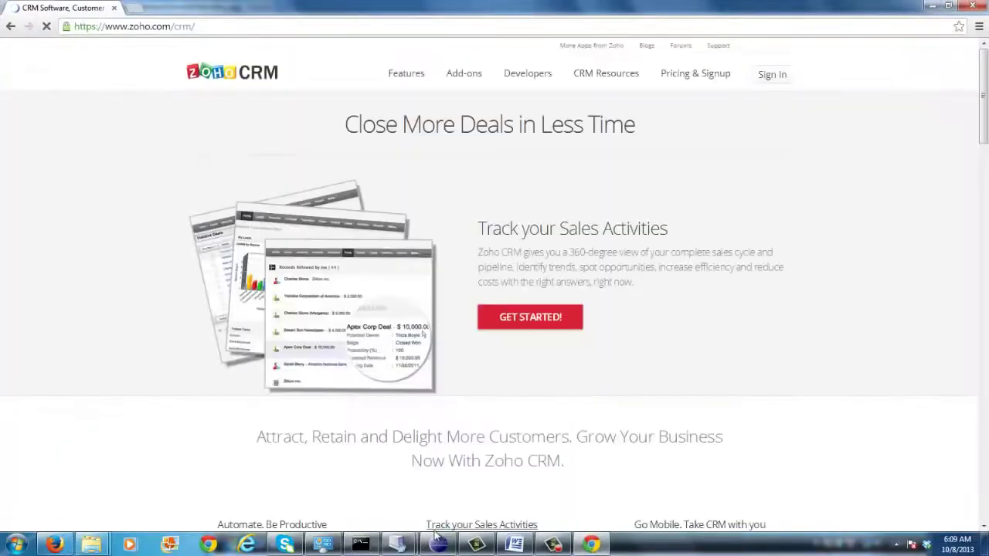
Let the suite drive Zoho CRM until the console reports 6 tests, 0 failures, 0 skips
mouse_move(410, 548)
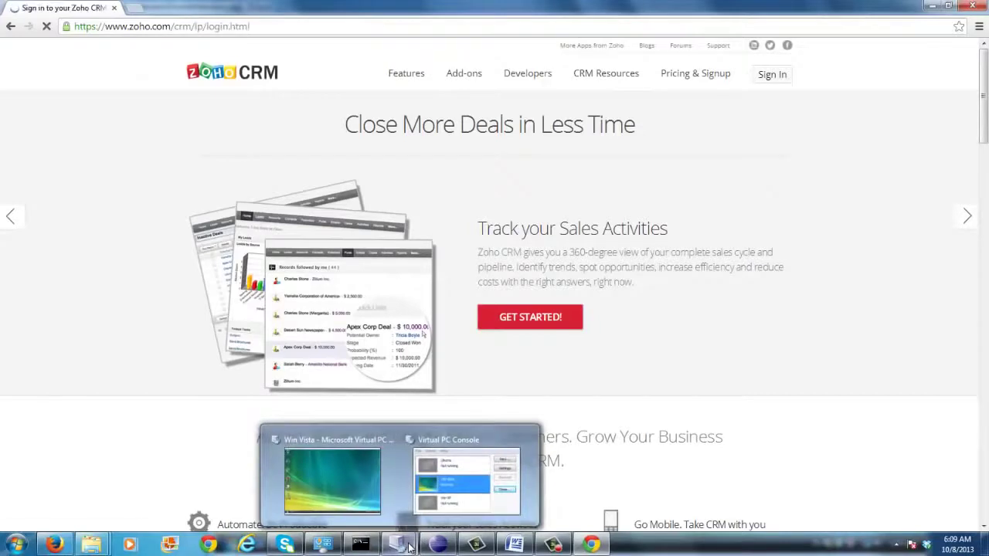